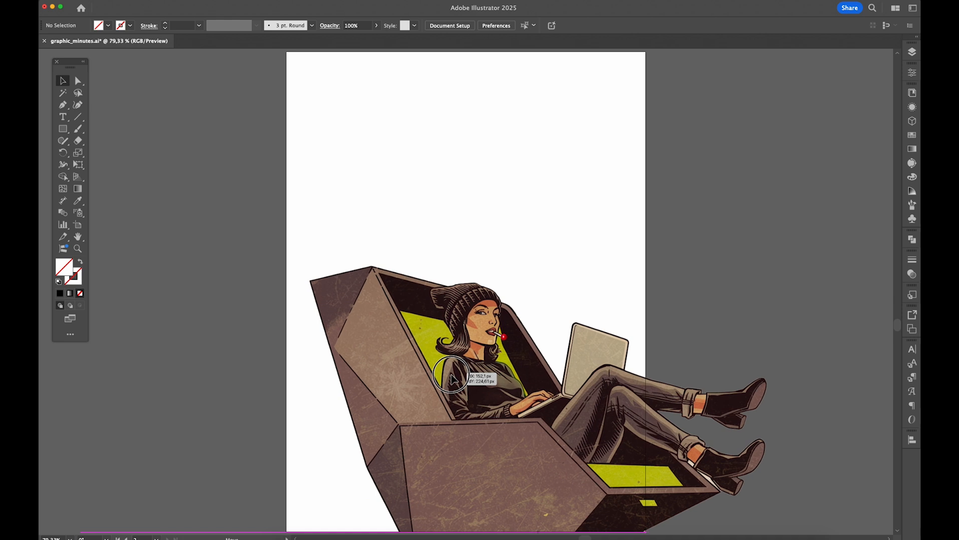
- Draw a rectangle about 756 × 644 px across the lower part of the artboard over the image and fill it black
left_click(447, 200)
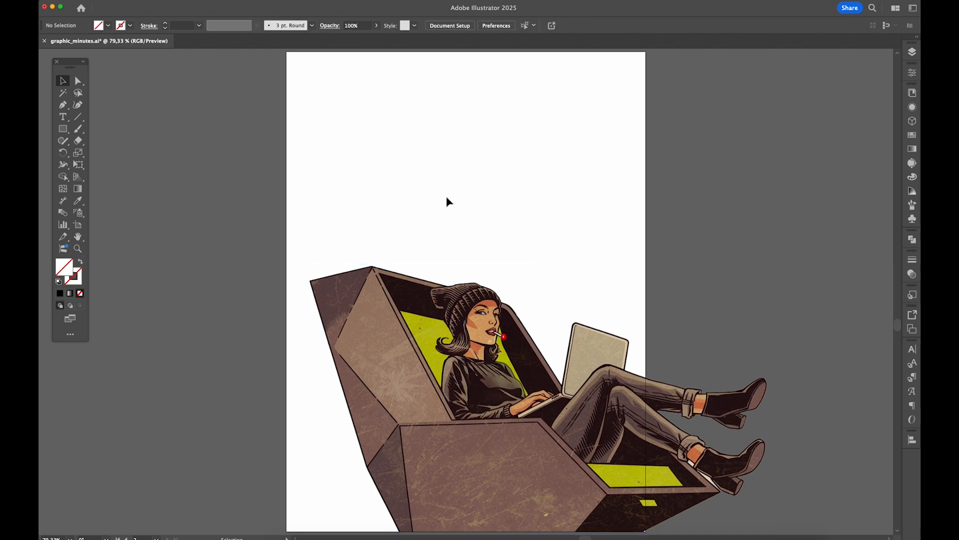
left_click(66, 130)
left_click_drag(287, 226, 646, 531)
key("v")
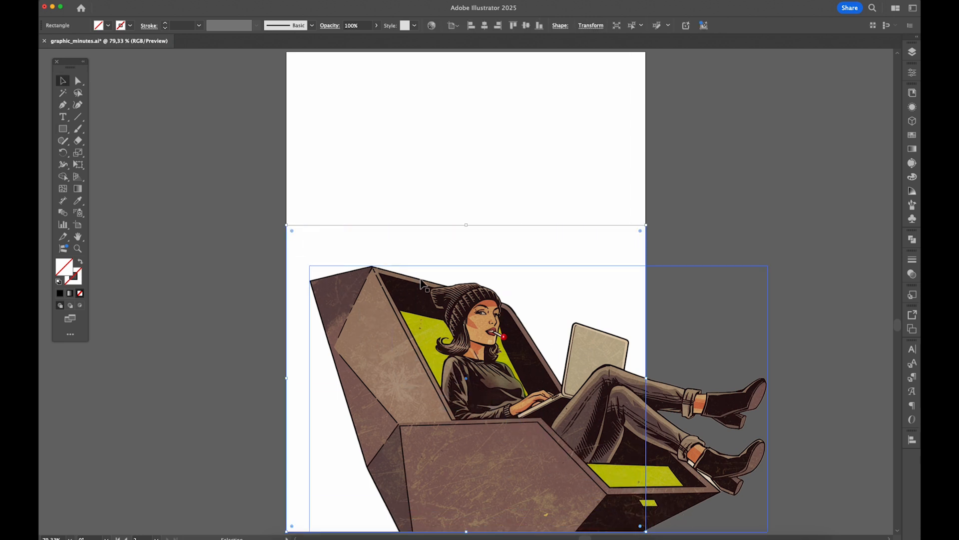
left_click(59, 294)
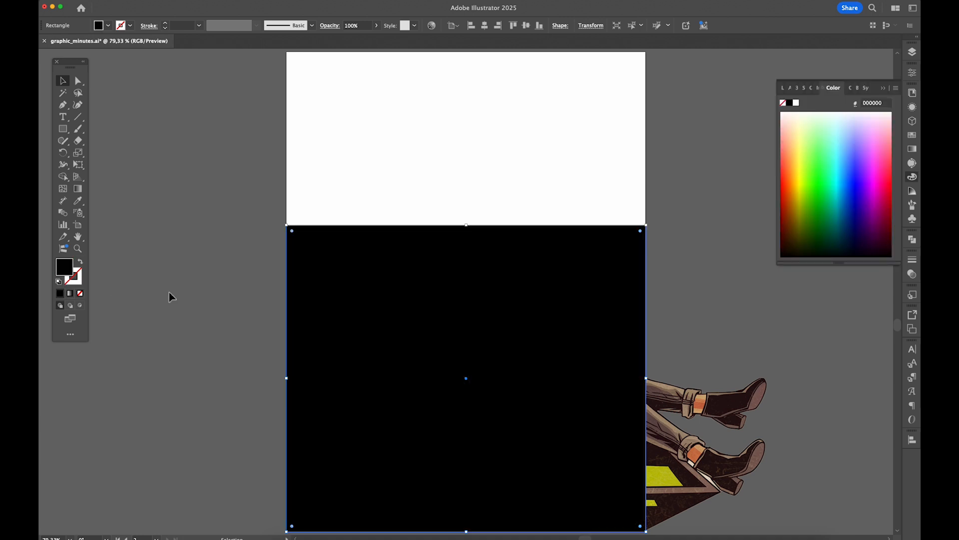
- Make a clipping mask from the black rectangle and the image of the woman so the artwork is cropped to the artboard
left_click(224, 283)
left_click_drag(260, 269, 692, 459)
right_click(564, 367)
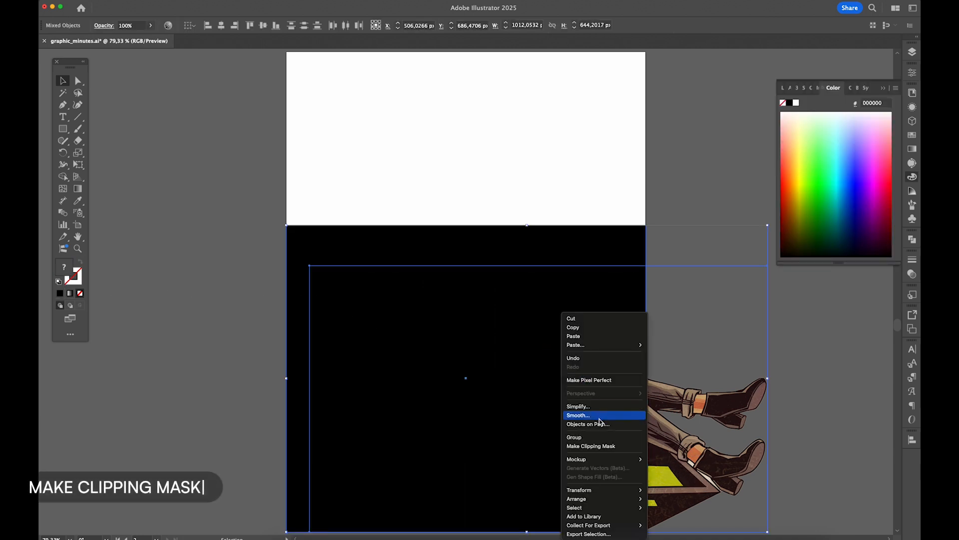
left_click(625, 446)
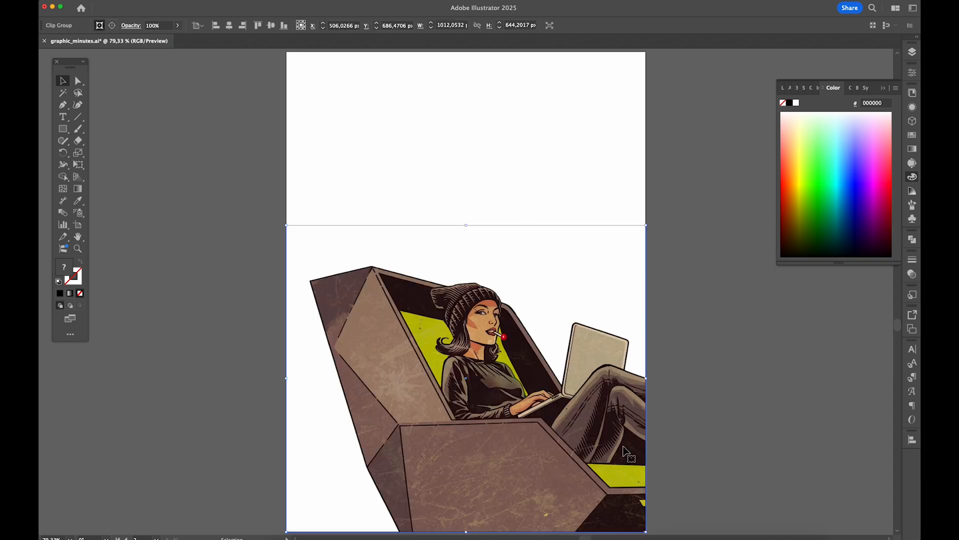
left_click(677, 202)
left_click(882, 88)
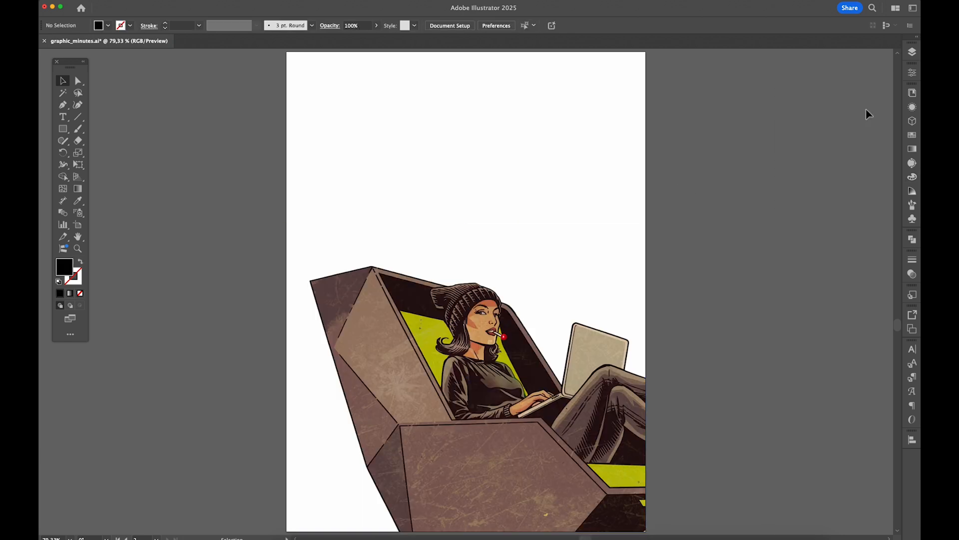
- Isolate the image inside the clip group, shift it up and to the left, and leave isolation
double_click(424, 382)
double_click(424, 382)
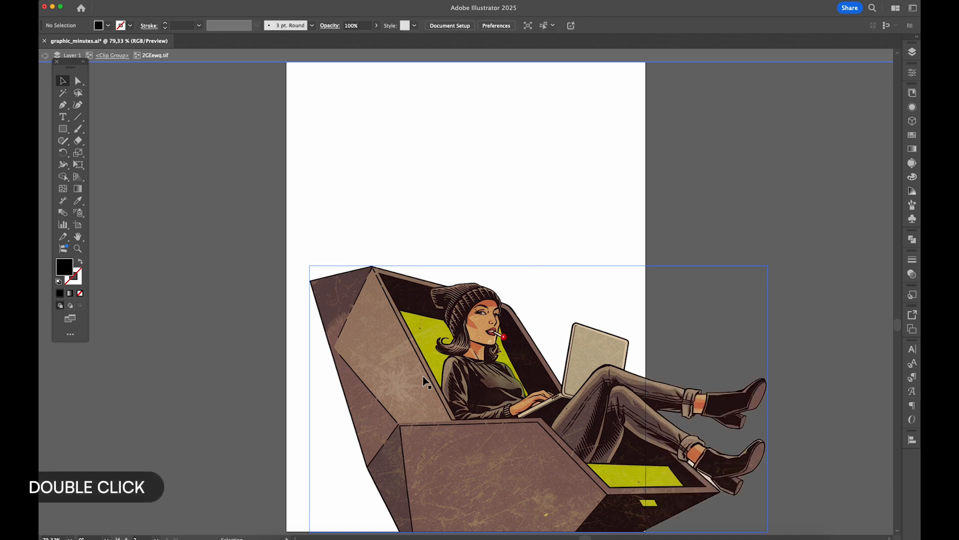
left_click_drag(423, 382, 358, 353)
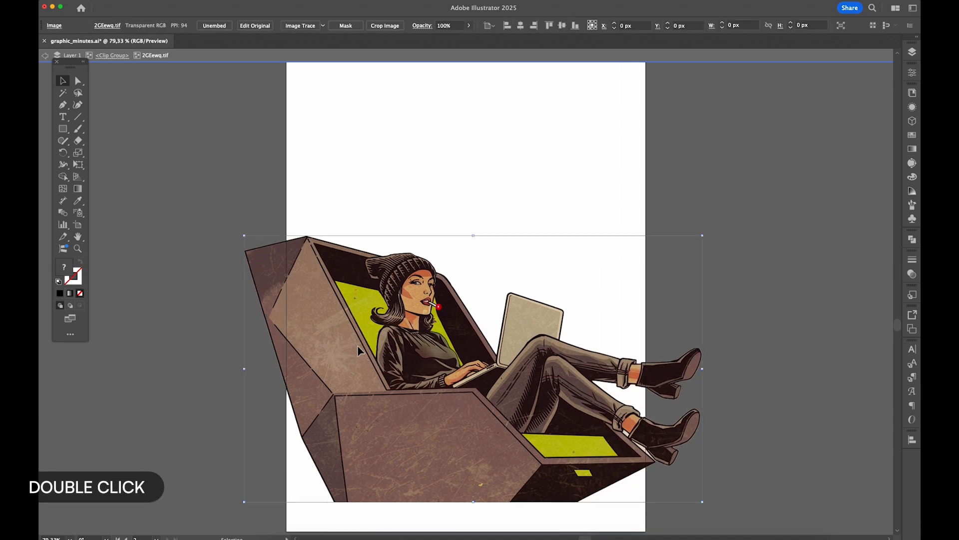
left_click(280, 173)
left_click(280, 174)
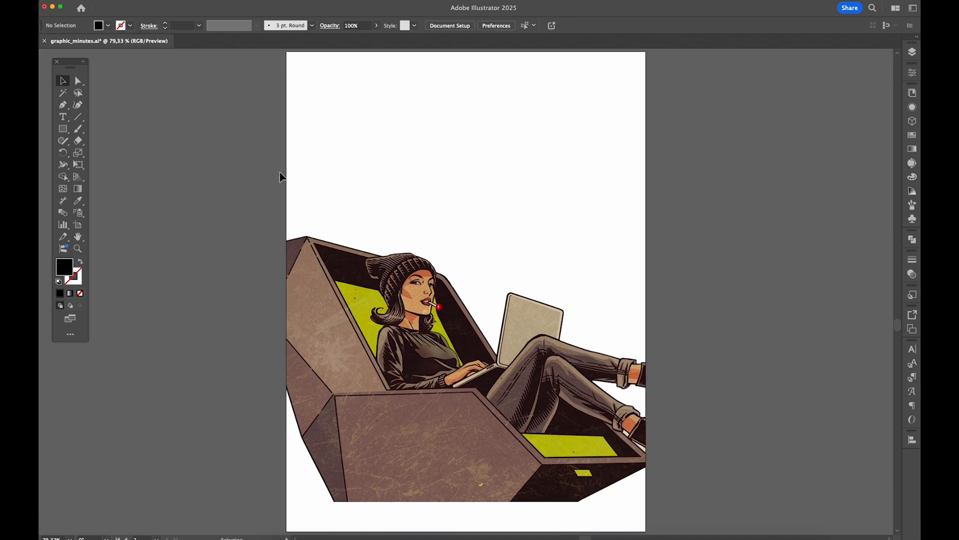
- Position the masked image against the artboard's lower edge, enlarge it to about 992 × 576 px, and exit the clip group
double_click(336, 312)
left_click(336, 310)
left_click_drag(337, 310, 404, 334)
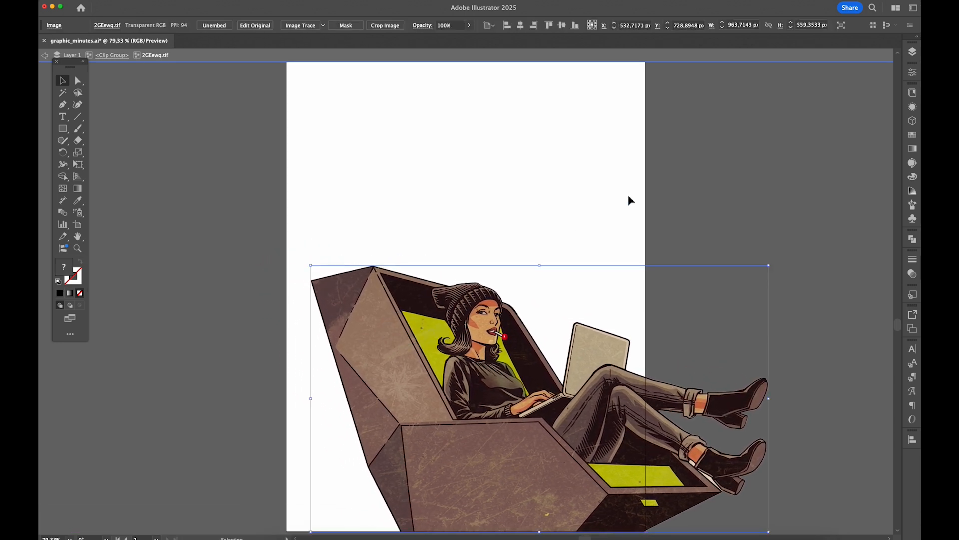
left_click_drag(313, 263, 298, 257)
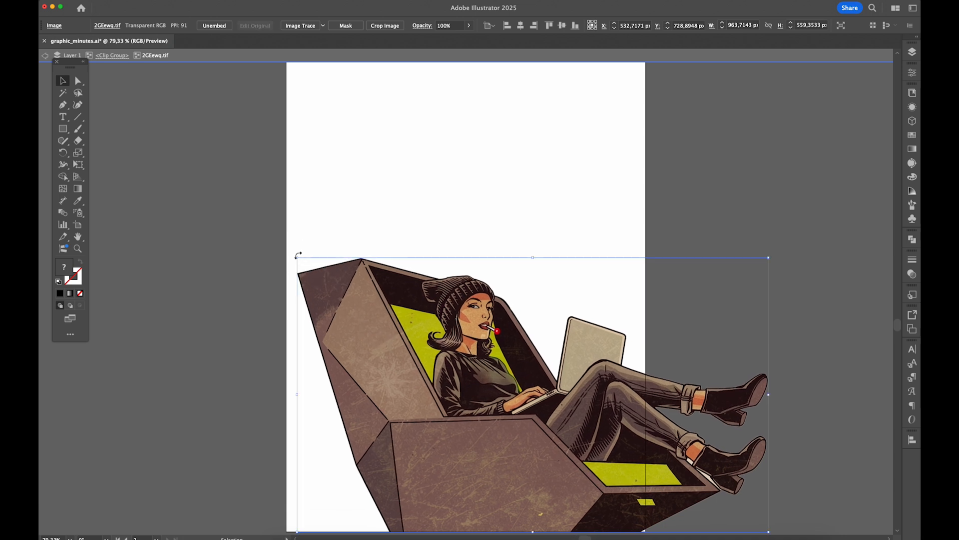
double_click(261, 225)
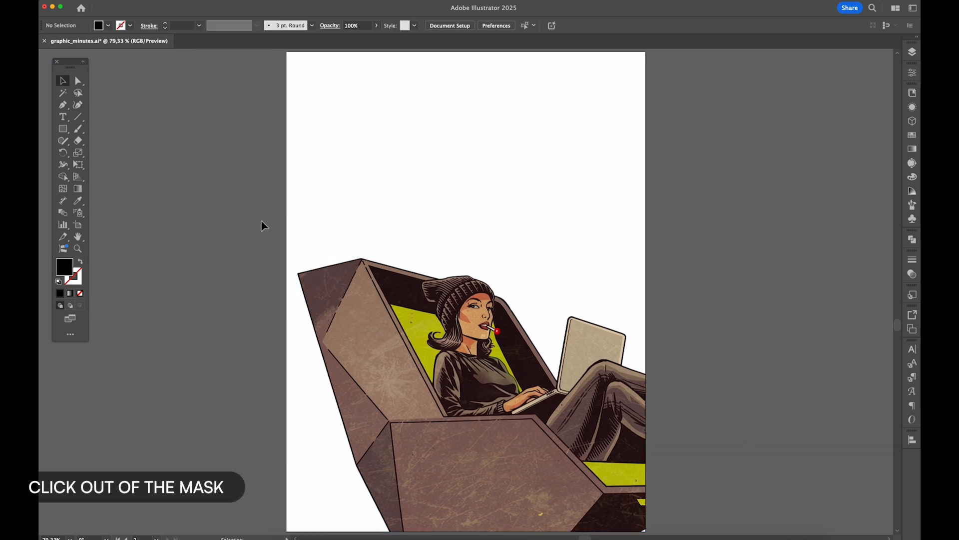
- Cut the clipped image of the woman and create a new layer named woman above Layer 1
left_click(498, 316)
key("super+x")
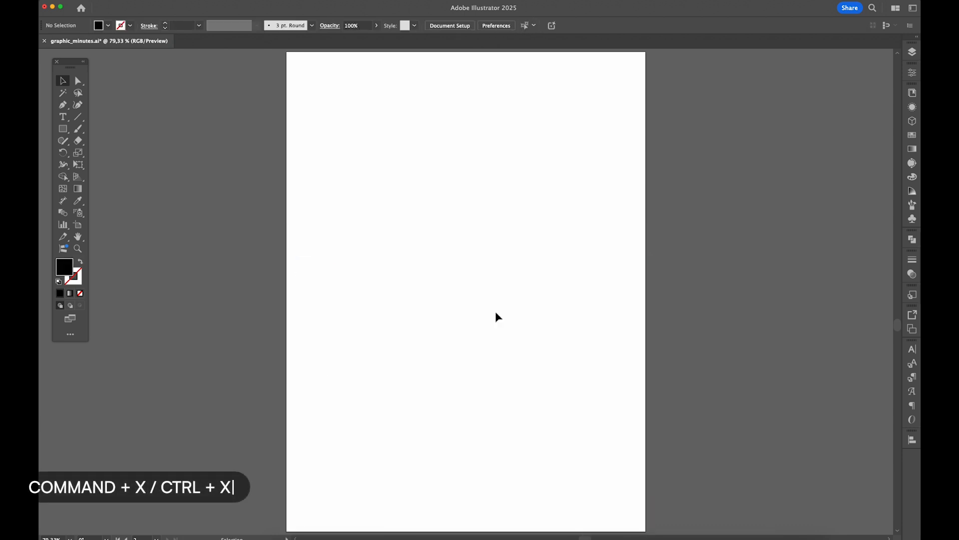
left_click(912, 53)
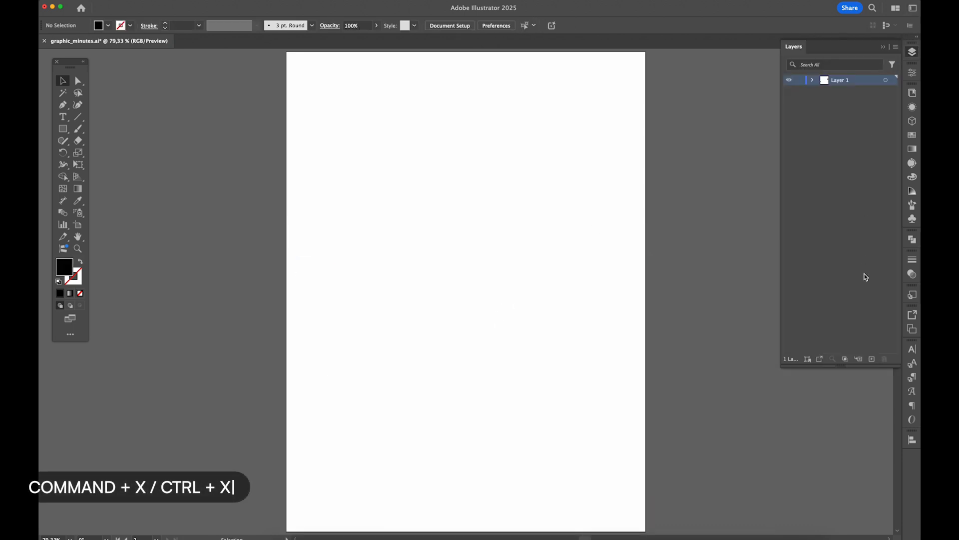
left_click(872, 359)
double_click(845, 81)
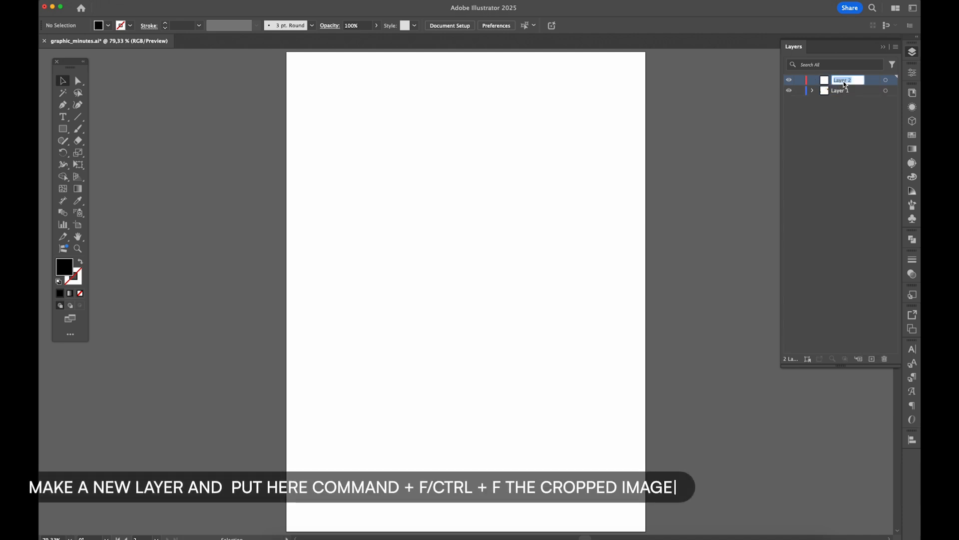
type("woman")
key("Return")
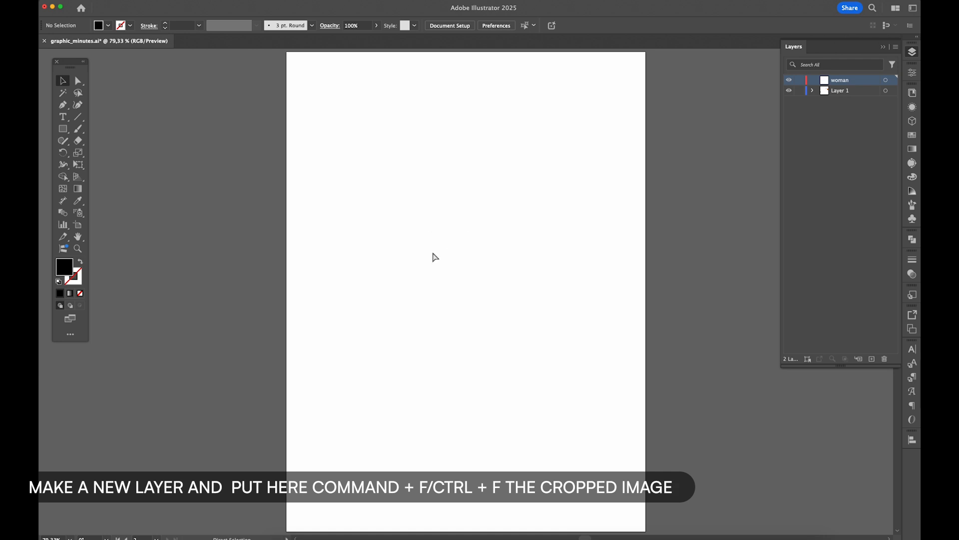
- Paste the cropped image in front on the woman layer and lock that layer
key("super+f")
left_click(447, 165)
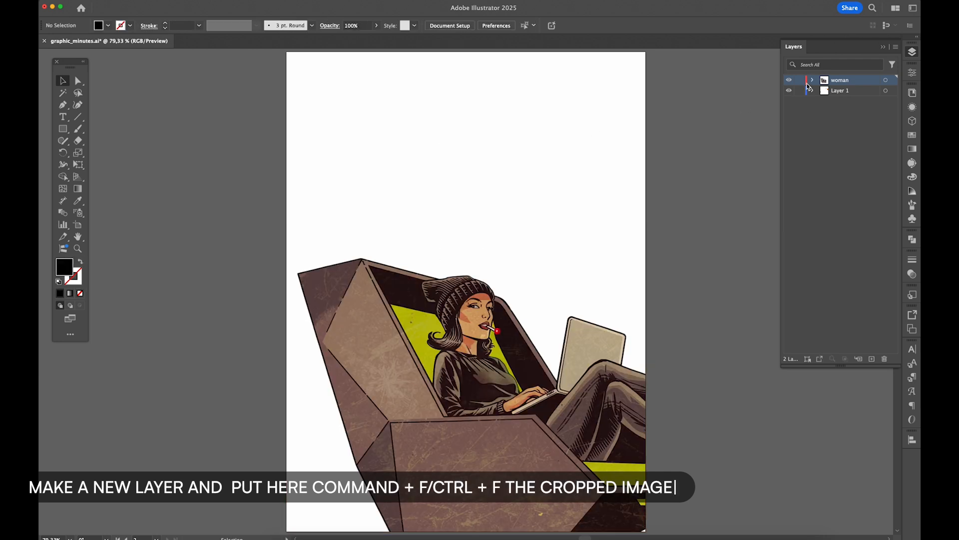
left_click(799, 80)
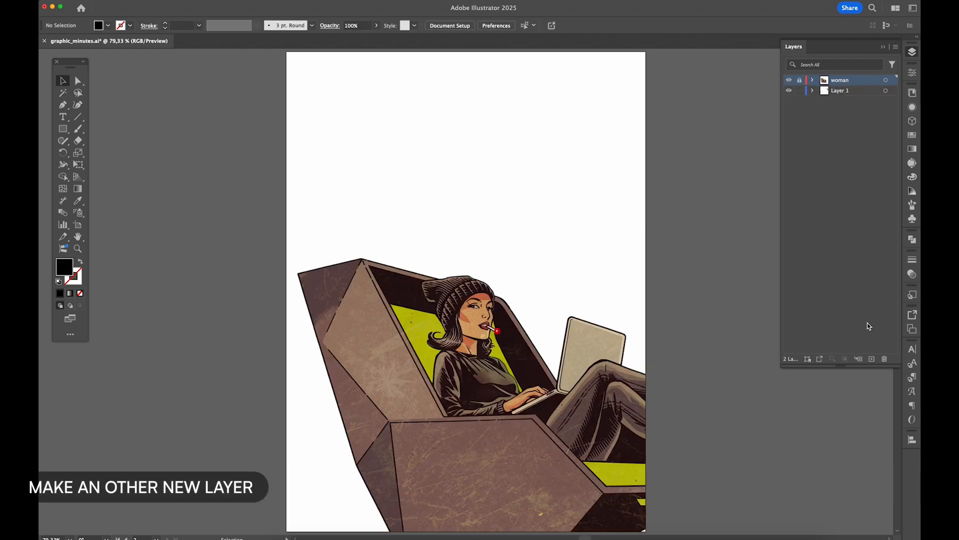
- Create another new layer above the woman layer and name it tex
left_click(872, 358)
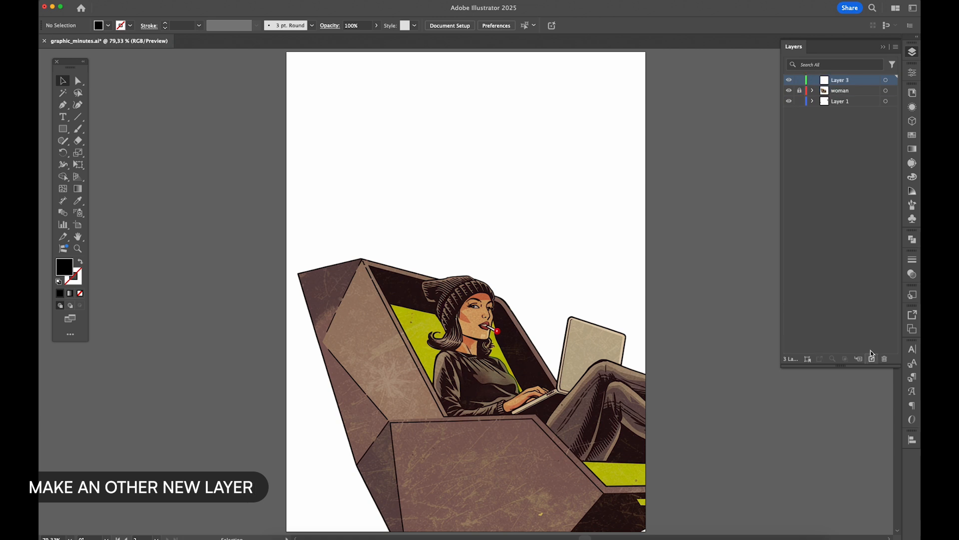
double_click(842, 81)
type("text")
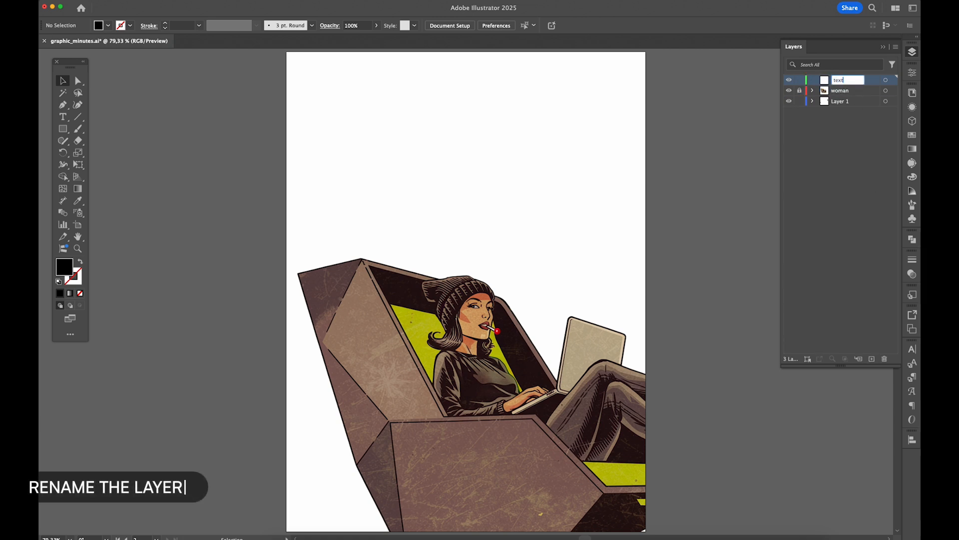
key("Return")
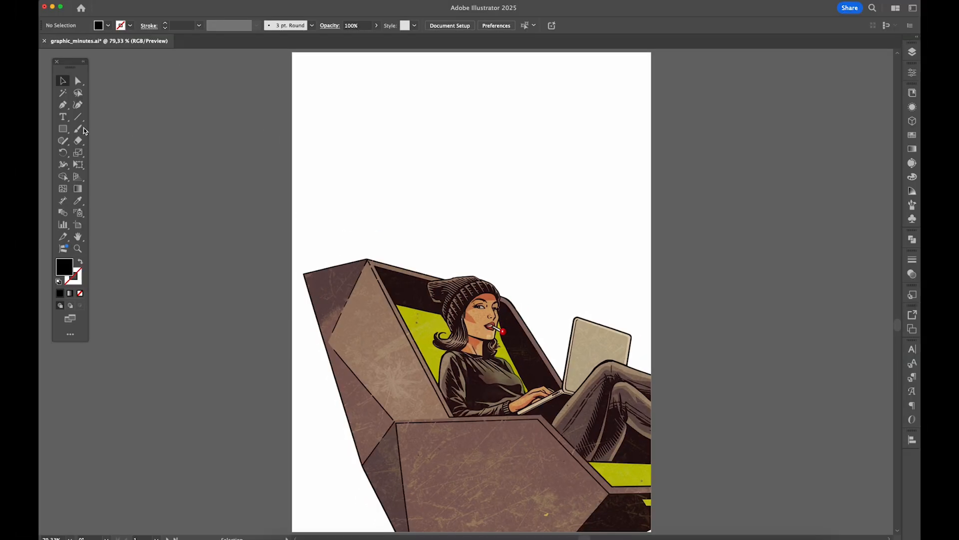
- Draw an ellipse about 366 × 187 px in the empty area above the woman and fill it with the red swatch
left_click(64, 131)
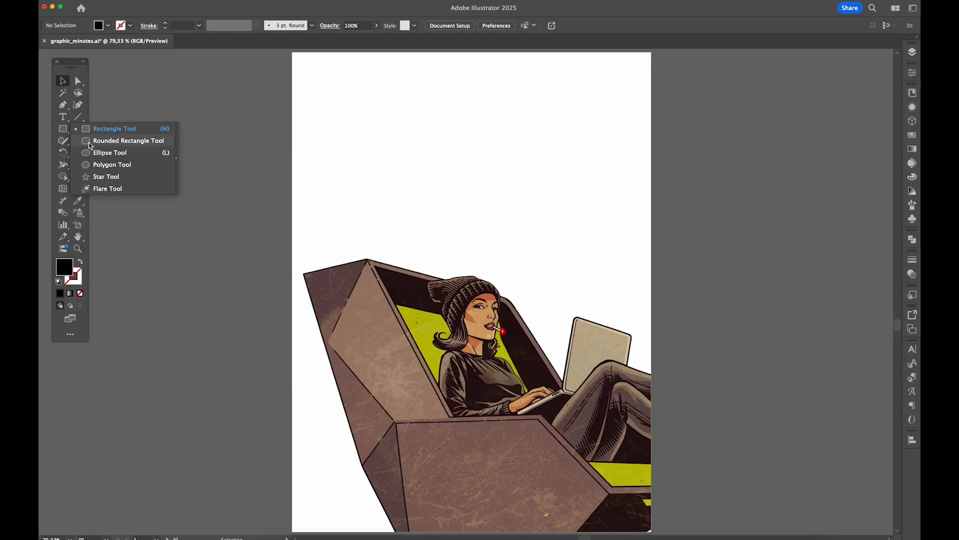
left_click(149, 154)
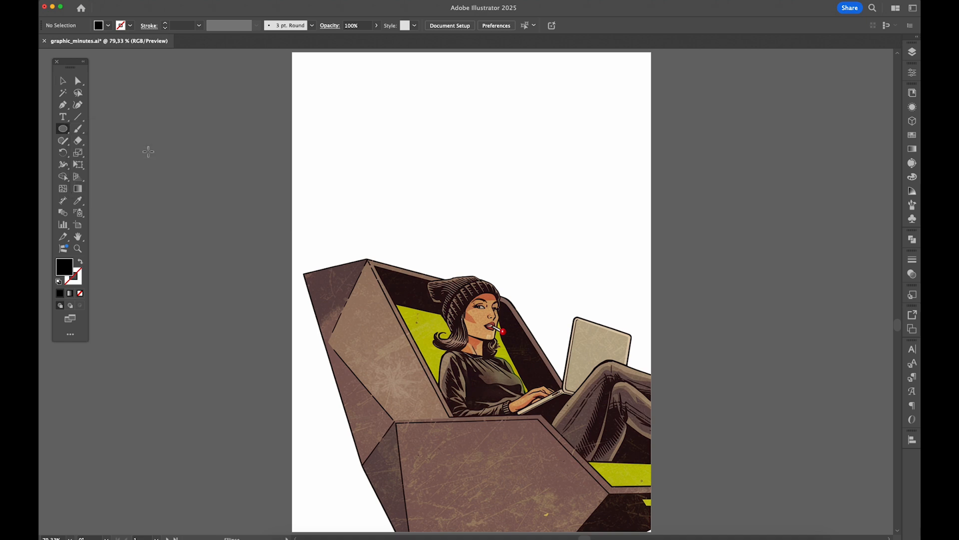
mouse_move(315, 174)
left_mouse_down()
mouse_move(502, 258)
mouse_move(490, 263)
left_mouse_up()
key("v")
left_click_drag(456, 229, 486, 202)
left_click(912, 136)
left_click(855, 153)
left_click(571, 151)
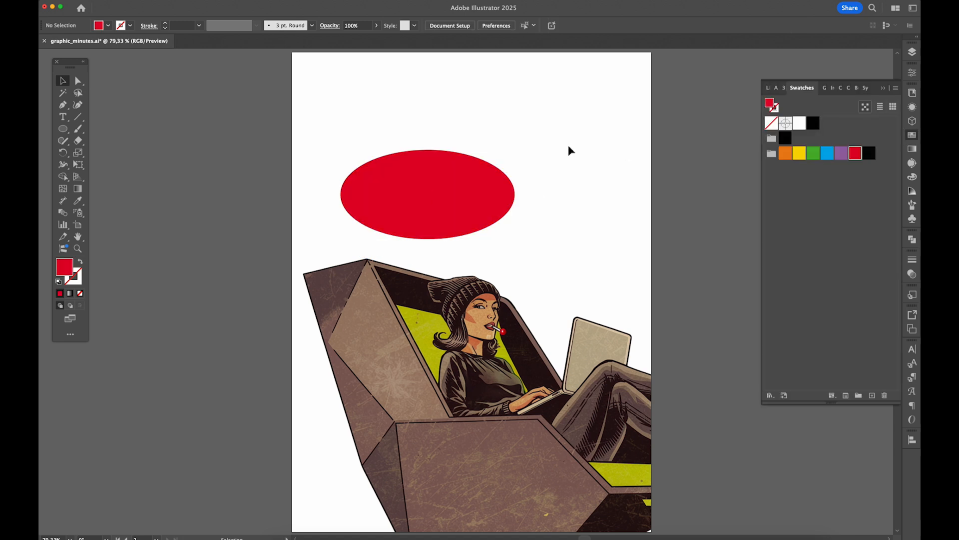
- Add the text "POOW" in the BadaBoom BB font on top of the red ellipse
key("t")
left_click(398, 190)
type("POW")
double_click(404, 184)
left_click(63, 81)
left_click_drag(418, 192, 449, 202)
double_click(433, 202)
type("OOW")
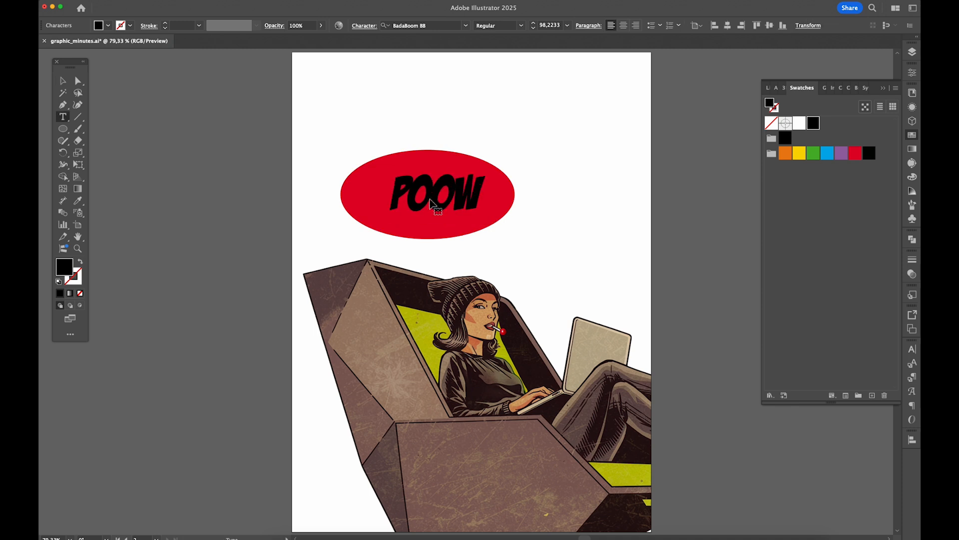
key("Escape")
- Align the POOW text and the red ellipse to each other's horizontal and vertical centers
left_click(480, 188, "shift")
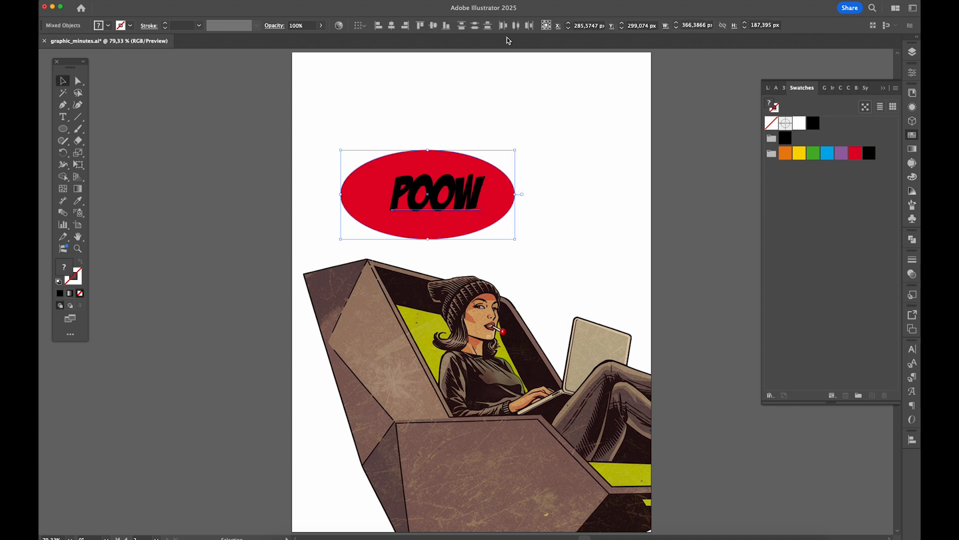
left_click(391, 25)
left_click(431, 26)
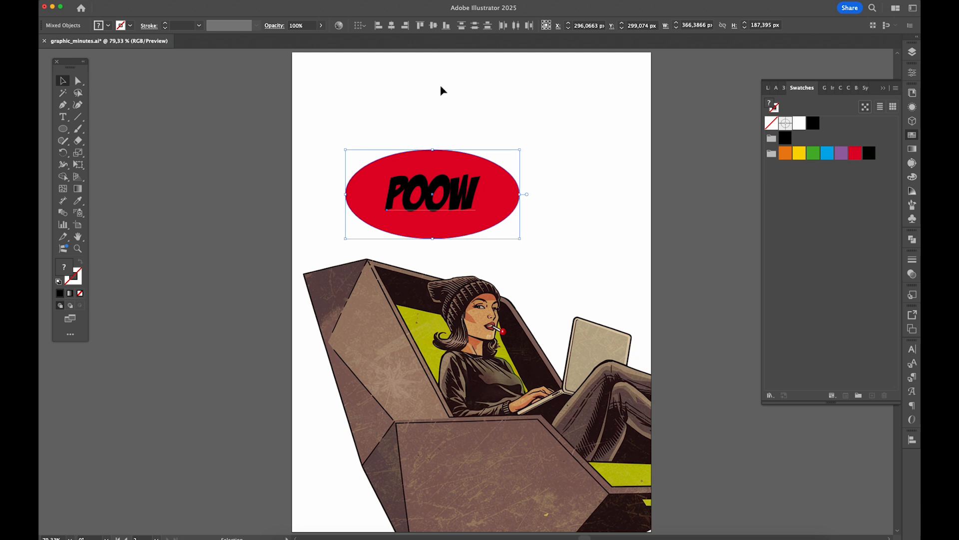
left_click(448, 127)
- Fill the POOW text with the yellow swatch
left_click(450, 195)
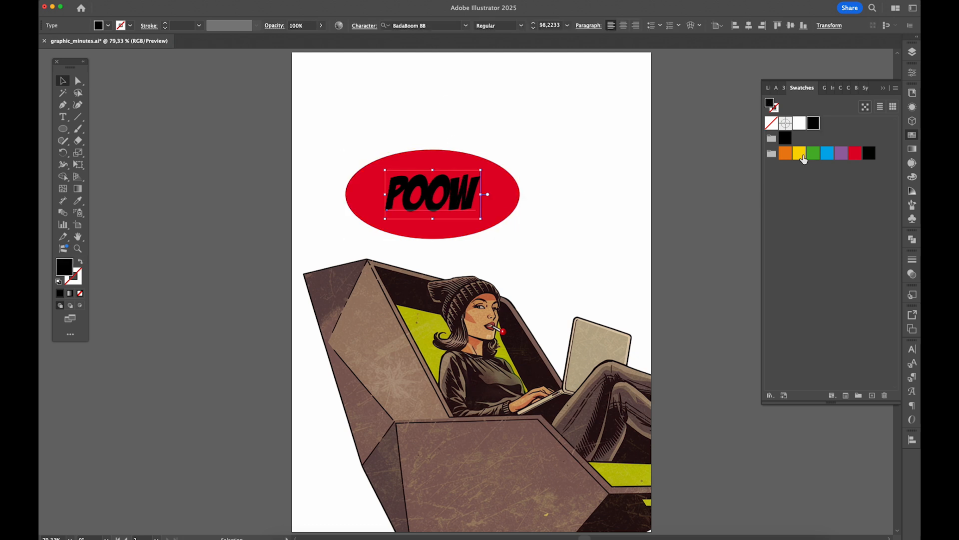
left_click(799, 155)
left_click(484, 138)
- Apply a Zig Zag effect to the red ellipse with an absolute size of 17 px and smooth points
left_click(433, 169)
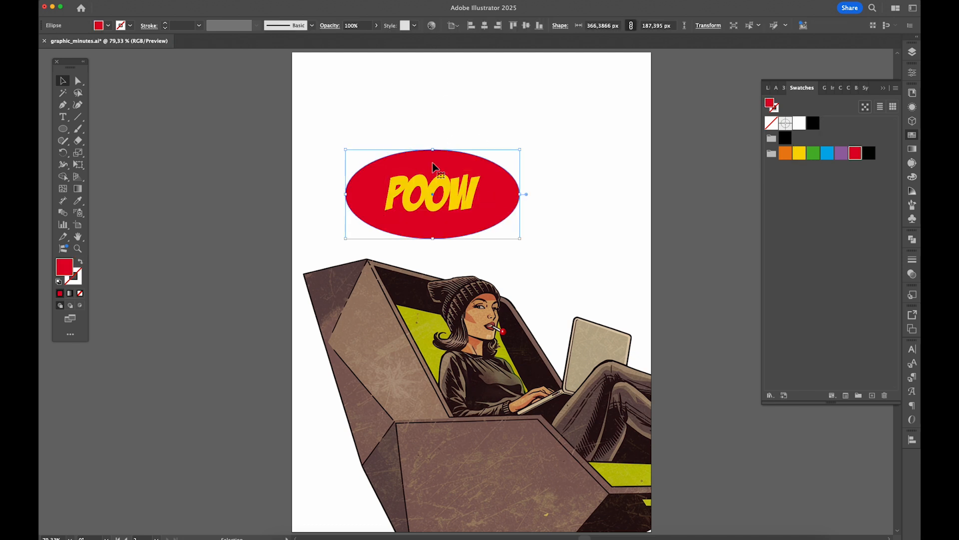
left_click(210, 1)
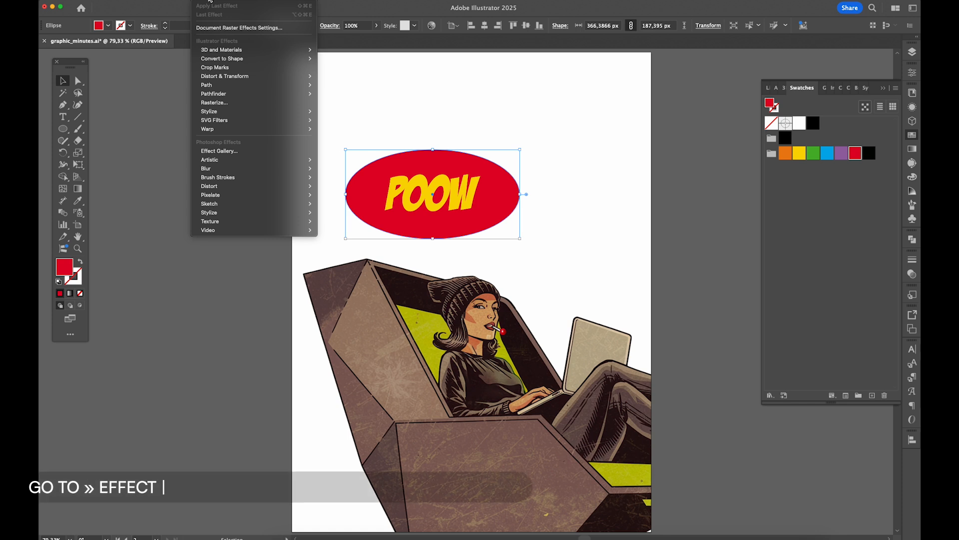
mouse_move(268, 78)
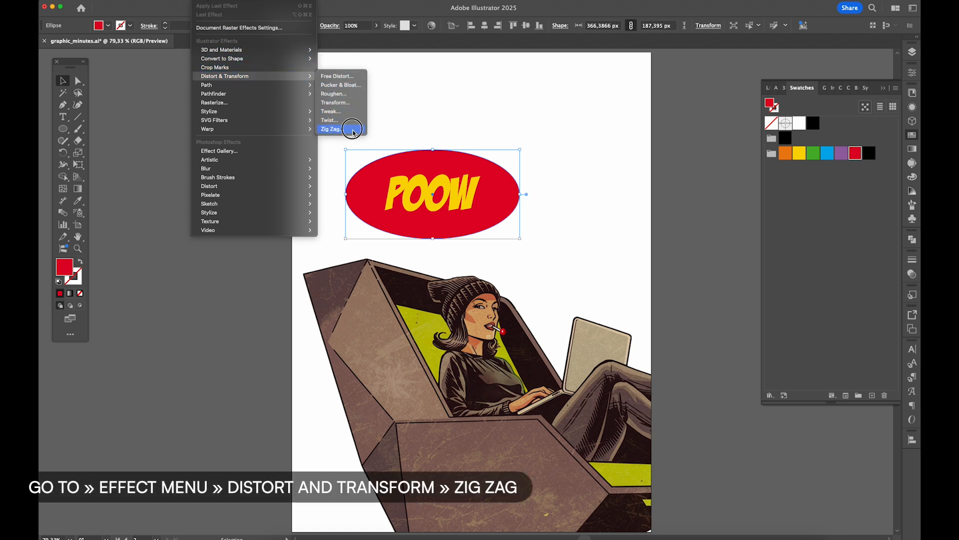
left_click(353, 130)
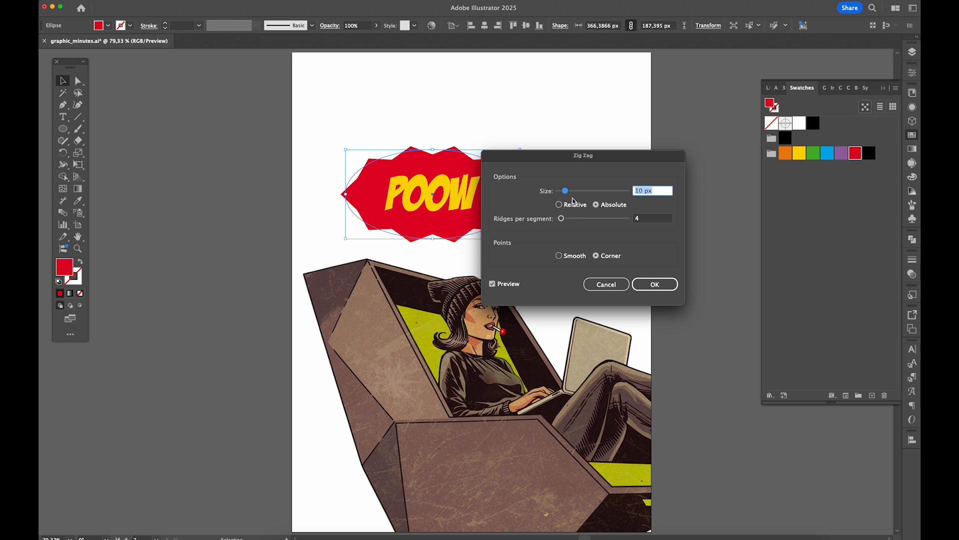
left_click_drag(568, 195, 572, 194)
left_click(560, 256)
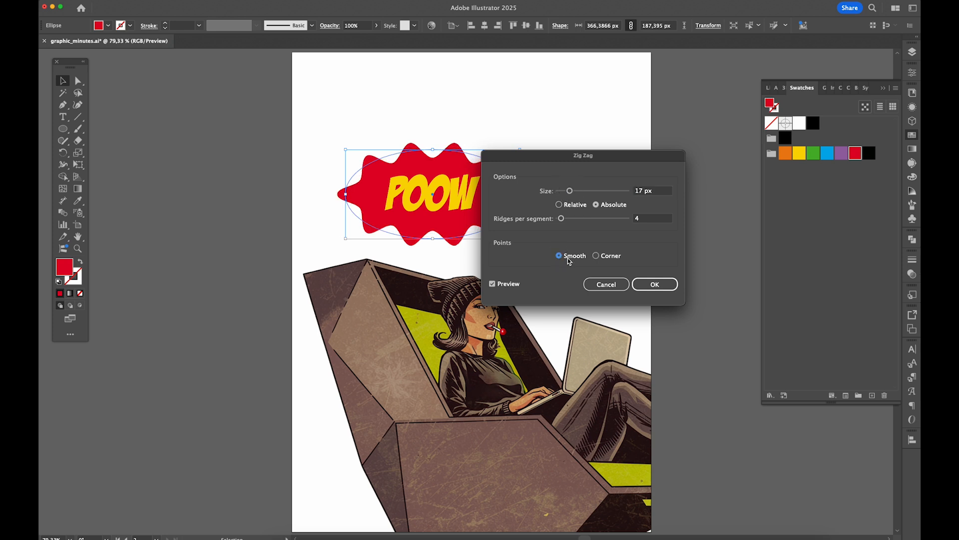
left_click(650, 285)
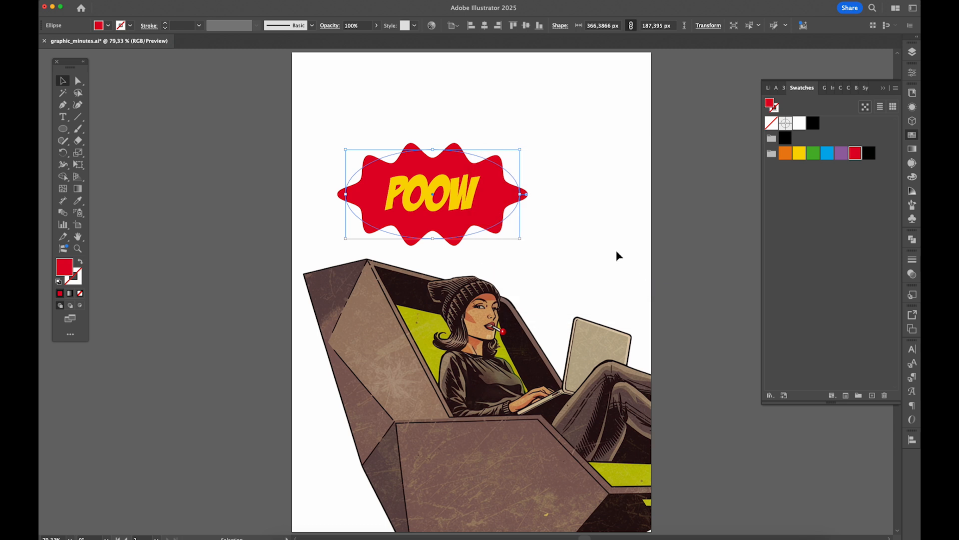
- Apply a Pucker & Bloat effect of -26% to the wavy red shape behind the POOW text
left_click(215, 2)
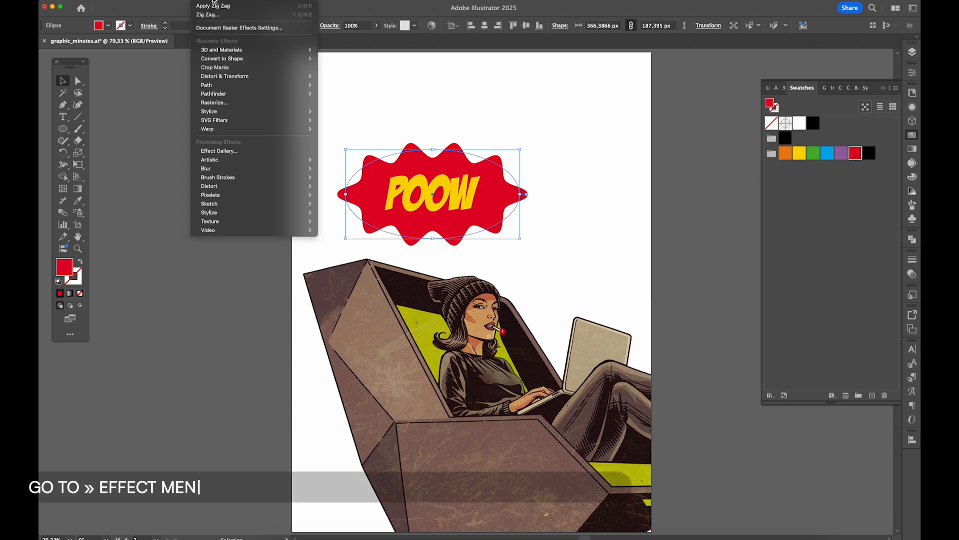
mouse_move(268, 79)
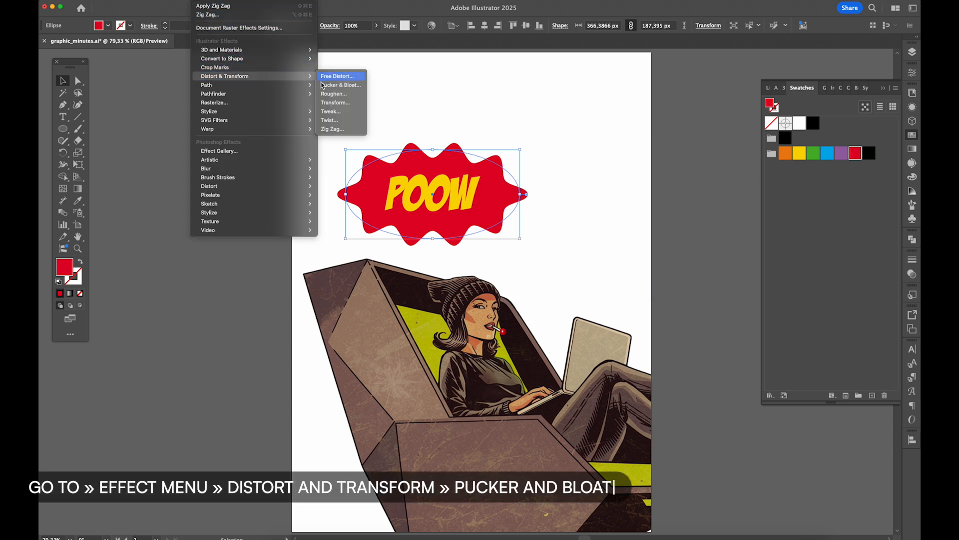
left_click(362, 86)
left_click_drag(533, 263, 527, 264)
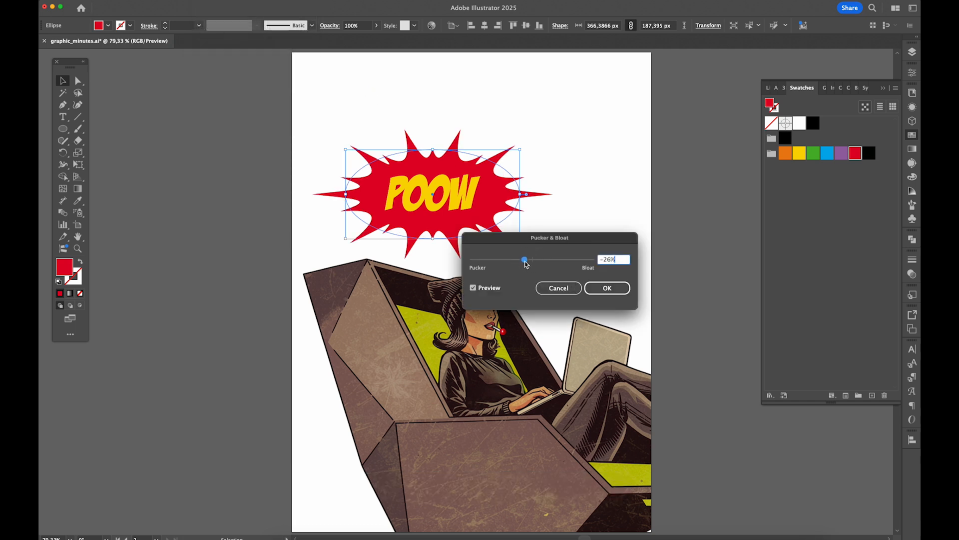
left_click(622, 294)
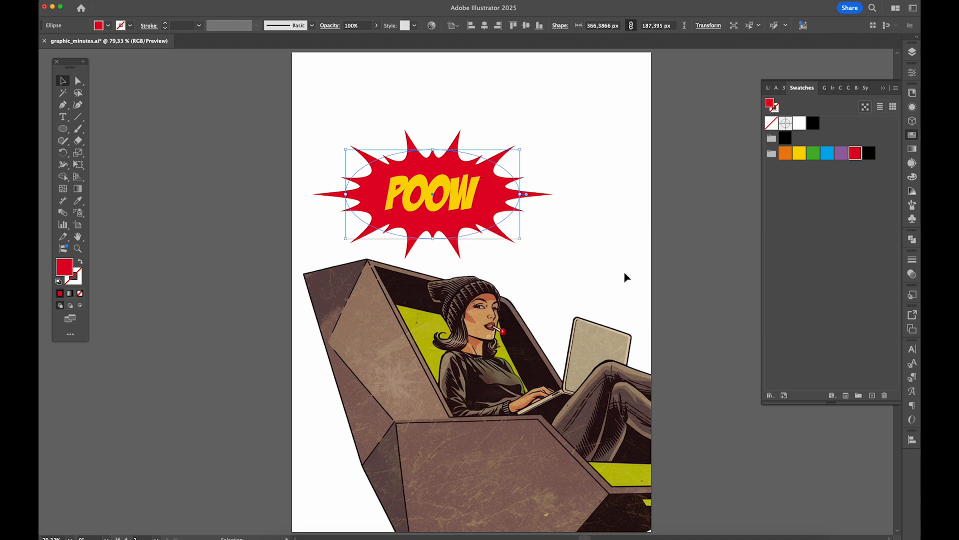
left_click(626, 275)
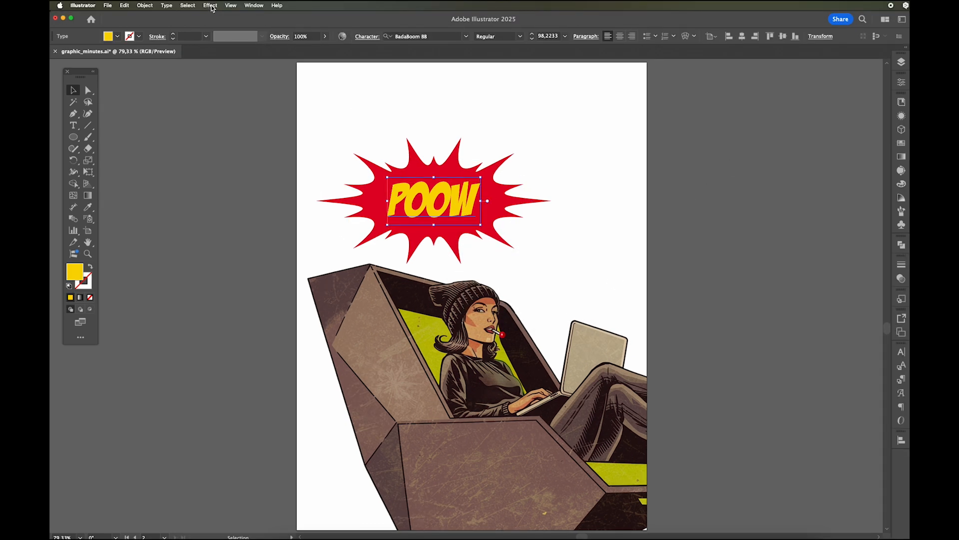
- Apply a Warp effect to the POOW text with the Squeeze style and a horizontal bend of 20%
left_click(210, 6)
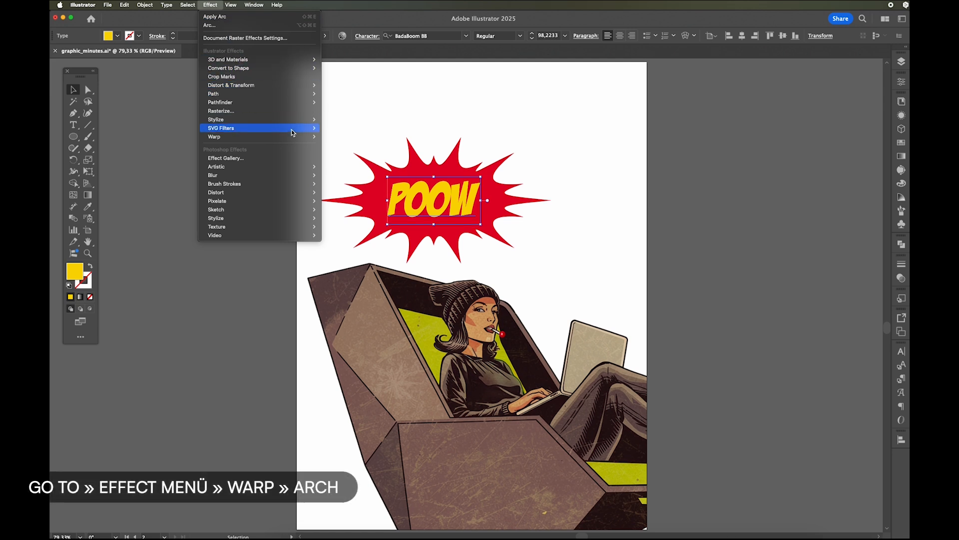
mouse_move(302, 142)
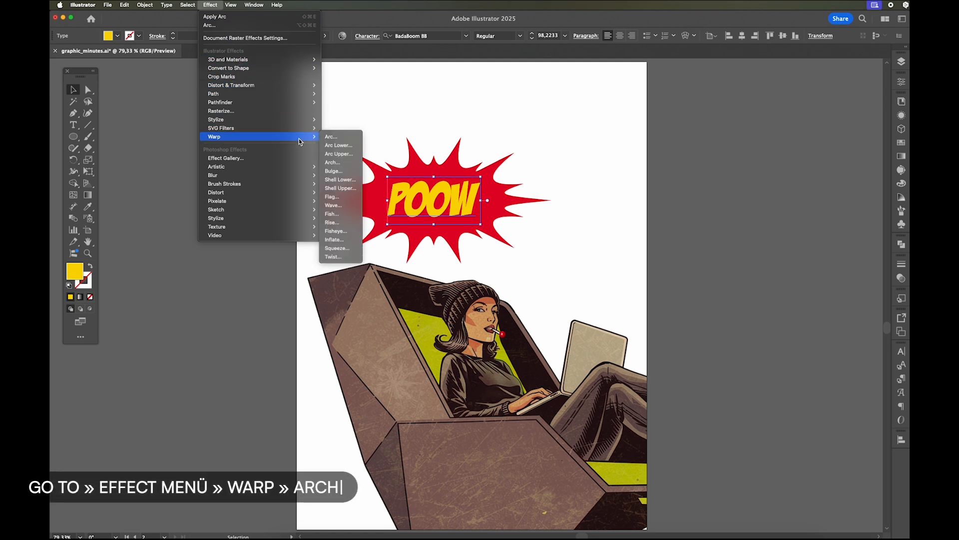
left_click(339, 138)
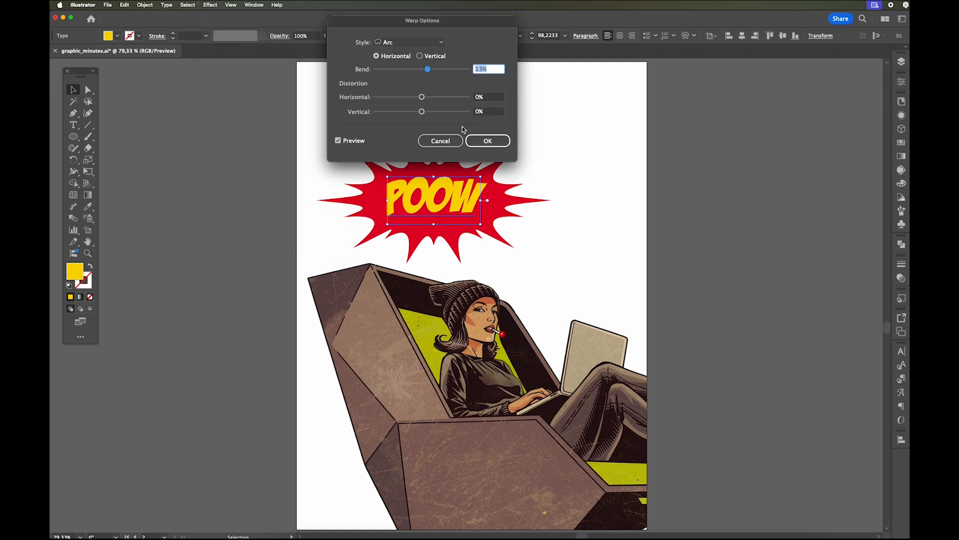
left_click(440, 43)
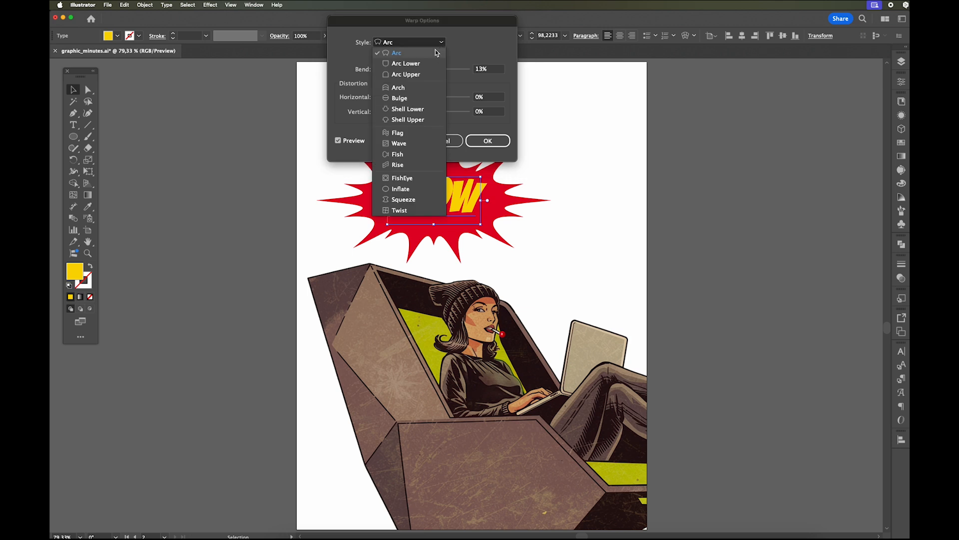
left_click(404, 200)
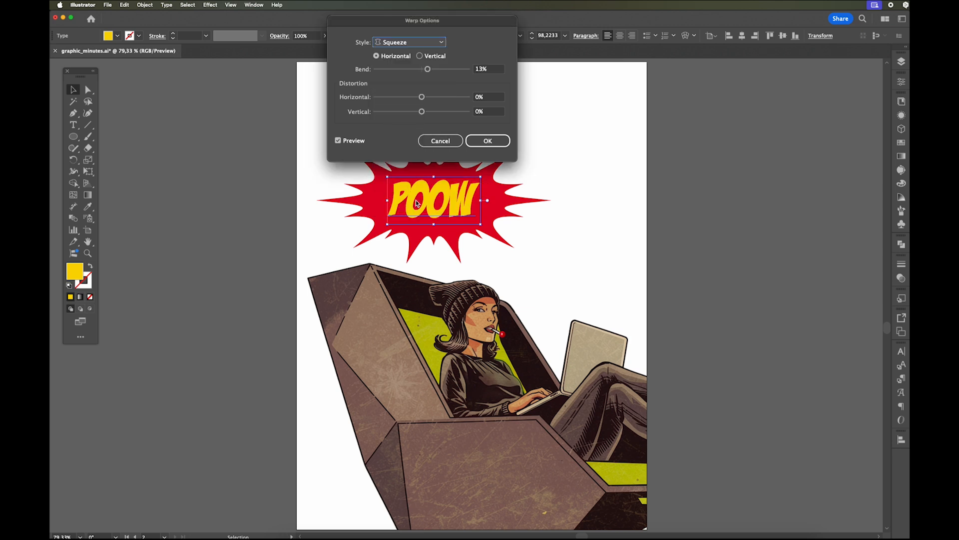
mouse_move(428, 69)
left_mouse_down()
mouse_move(402, 69)
mouse_move(432, 70)
left_mouse_up()
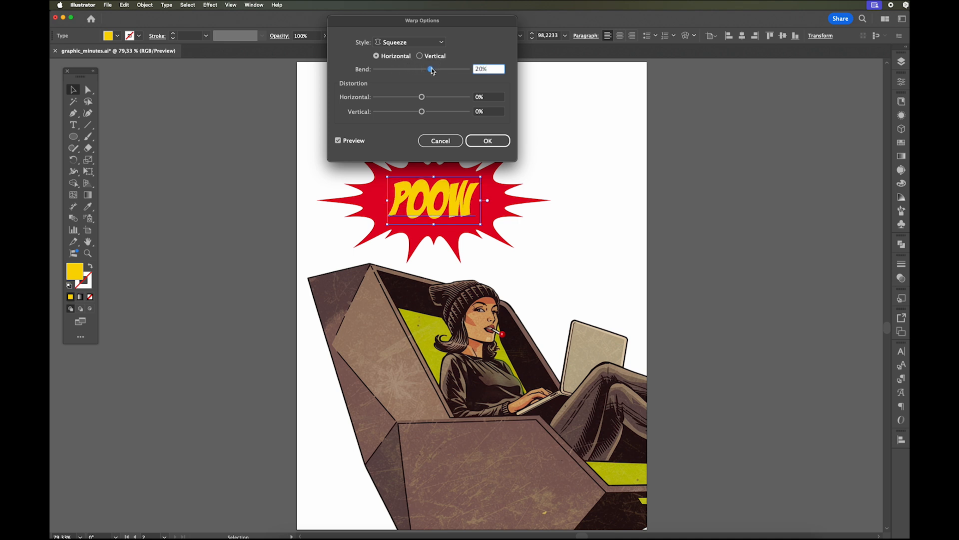
left_click(488, 141)
- Cut the red burst together with the POOW text and paste both onto the "text" layer
left_click_drag(382, 107, 412, 278)
key("super+x")
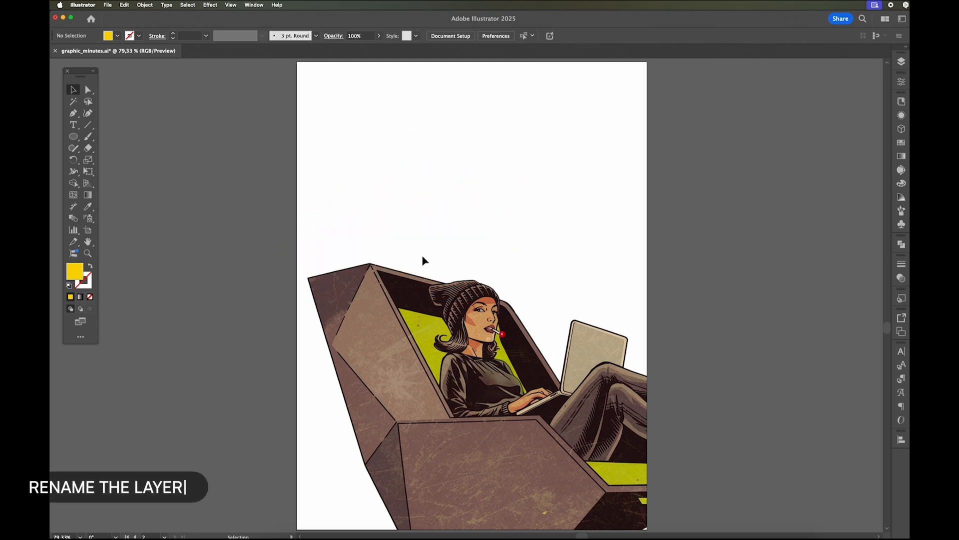
key("super+f")
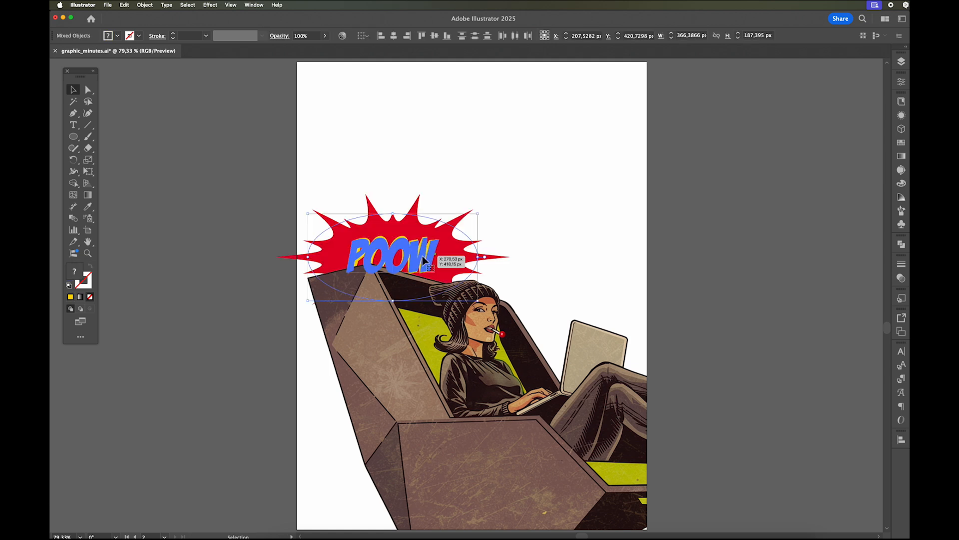
left_click(901, 62)
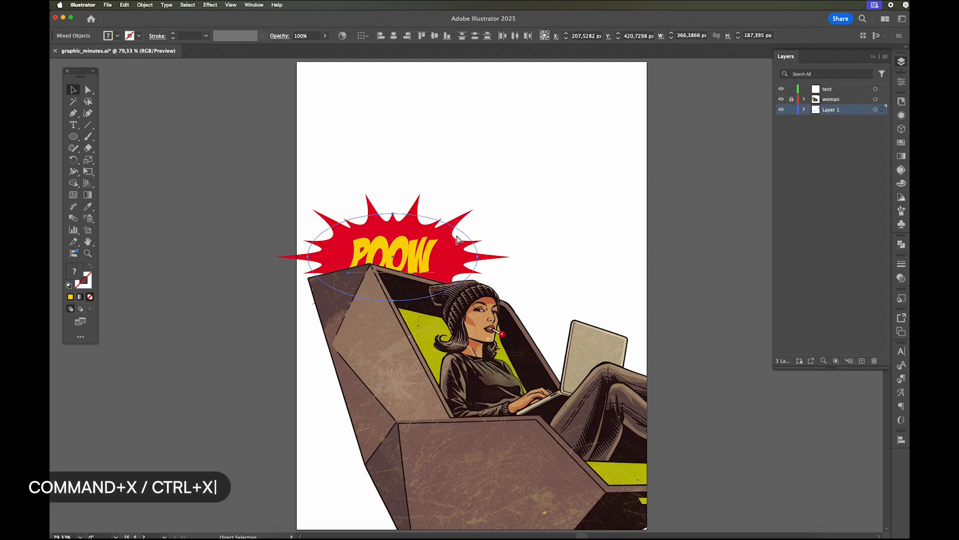
key("super+x")
left_click(830, 90)
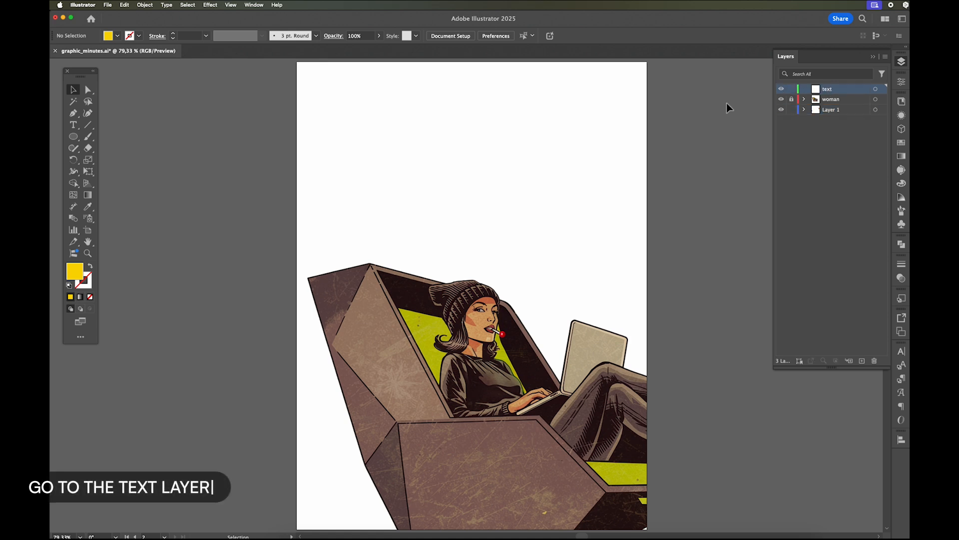
key("super+f")
- Scale the burst and its text down to about 254 × 142 px overall, tilted counter-clockwise, over the chair's upper-left corner
left_click_drag(483, 303, 493, 282)
mouse_move(420, 258)
left_mouse_down()
mouse_move(429, 261)
mouse_move(430, 249)
left_mouse_up()
left_click_drag(477, 187, 433, 225)
left_click_drag(406, 269, 410, 261)
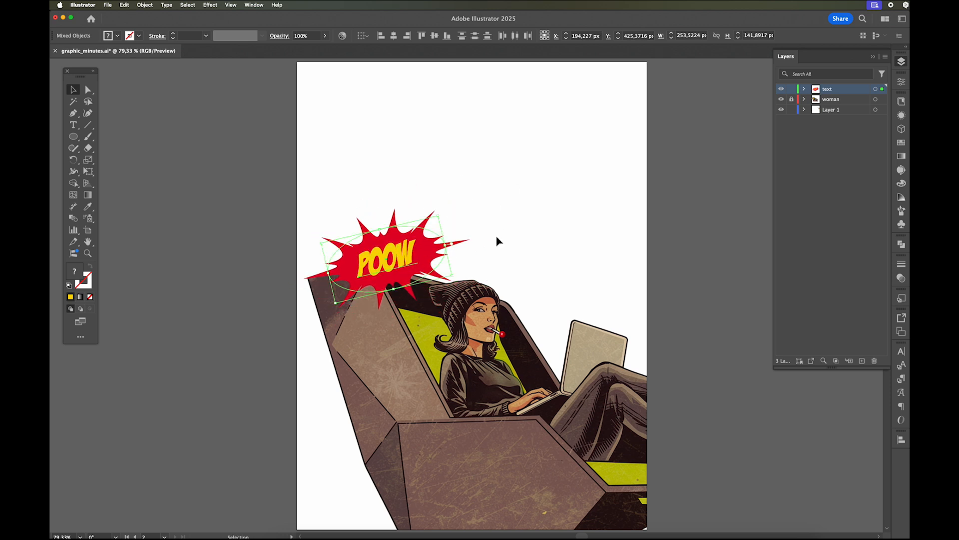
left_click(497, 241)
left_click(873, 57)
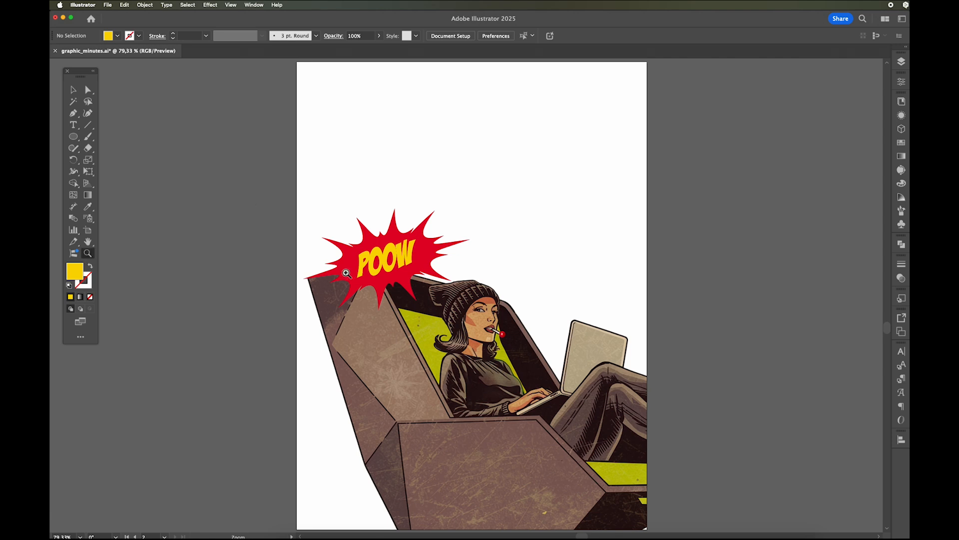
- With the POOW text selected, open the Basic Graphics_Dots pattern swatch library
left_click_drag(319, 227, 446, 278)
left_click_drag(552, 326, 501, 269)
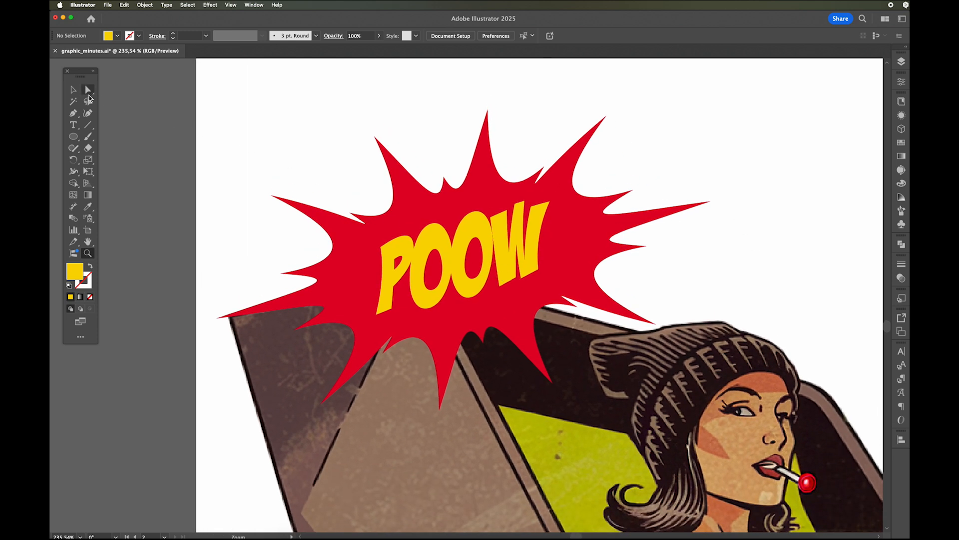
left_click(487, 238)
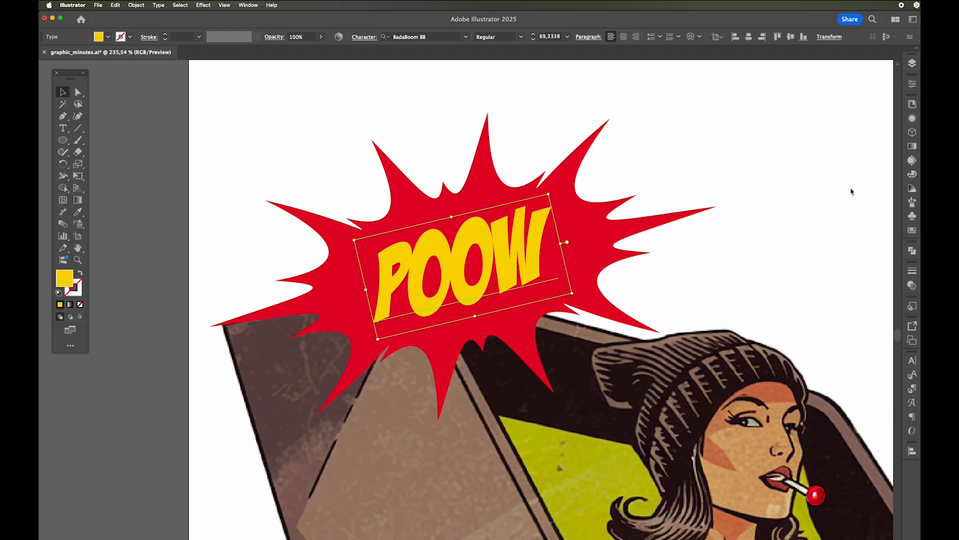
left_click(912, 231)
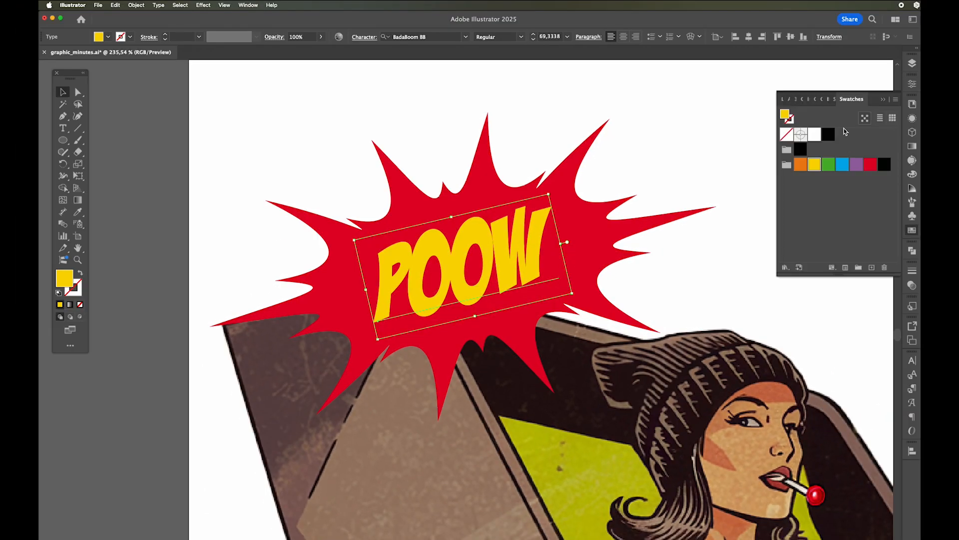
left_click_drag(849, 99, 766, 100)
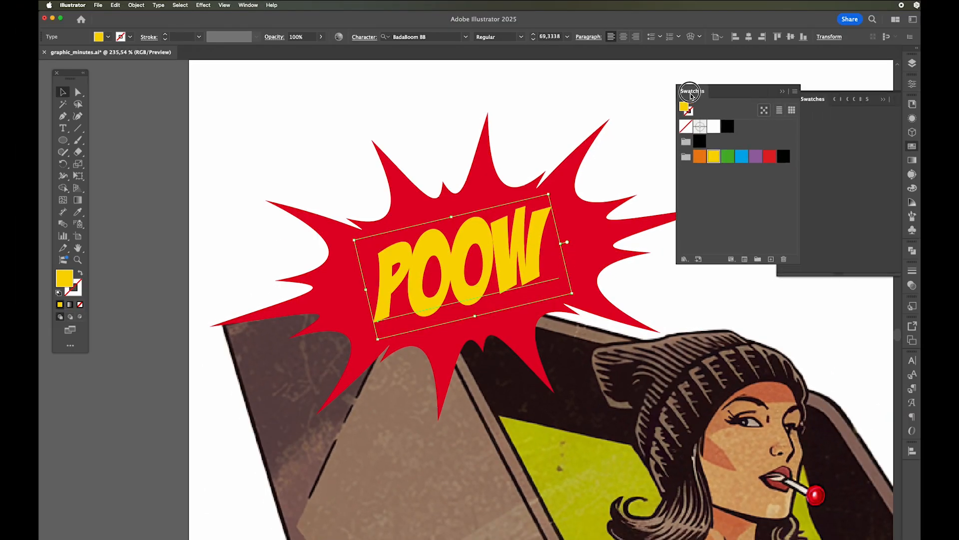
left_click(883, 100)
left_click(685, 260)
mouse_move(694, 396)
mouse_move(773, 396)
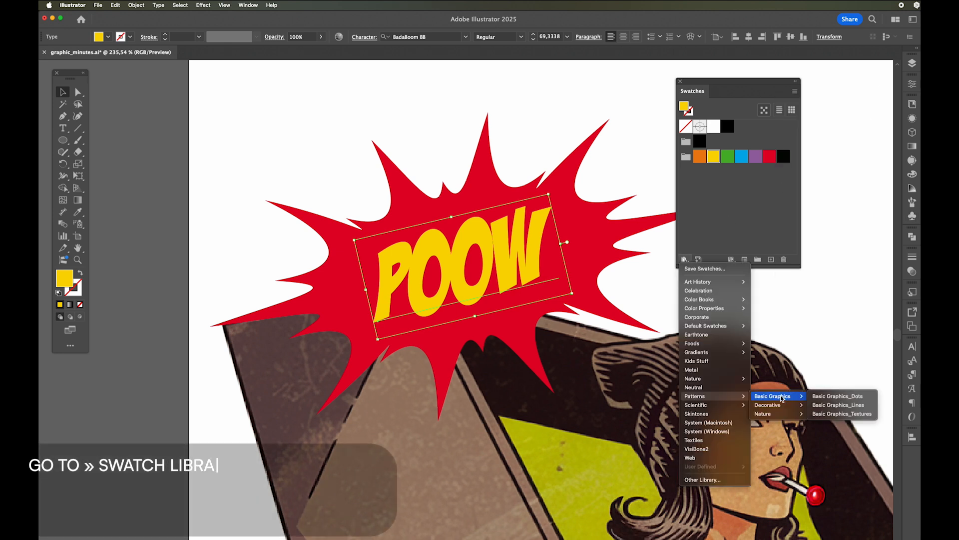
left_click(834, 396)
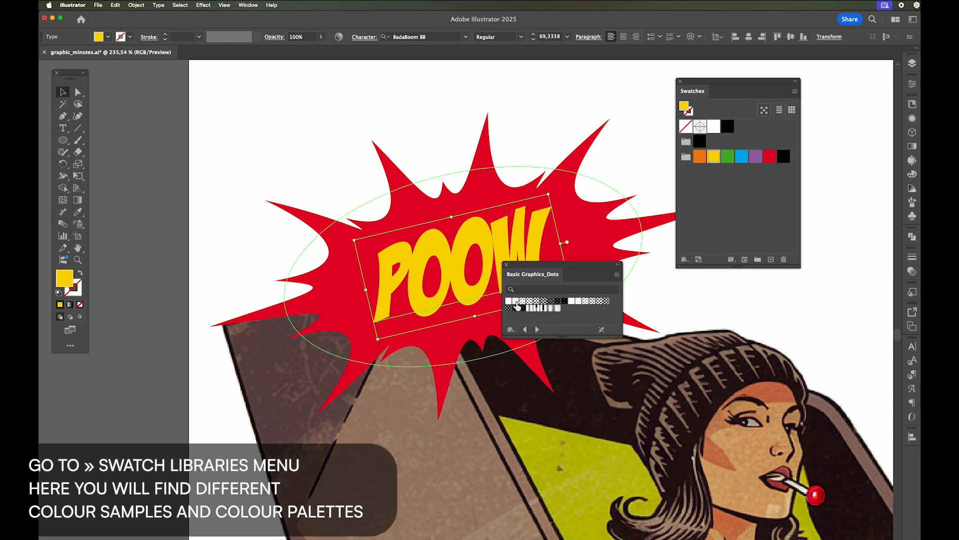
- Try several dot patterns from the library as the POOW text's fill so they are added to the document swatches, and collapse both swatch panels
left_click(518, 302)
left_click(525, 301)
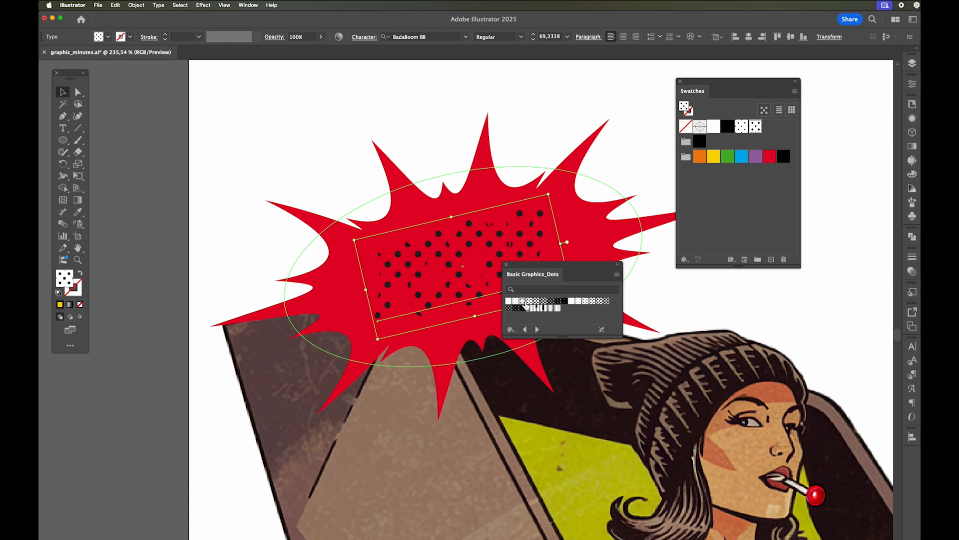
left_click(530, 305)
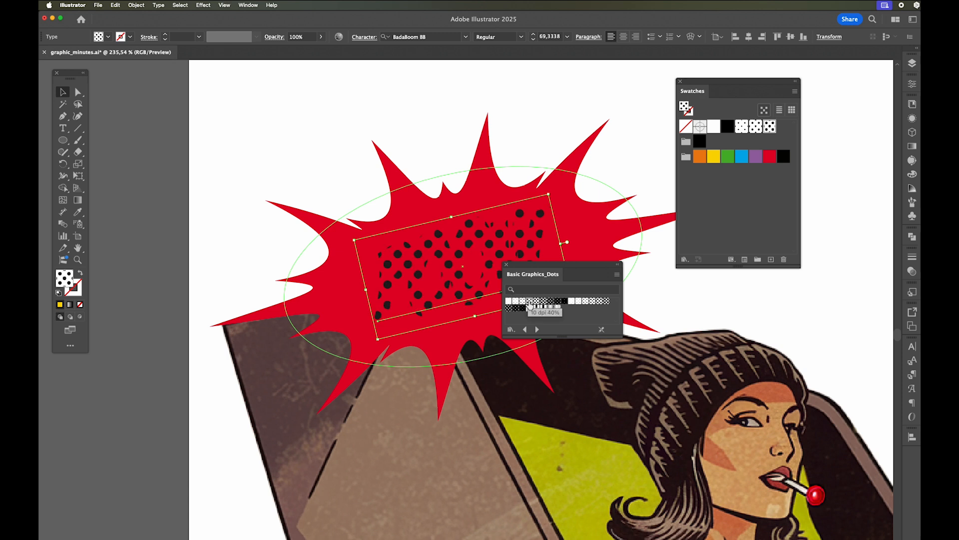
left_click(522, 302)
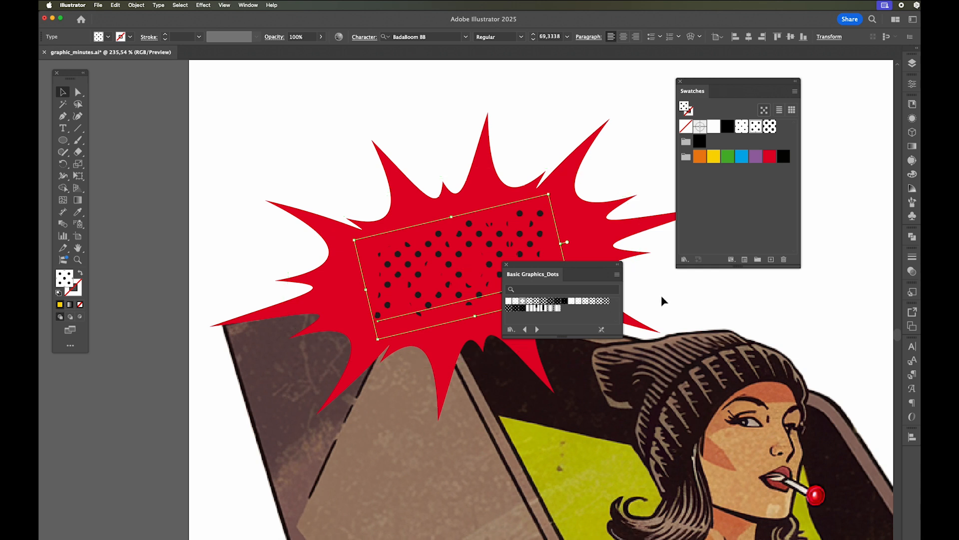
left_click_drag(524, 278, 911, 182)
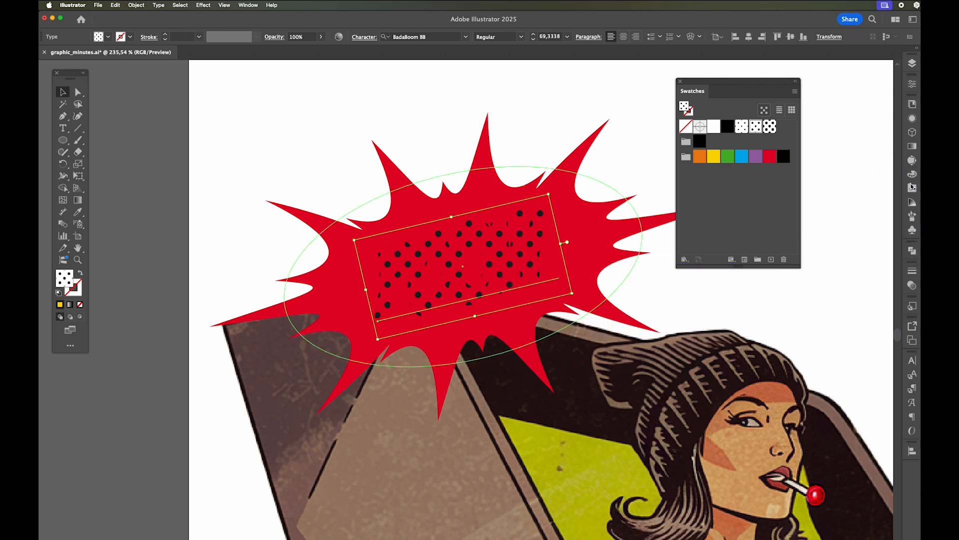
mouse_move(888, 144)
left_mouse_down()
mouse_move(911, 151)
mouse_move(902, 151)
left_mouse_up()
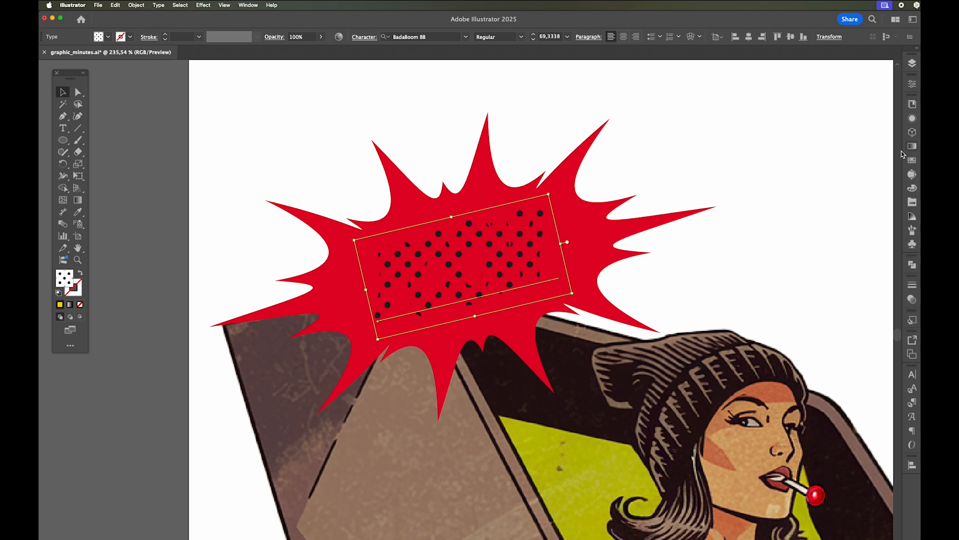
left_click(758, 148)
- Add a new fill to the POOW text's appearance and color it with the yellow swatch
left_click(527, 253)
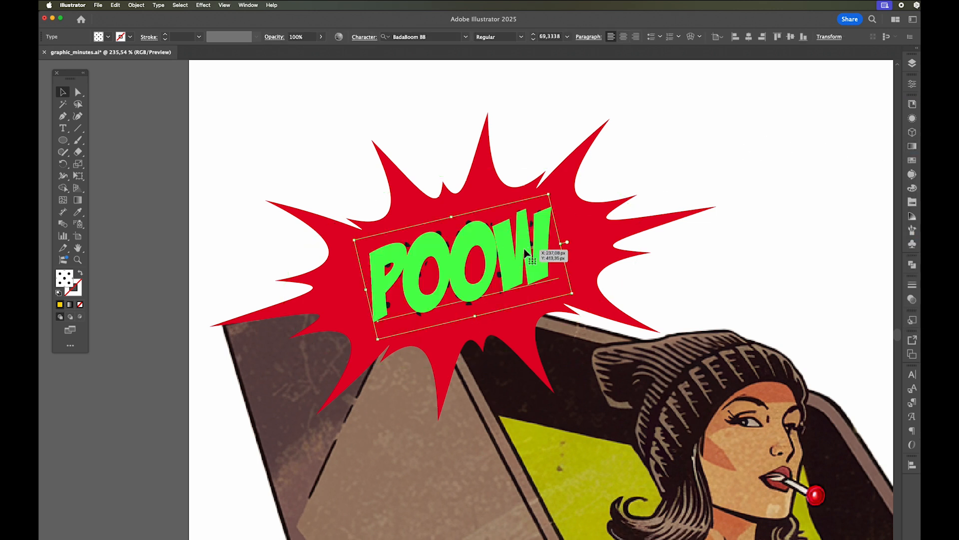
left_click(912, 119)
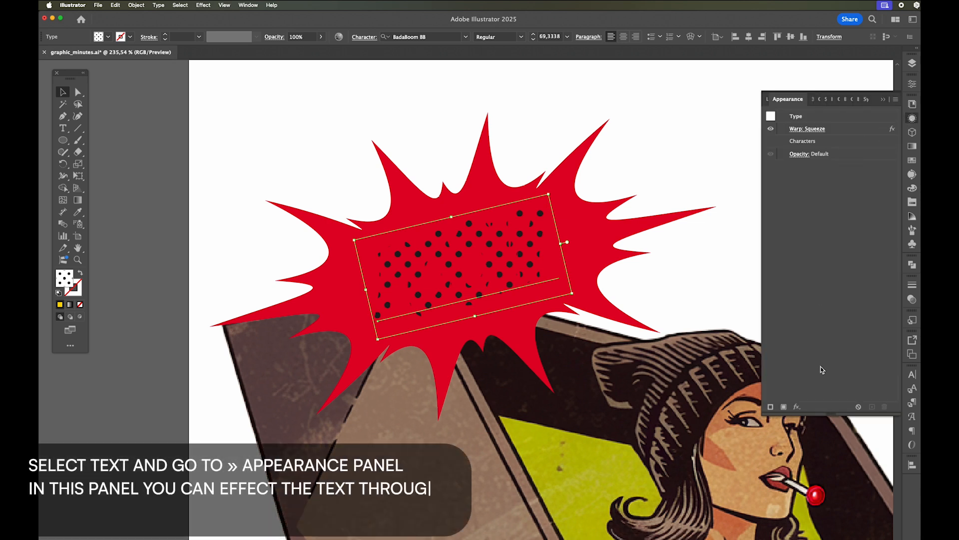
left_click(783, 407)
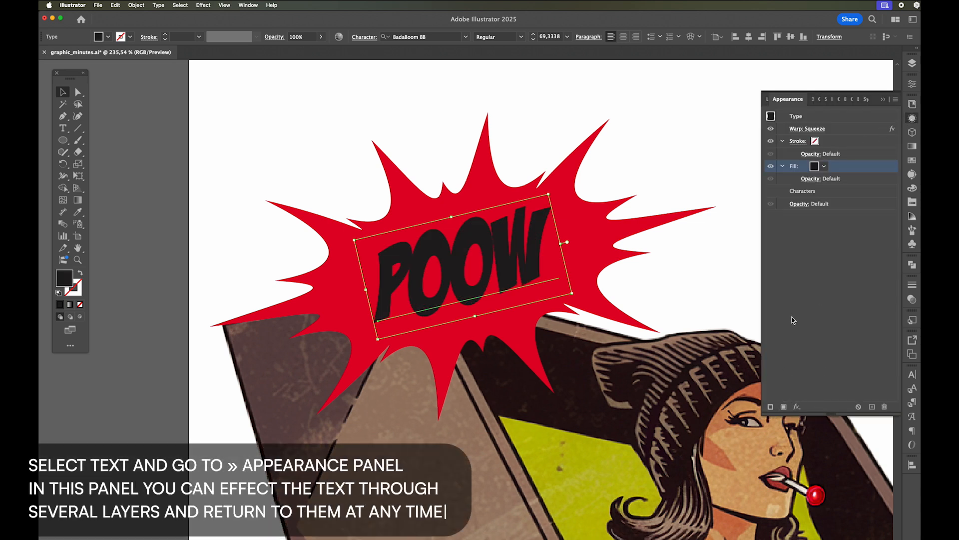
left_click(824, 167)
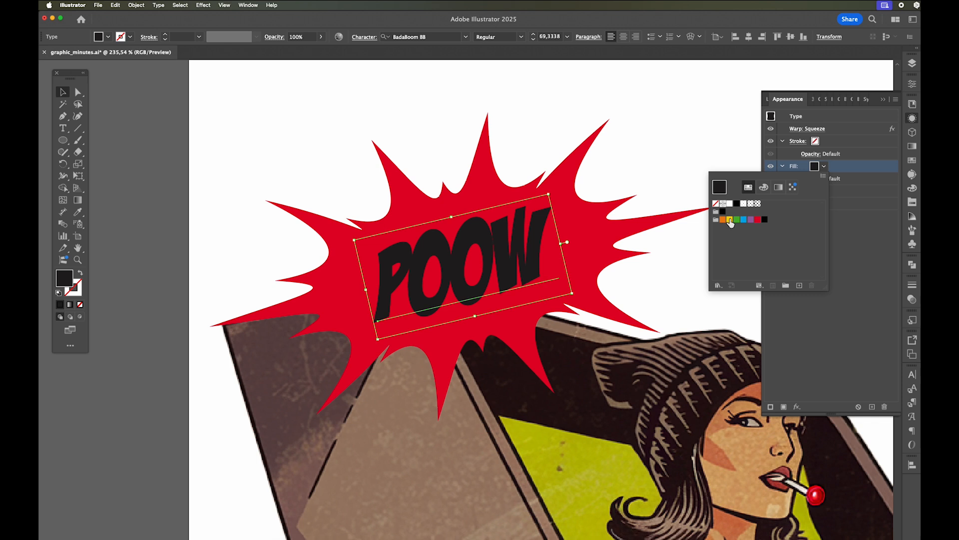
left_click(730, 221)
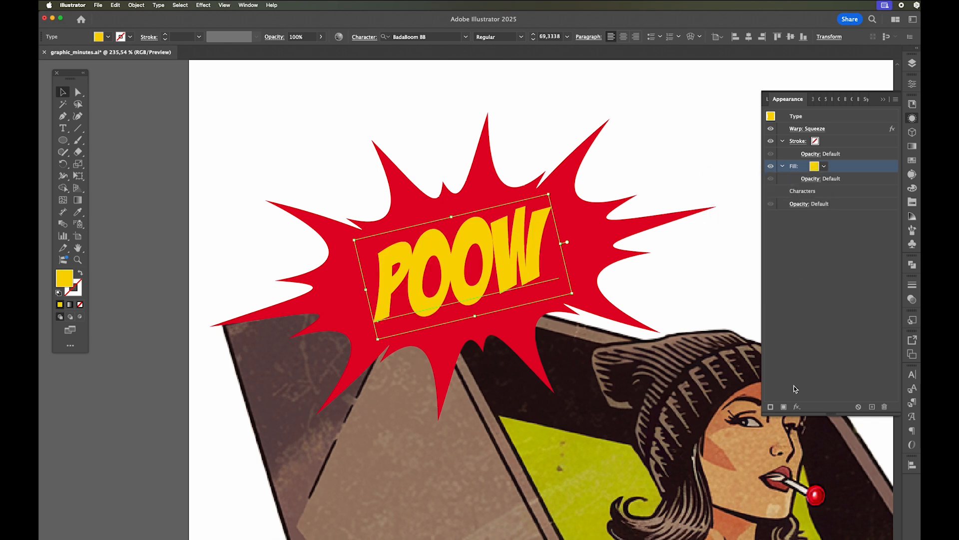
- Add another fill above the yellow one on the POOW text and apply the black dot pattern swatch
left_click(783, 406)
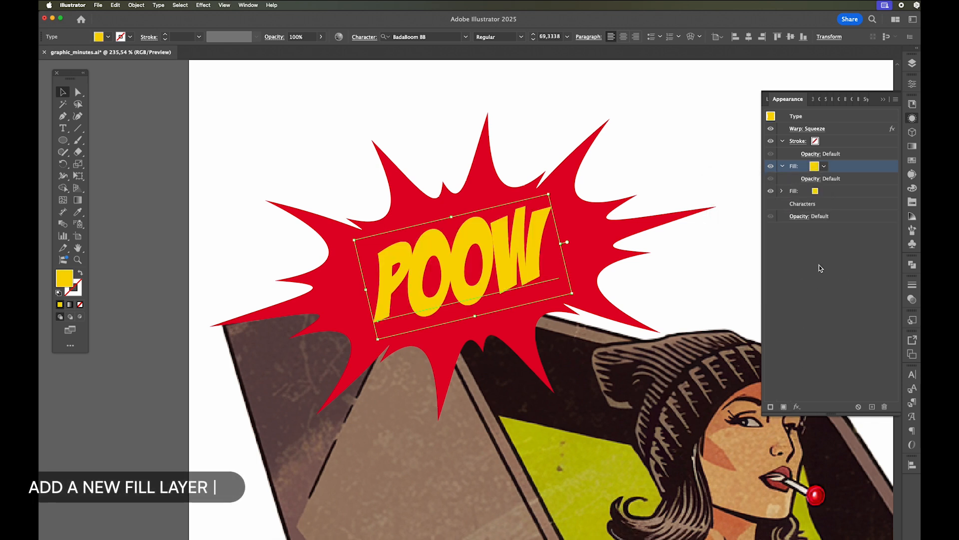
left_click(825, 168)
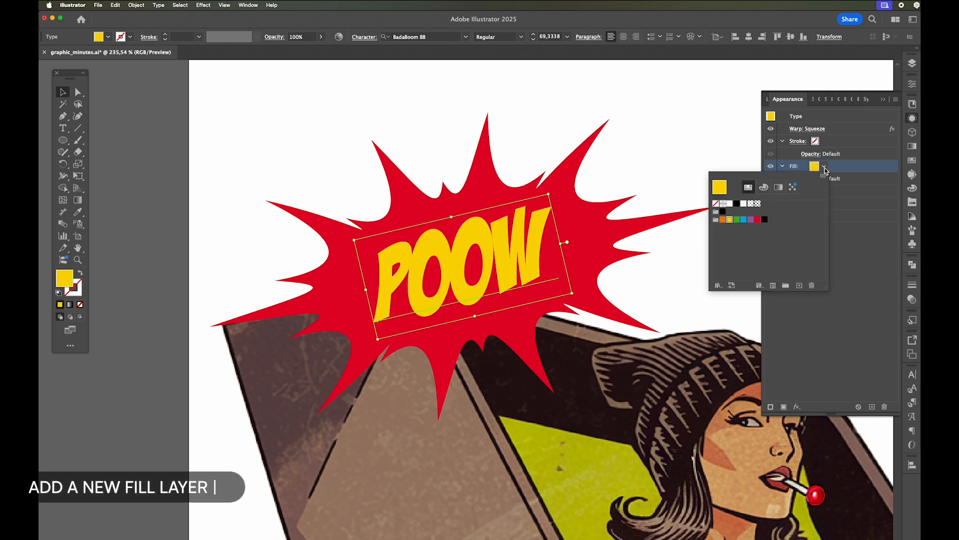
left_click(751, 205)
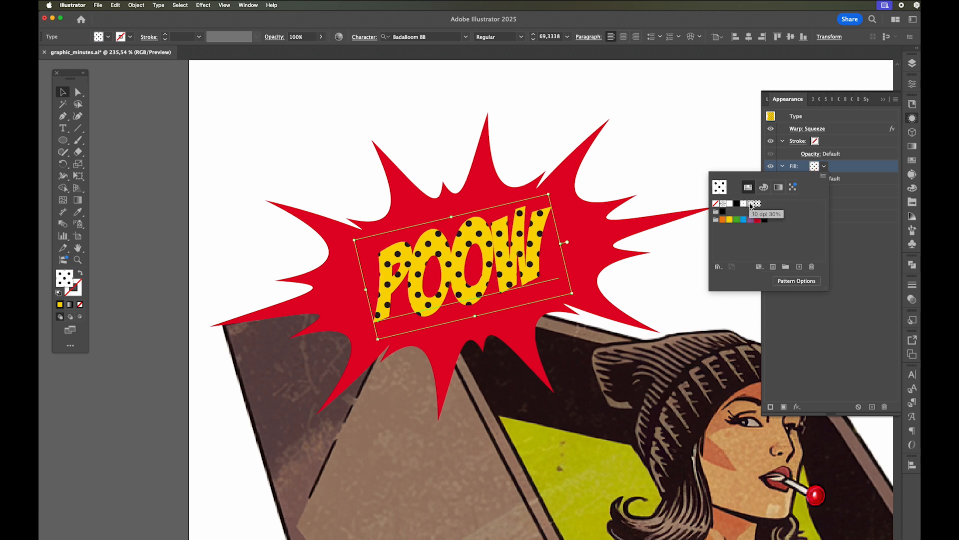
left_click(847, 229)
- Set the dot-pattern fill's blending mode to Overlay at 100% opacity
left_click(816, 180)
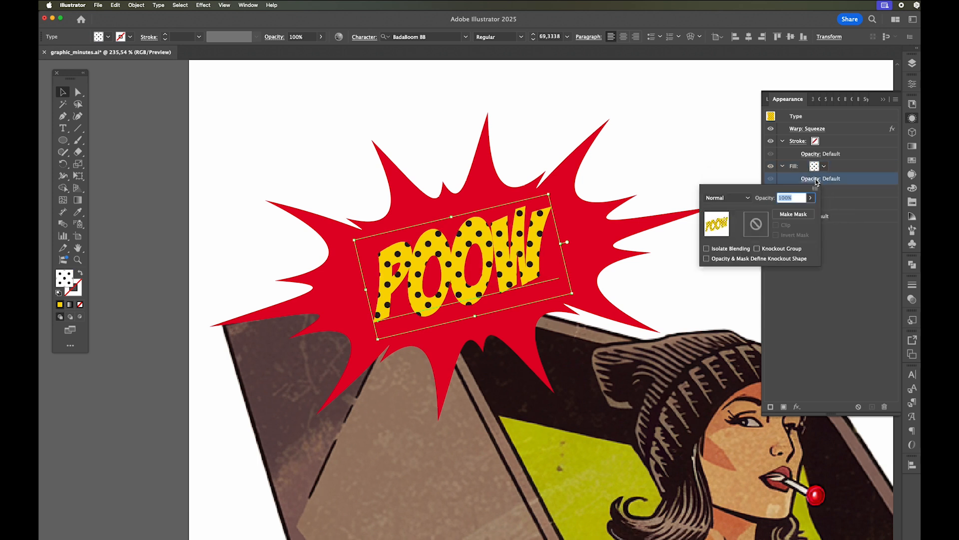
left_click(749, 198)
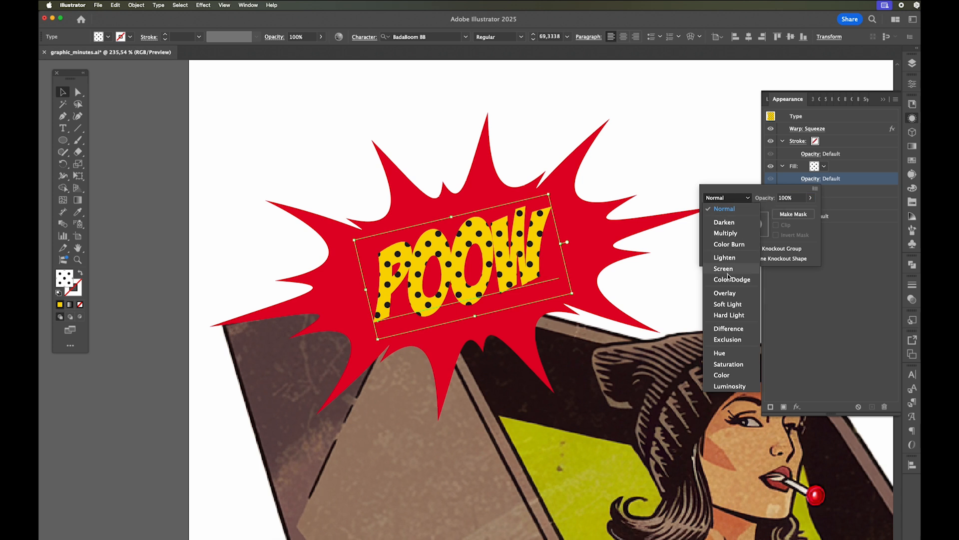
left_click(743, 296)
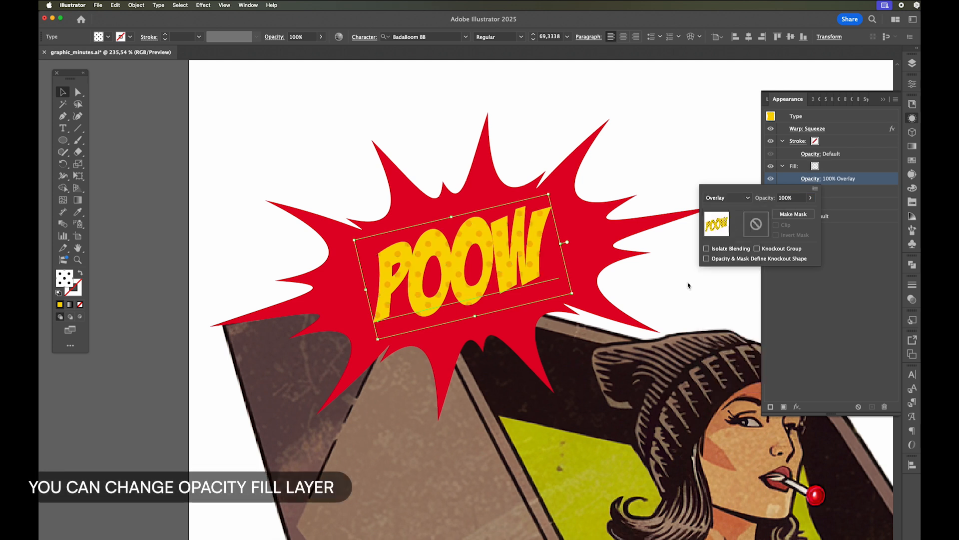
left_click(689, 275)
- Replace the burst's POOW wording with "OMG" as live text to try the layered fill on other letters
key("z")
left_click_drag(460, 258, 585, 274)
left_click(63, 92)
left_click(156, 99)
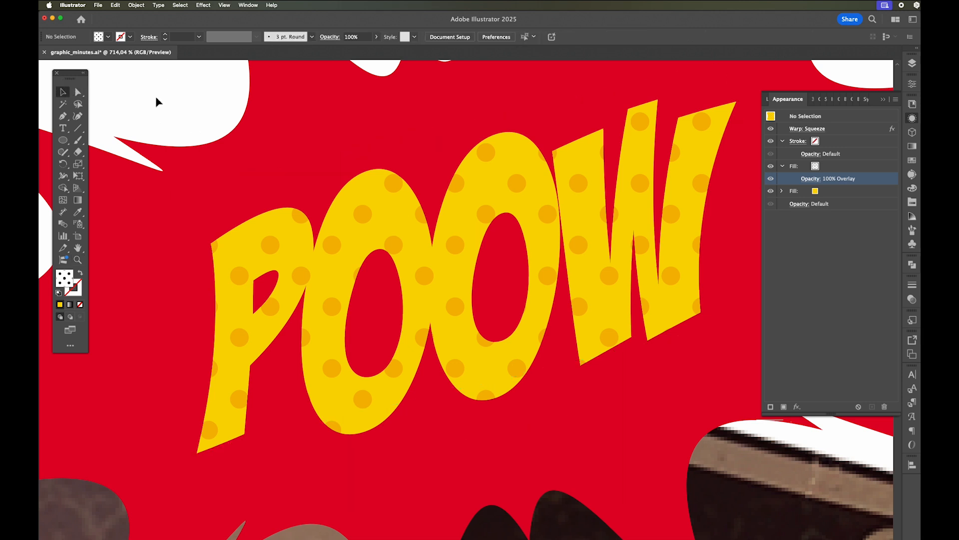
key("t")
double_click(426, 261)
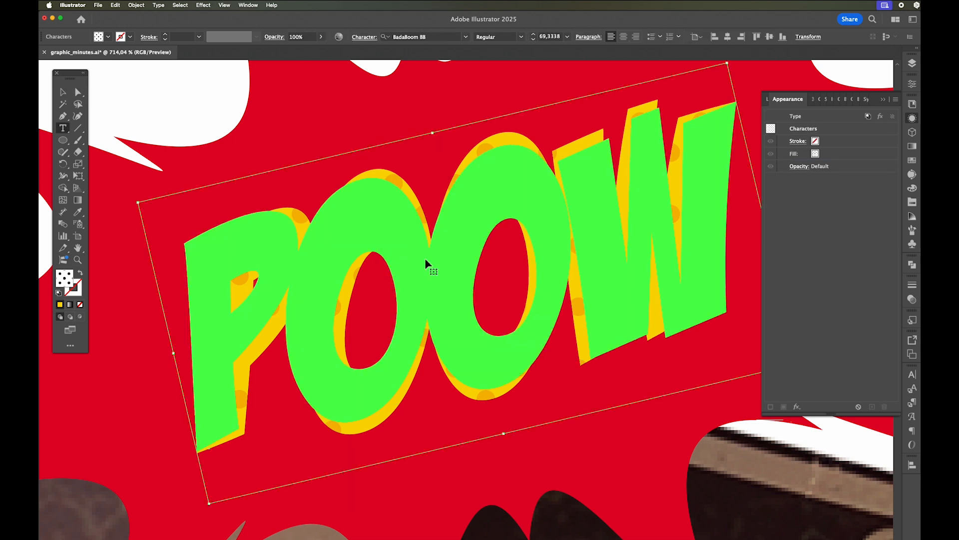
type("OMG")
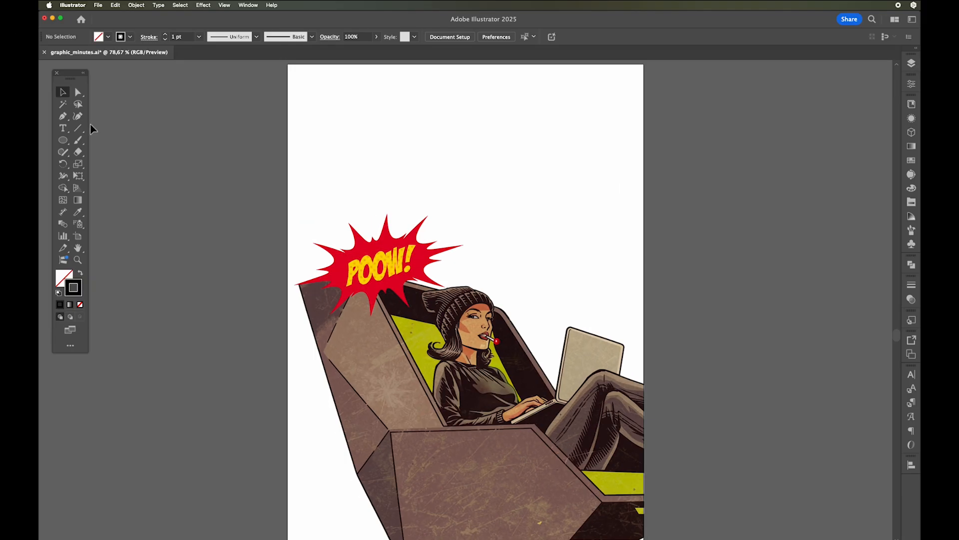
- Draw a straight horizontal line across the empty upper part of the artboard with the Line Segment tool
left_click(78, 128)
left_click_drag(330, 115, 565, 113)
key("v")
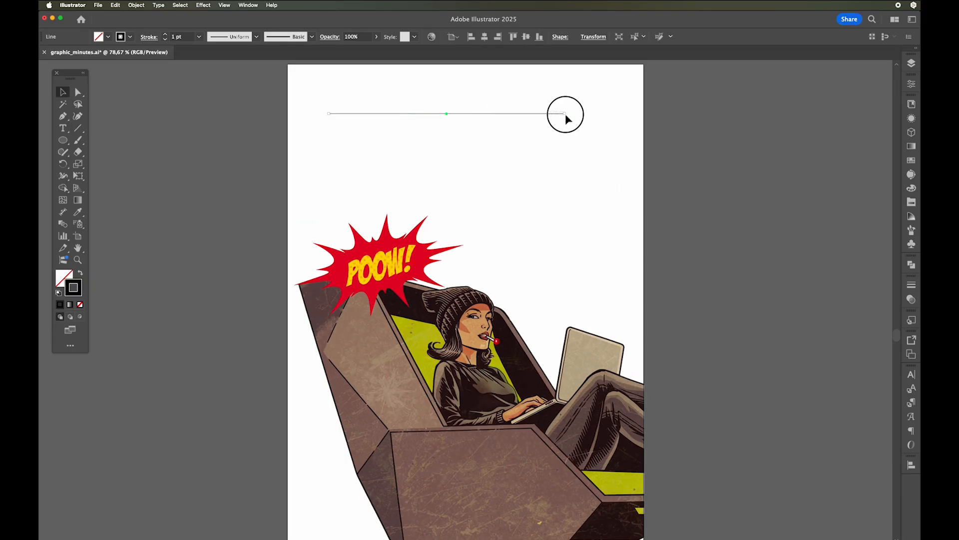
- Set the line's stroke weight to 8 pt and apply Width Profile 4 so it tapers to a point
left_click(912, 285)
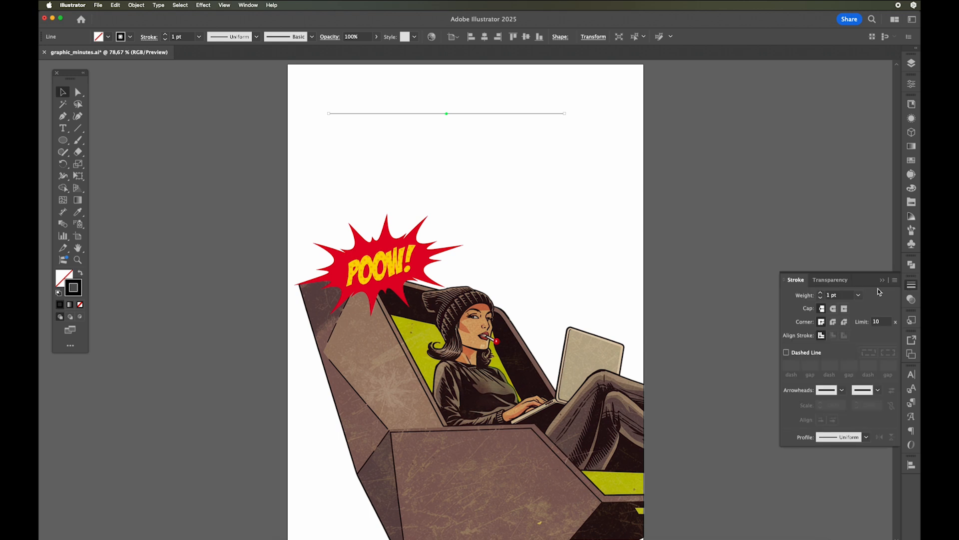
left_click(821, 293)
left_click(821, 293)
left_click(821, 292)
left_click(821, 293)
left_click(821, 293)
left_click(821, 293)
left_click(821, 292)
left_click(883, 281)
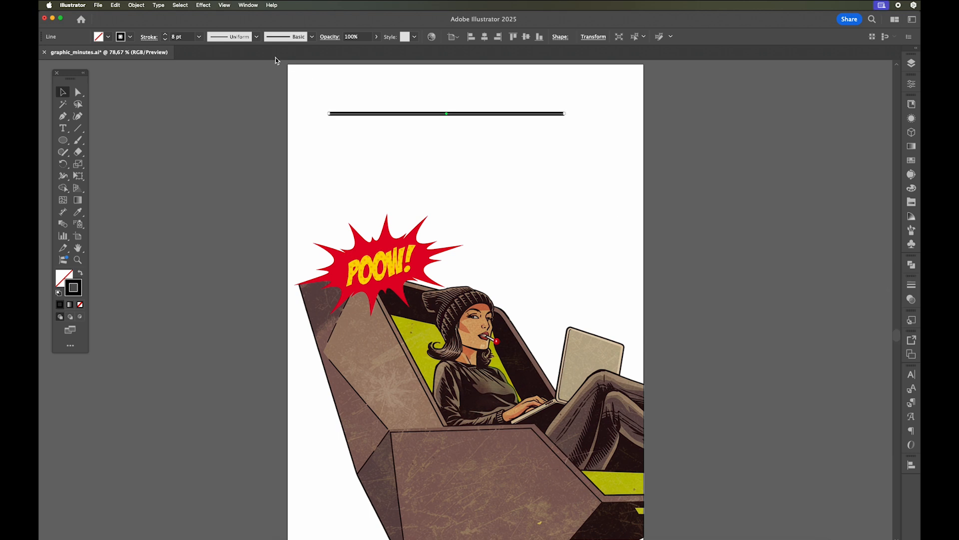
left_click(257, 39)
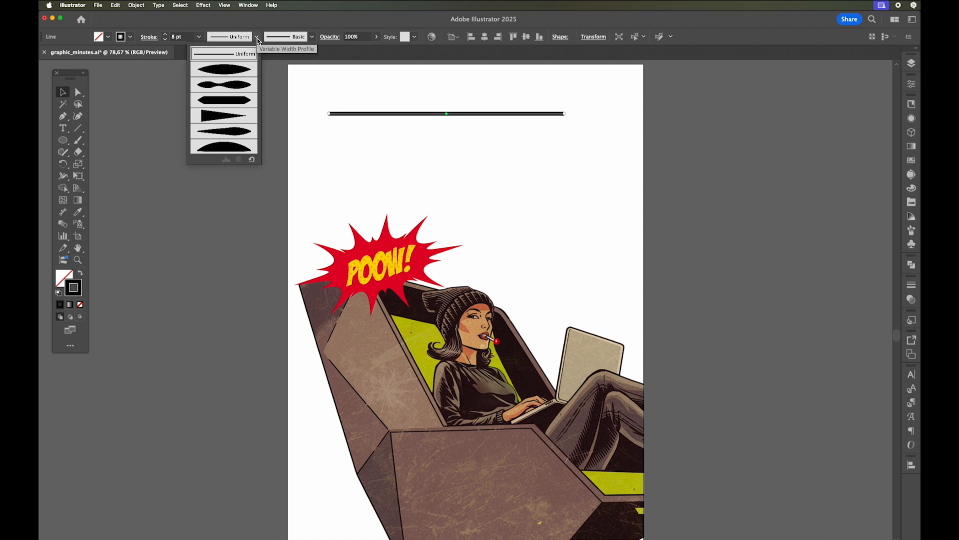
left_click(231, 118)
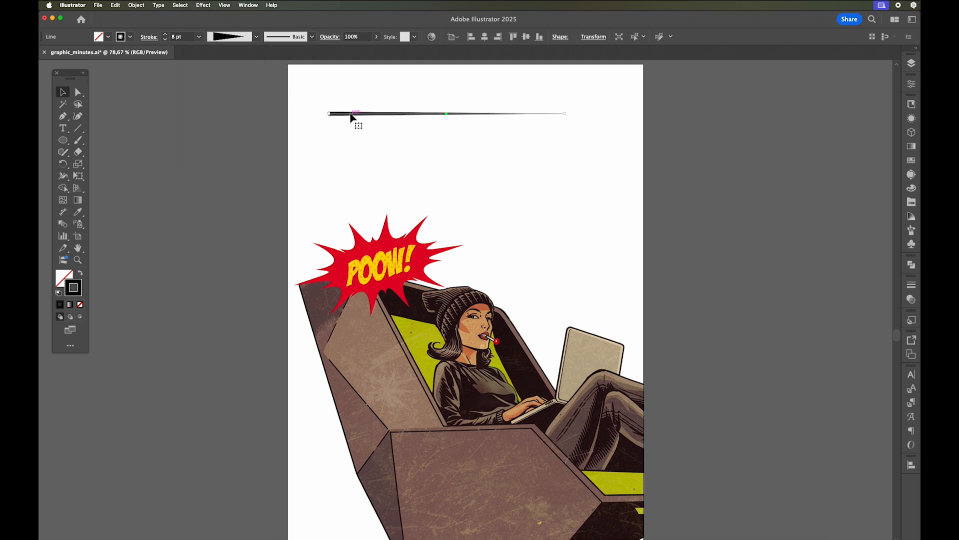
- Apply a Transform effect to the tapered line with a 30 px vertical move and 22 copies
left_click(206, 5)
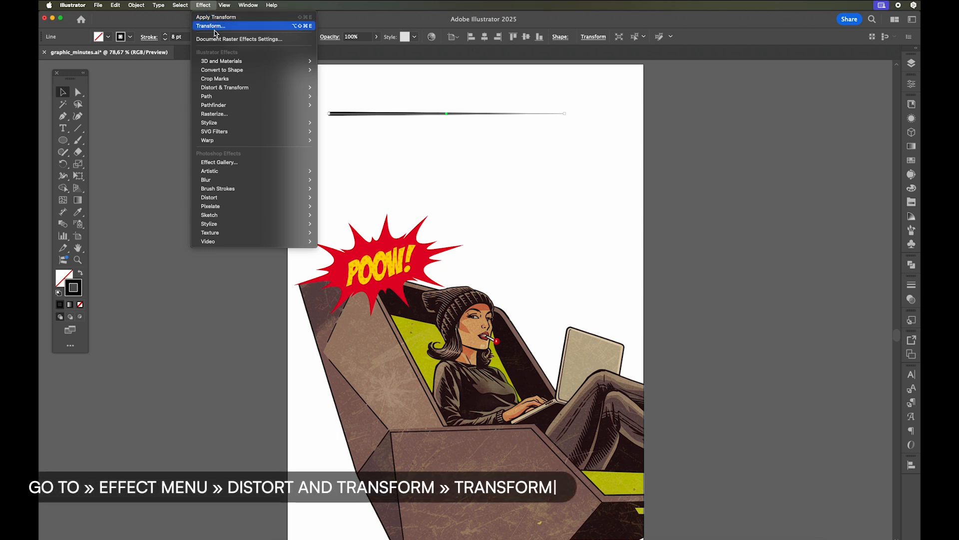
mouse_move(278, 91)
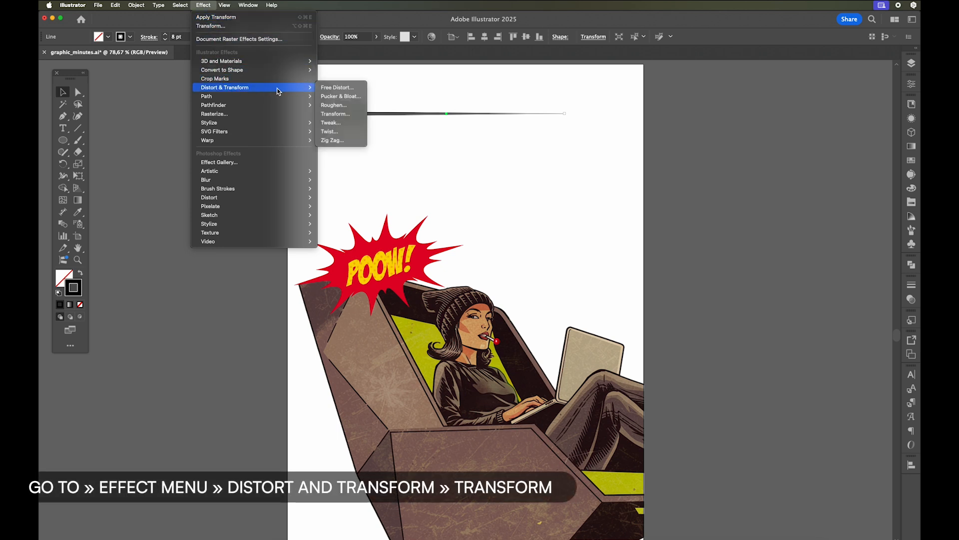
left_click(356, 115)
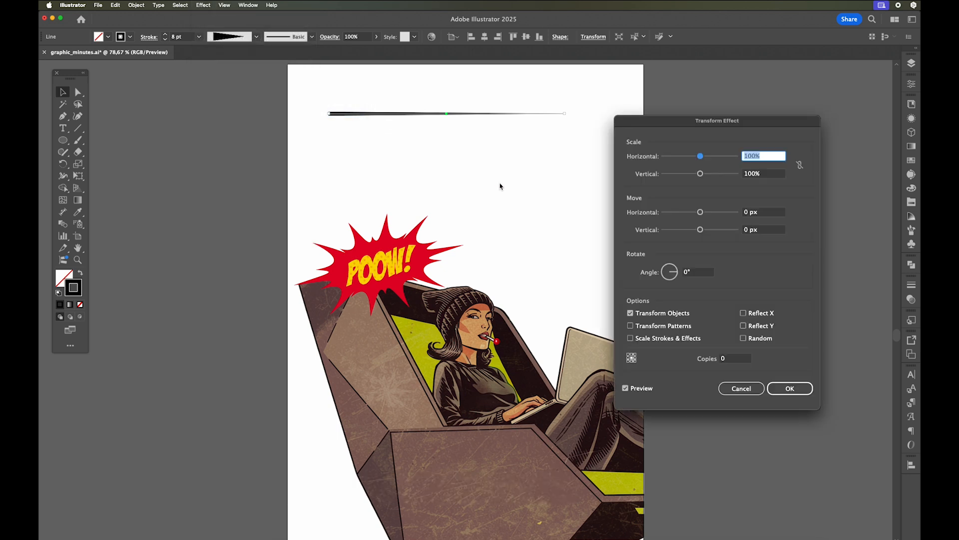
left_click_drag(703, 231, 710, 233)
left_click(720, 359)
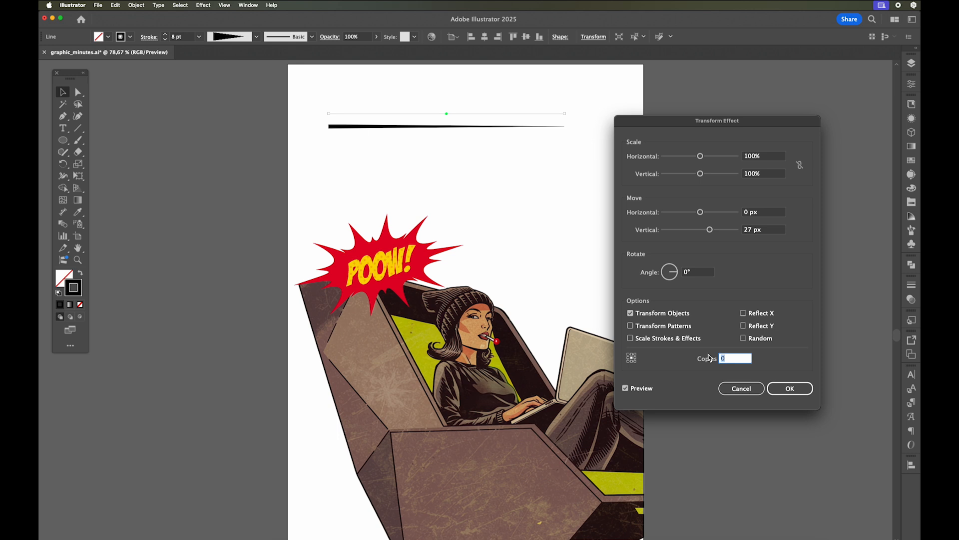
left_click(764, 231)
key("super+a")
type("3")
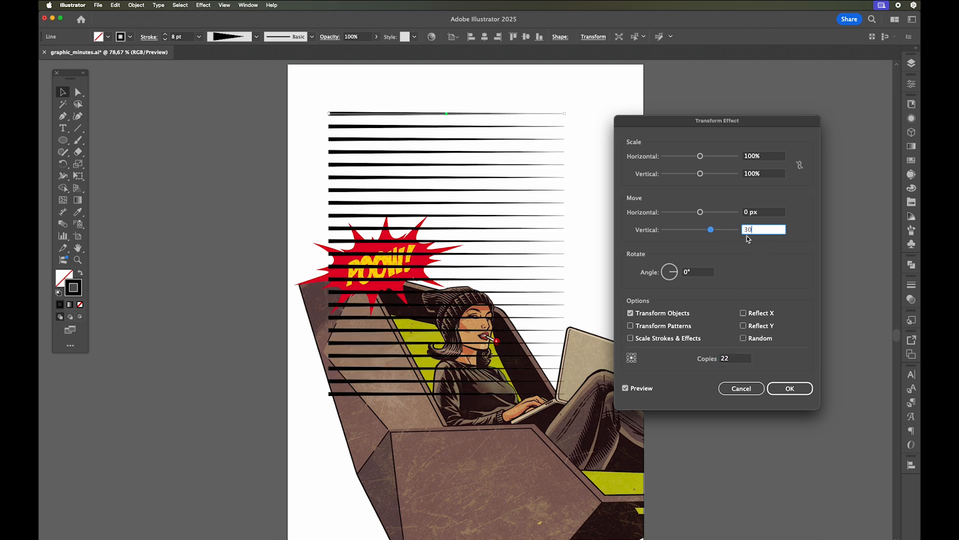
left_click(742, 361)
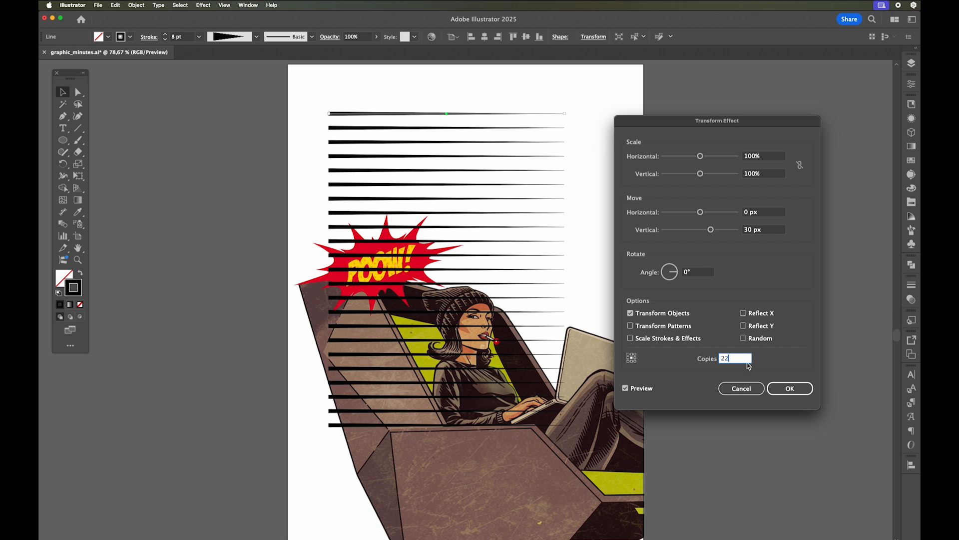
left_click(790, 389)
- Move the stack of tapered lines off the artboard onto the empty canvas to its right
left_click(349, 115)
left_click_drag(348, 115, 705, 111)
left_click_drag(662, 149, 456, 122)
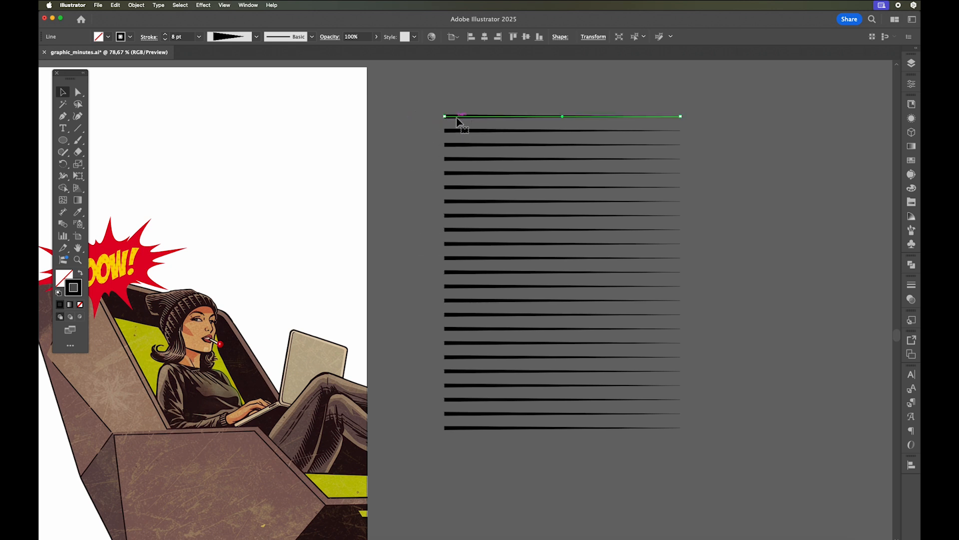
- Expand the appearance of the tapered line stack and ungroup it into separate lines
left_click(137, 5)
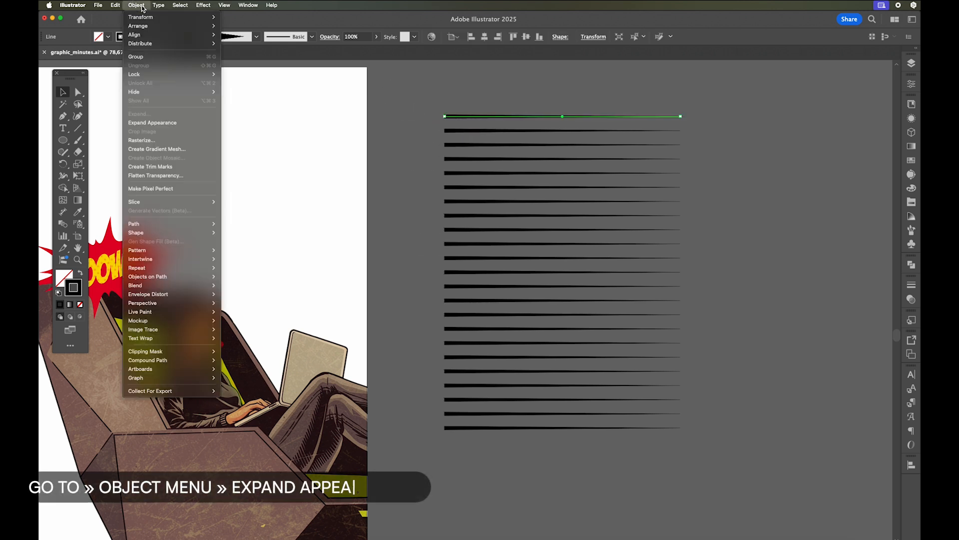
left_click(170, 123)
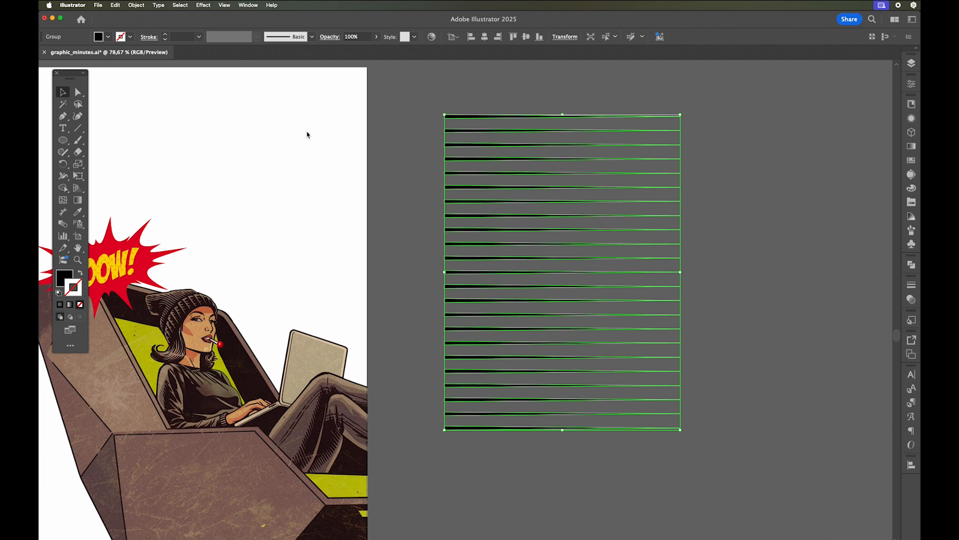
right_click(462, 117)
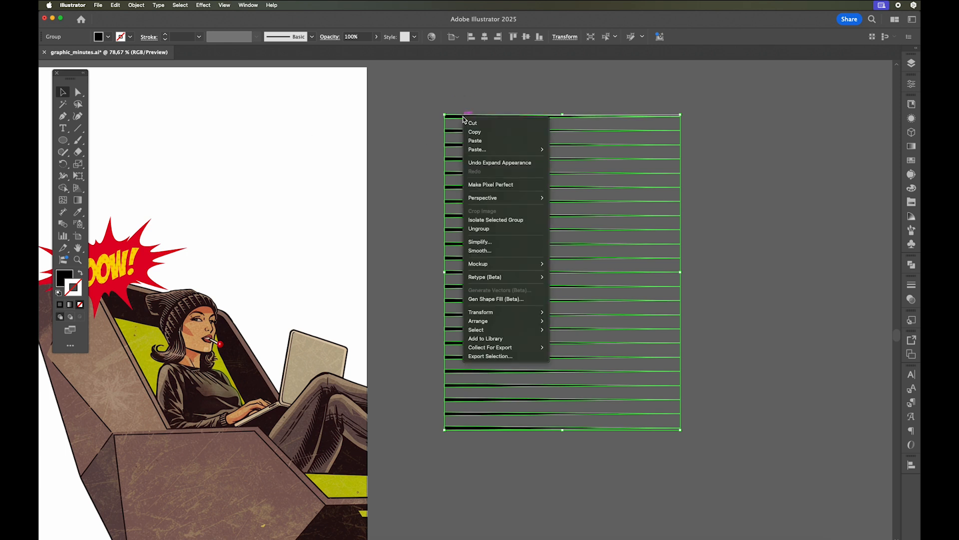
left_click(481, 220)
left_click(393, 151)
- Set up Transform Each on all the lines with 35% scale, −15 px vertical move, Reflect X, Reflect Y and Random
left_click_drag(440, 122, 593, 444)
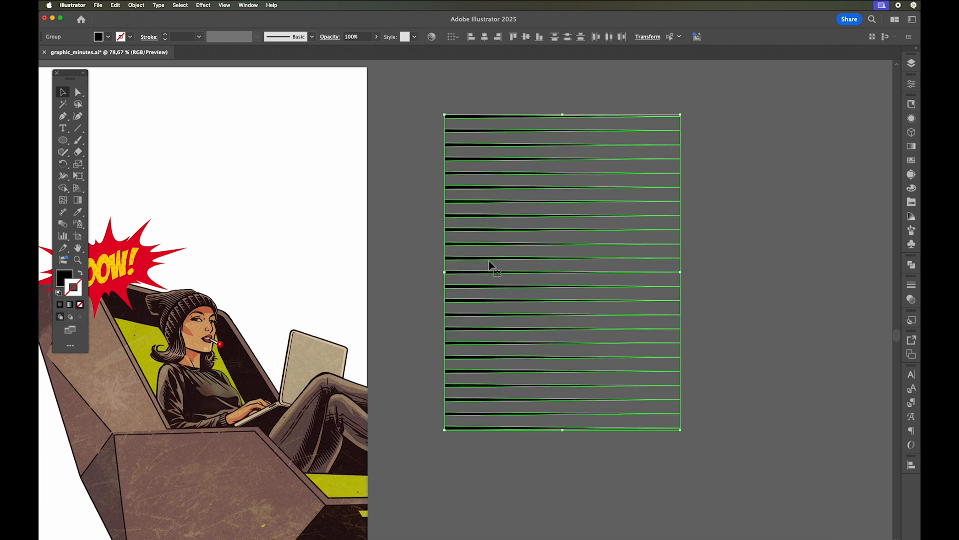
left_click(137, 5)
mouse_move(165, 17)
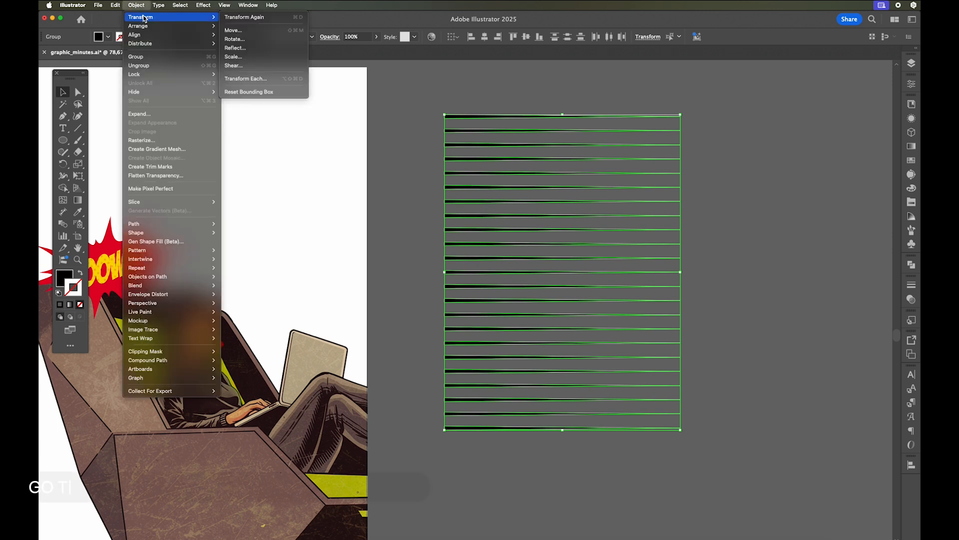
left_click(270, 80)
left_click_drag(652, 124, 224, 98)
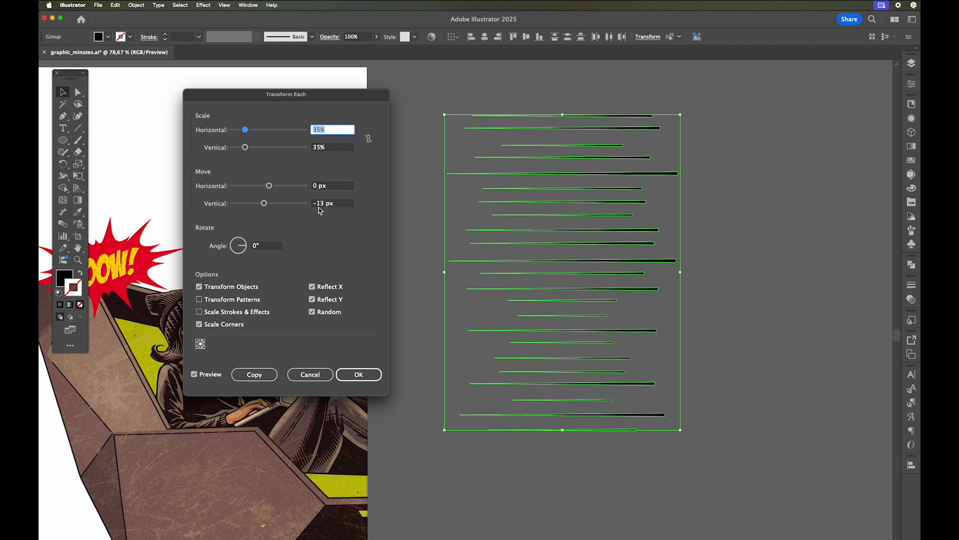
left_click_drag(265, 204, 264, 206)
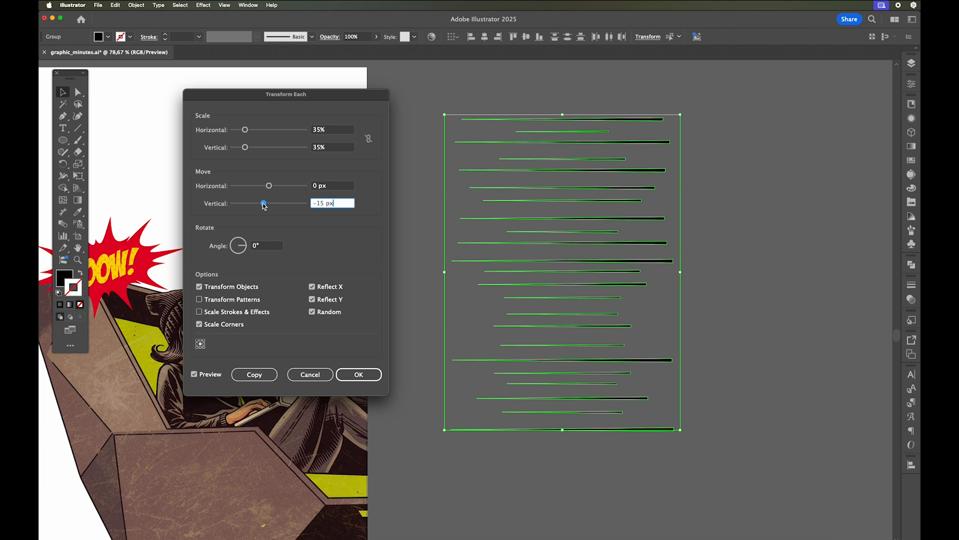
- Reshuffle the random variation, keep Transform Objects and Transform Patterns enabled, and apply Transform Each to the lines
left_click(200, 288)
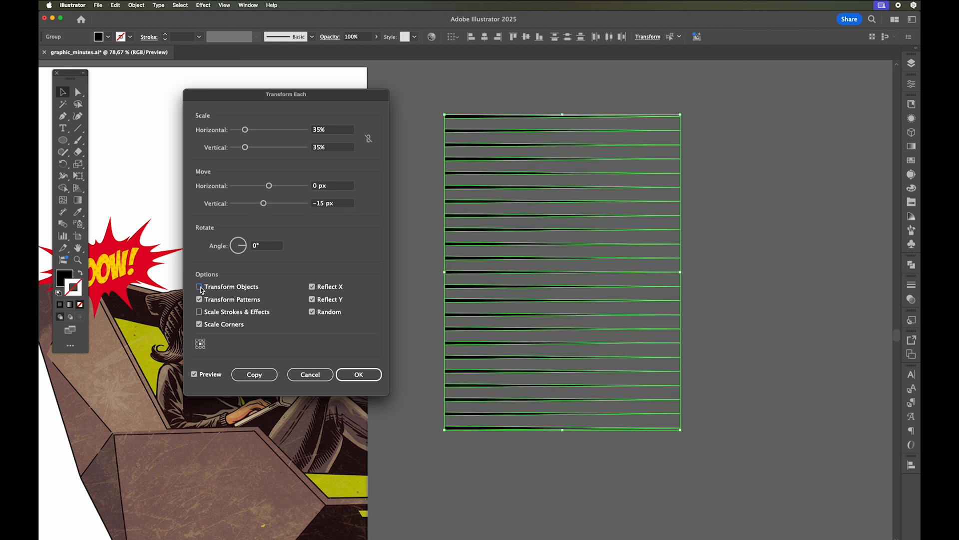
left_click(200, 287)
left_click(200, 299)
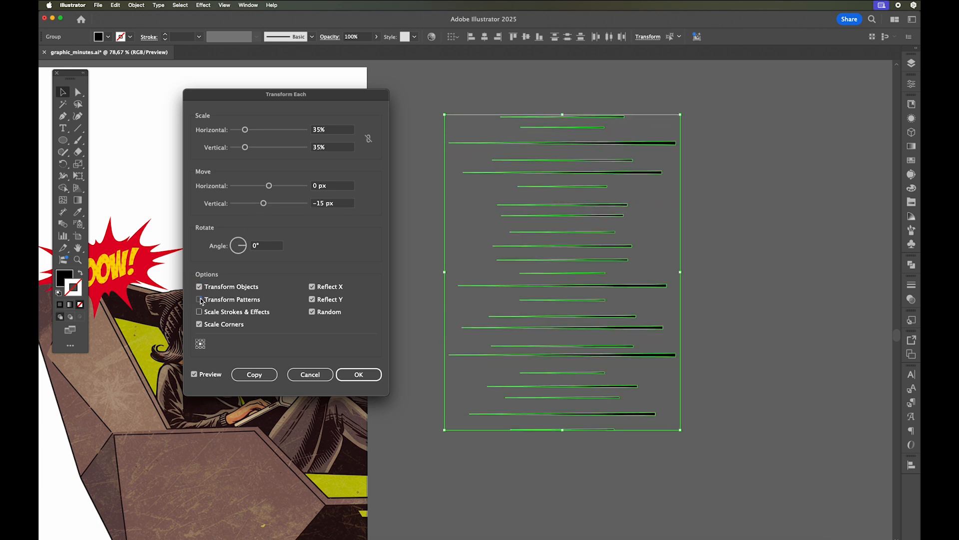
left_click(200, 288)
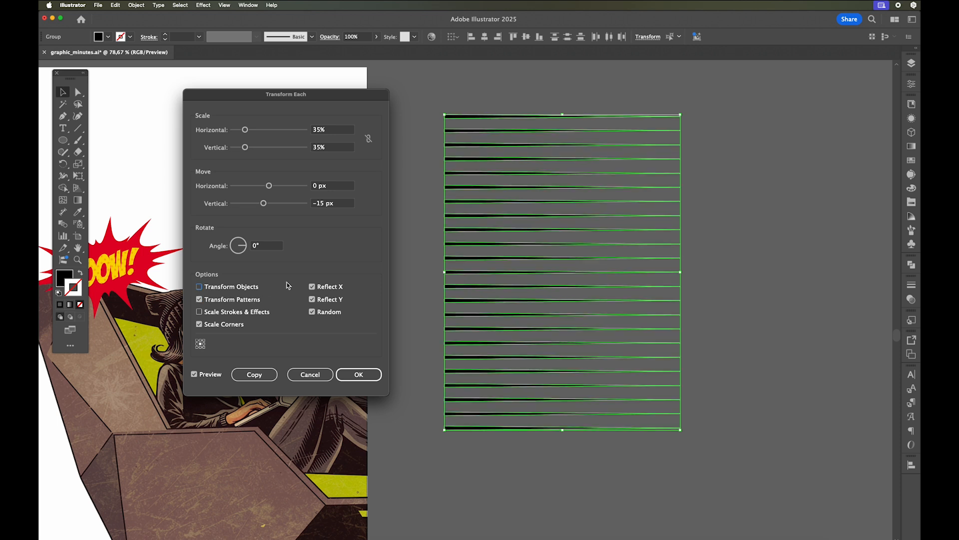
left_click(200, 287)
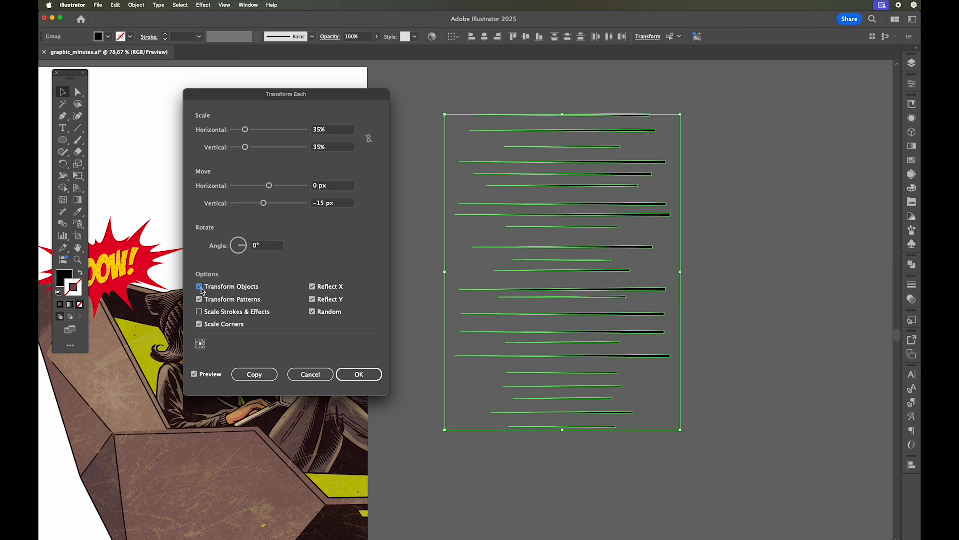
left_click(366, 375)
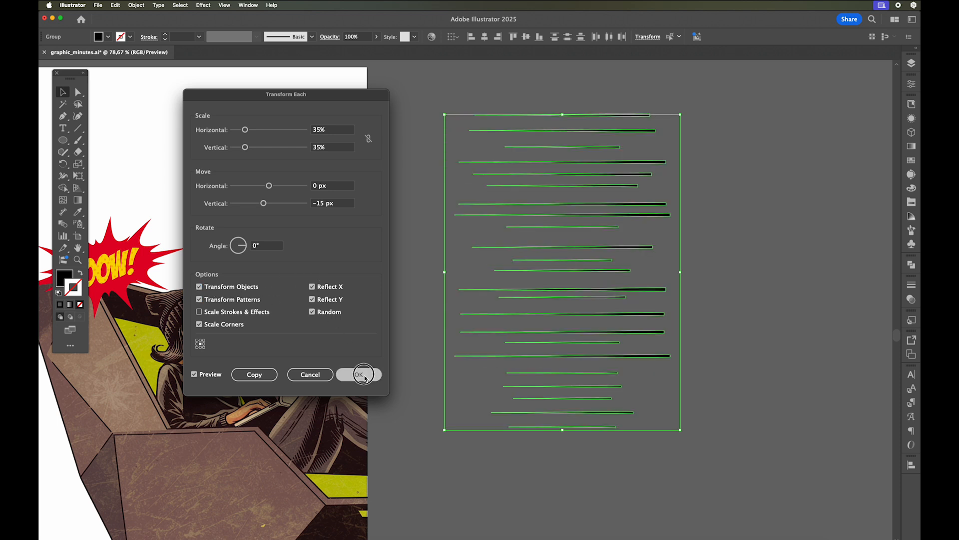
- Align the tapered lines at their thick ends and rotate them 90° counterclockwise so they hang vertically from one edge
left_click(444, 178)
left_click_drag(451, 126, 586, 434)
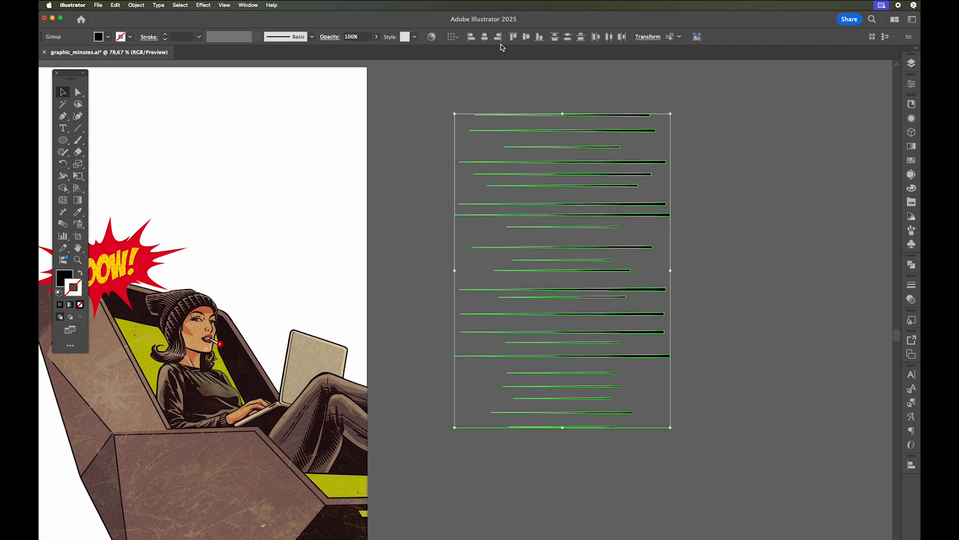
left_click_drag(675, 111, 446, 183)
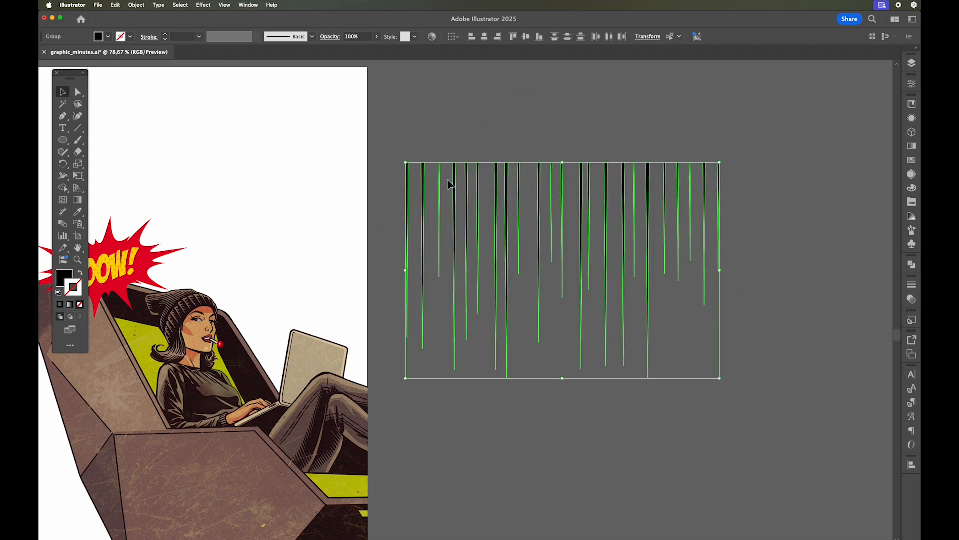
- Create a pattern brush from the vertical tapered lines, keeping the default 100% fixed scale, 0% spacing and Stretch to fit
left_click(912, 230)
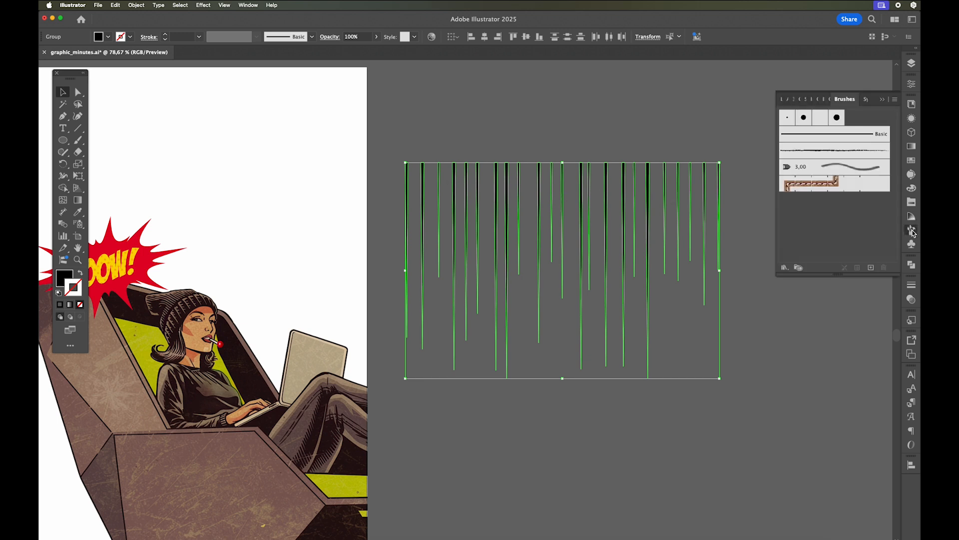
left_click(872, 268)
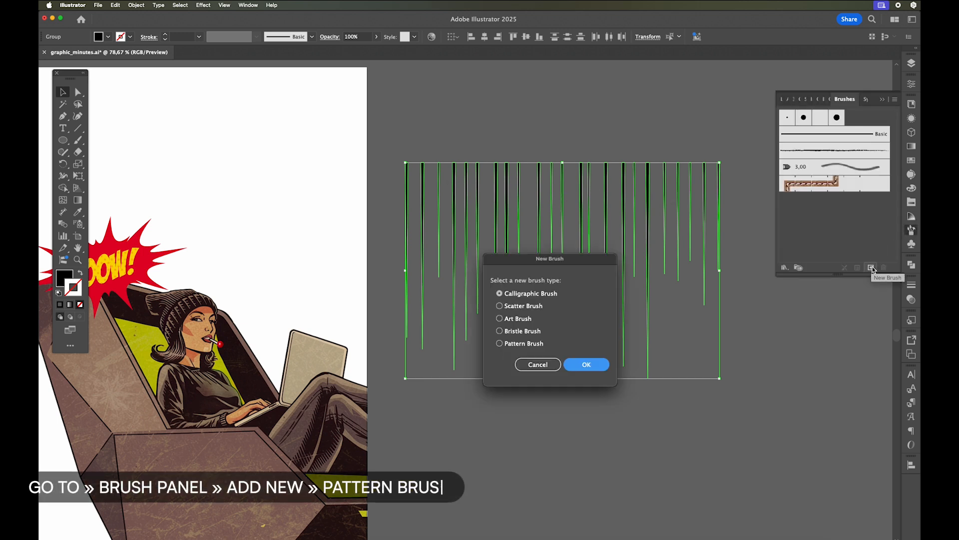
left_click(512, 345)
left_click(589, 365)
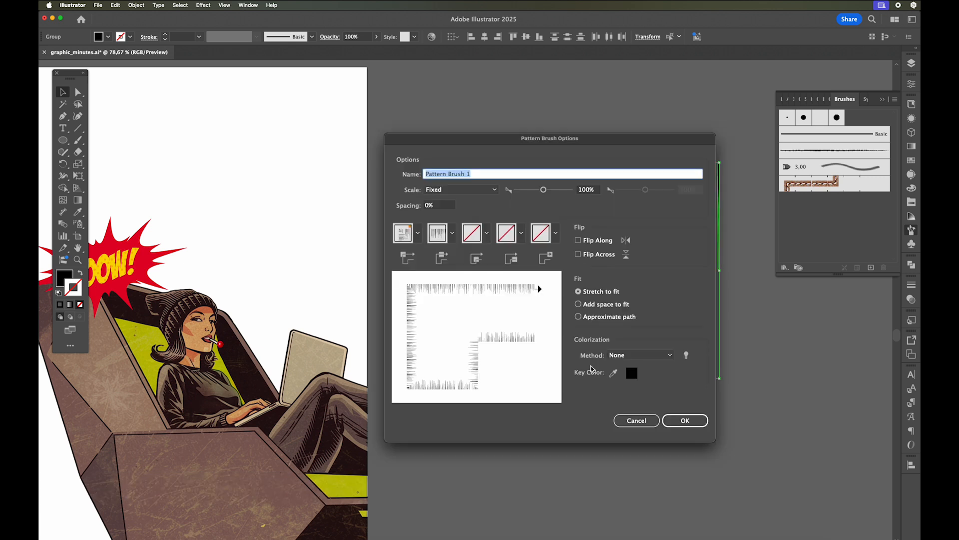
left_click(682, 419)
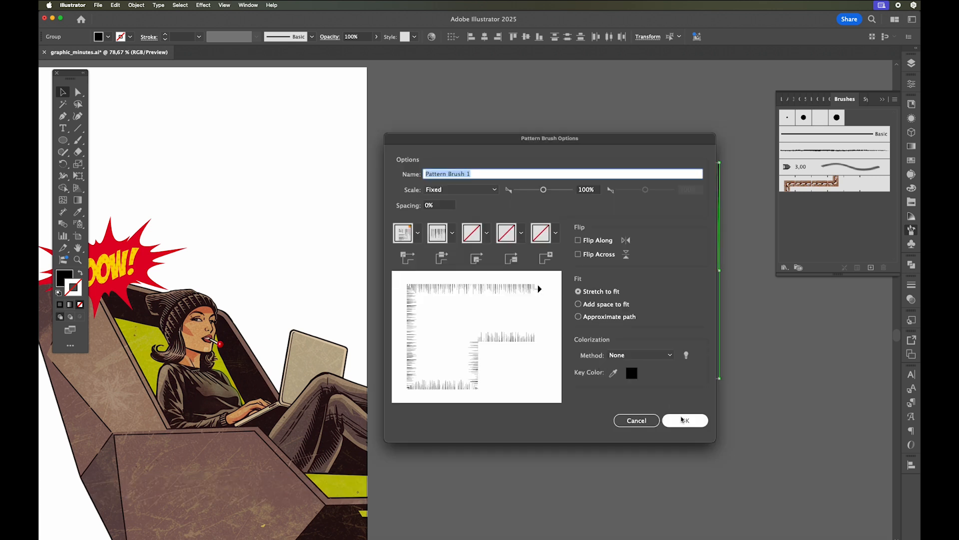
left_click(683, 421)
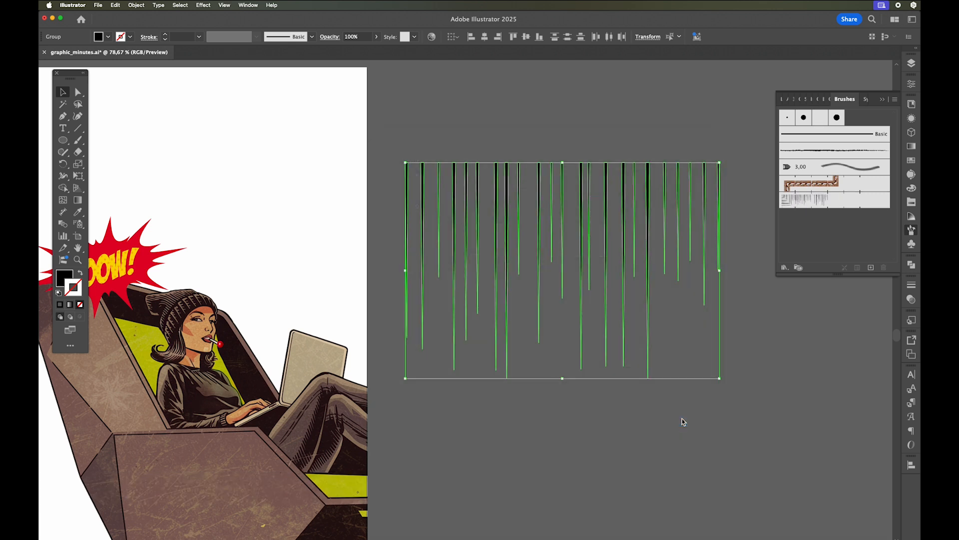
- Delete the original vertical tapered lines from the canvas beside the artboard
left_click(684, 422)
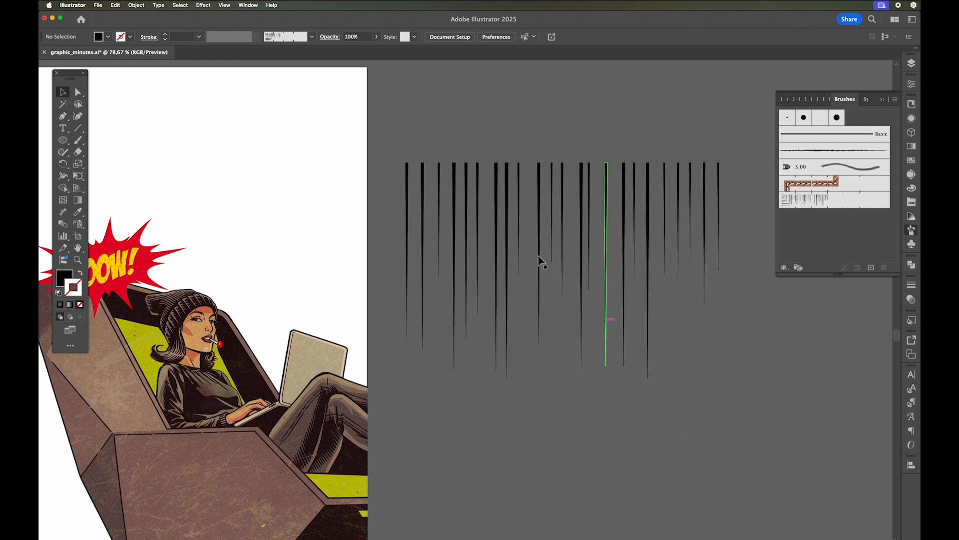
left_click(704, 305)
key("Delete")
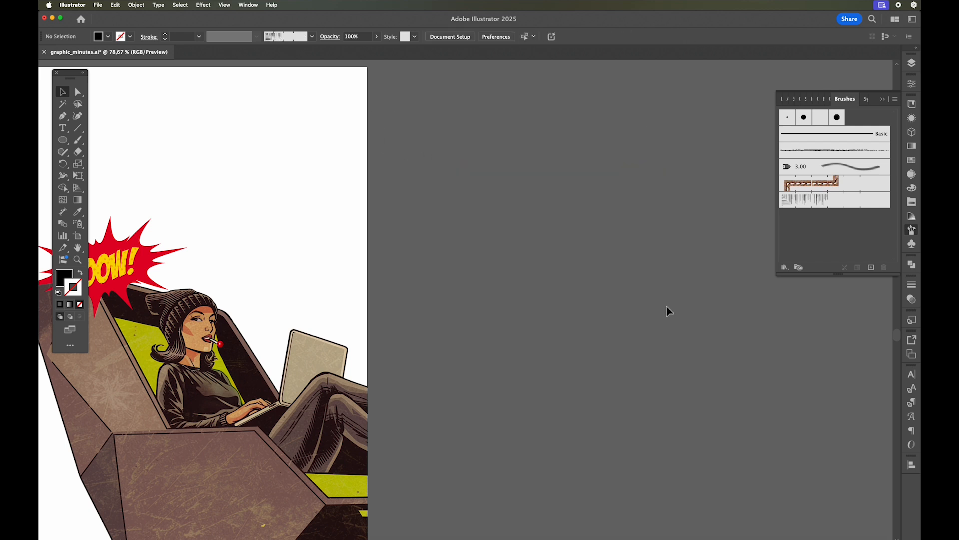
- Draw a circle about 662 px across over the woman with no fill and a black stroke, and apply the tapered-line pattern brush to it
scroll(306, 245, "left", 10)
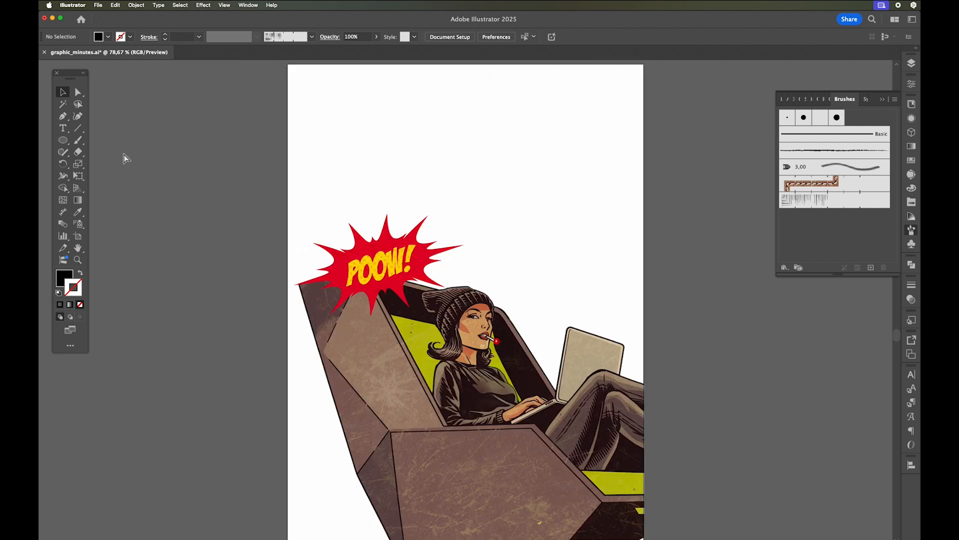
left_click(63, 140)
left_click_drag(318, 141, 631, 397)
left_click(80, 275)
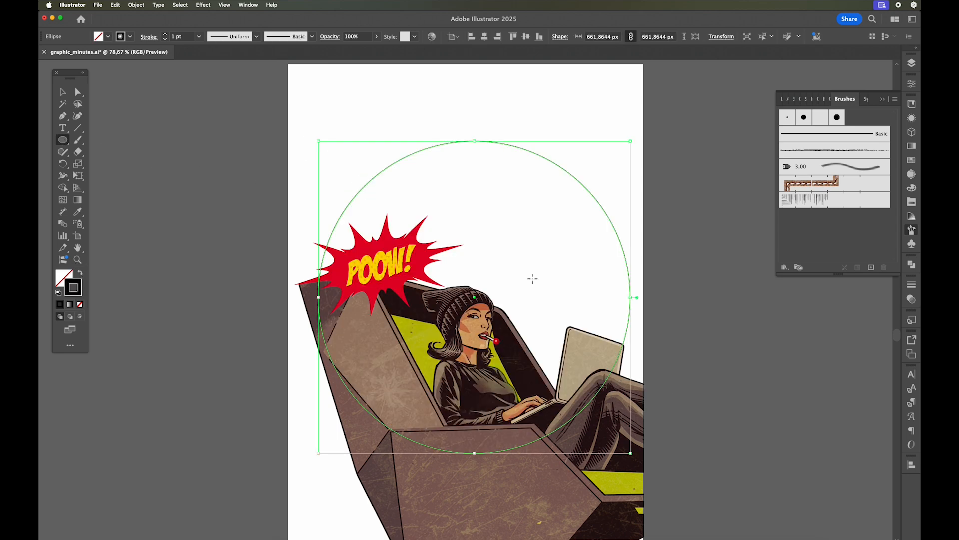
left_click(798, 201)
key("v")
key("super+minus")
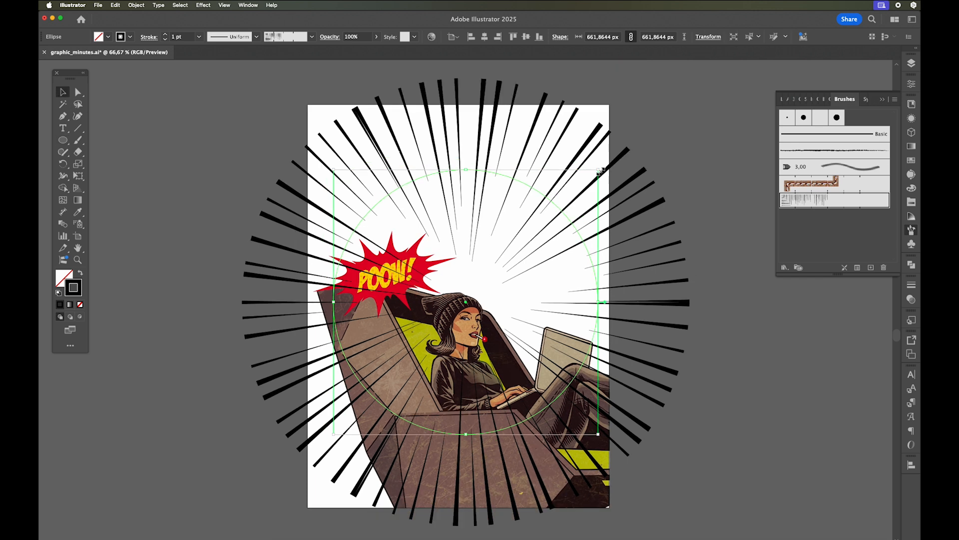
- Enlarge the line circle proportionally to about 1008 px across so its lines surround the artboard, and deselect it
left_click_drag(599, 170, 669, 100)
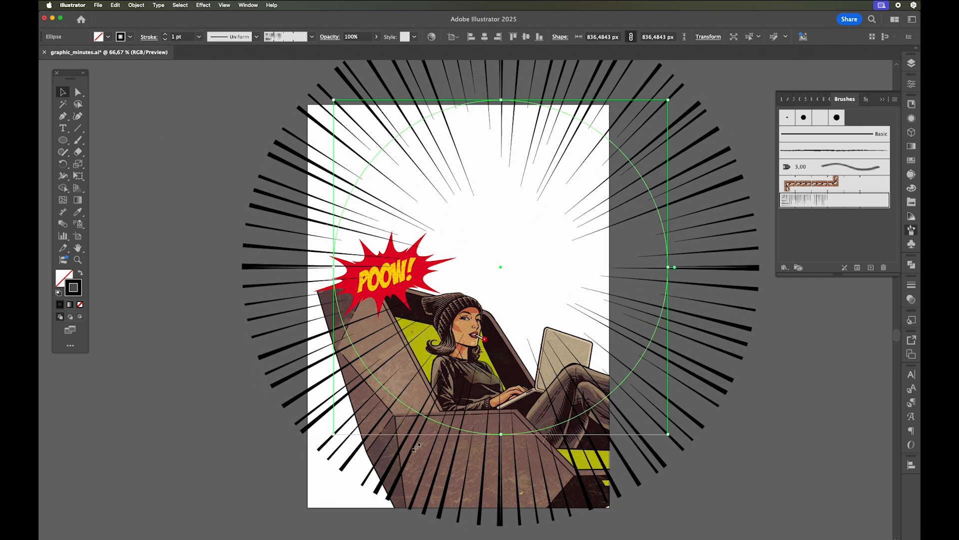
left_click_drag(334, 434, 205, 504)
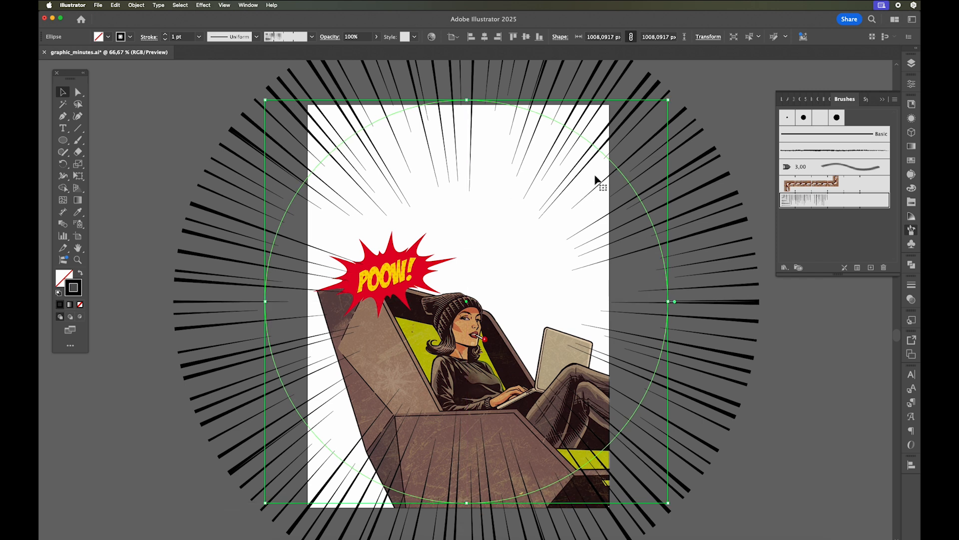
left_click(650, 133)
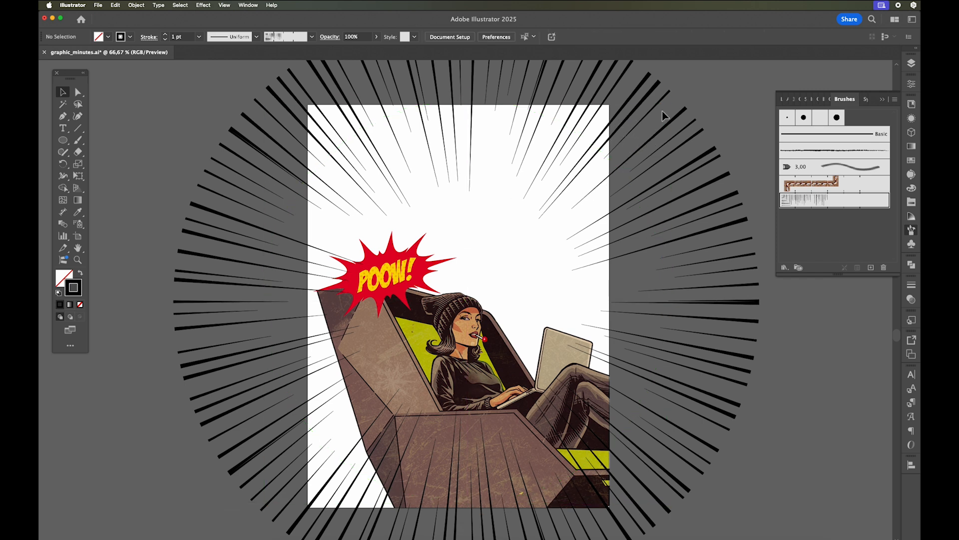
- Cut the line circle, add a layer named "speed line" between woman and Layer 1, and paste the circle in place there
left_click(672, 120)
key("super+x")
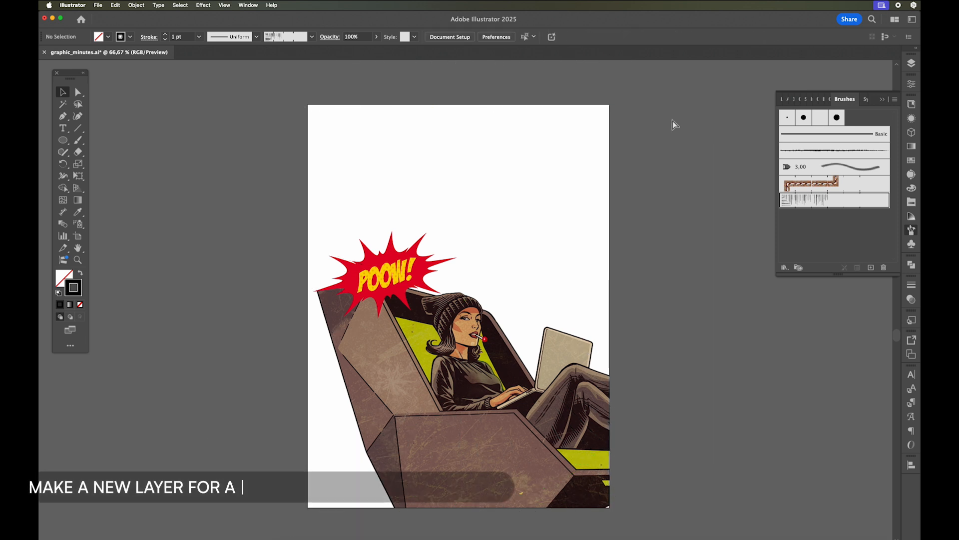
left_click(911, 63)
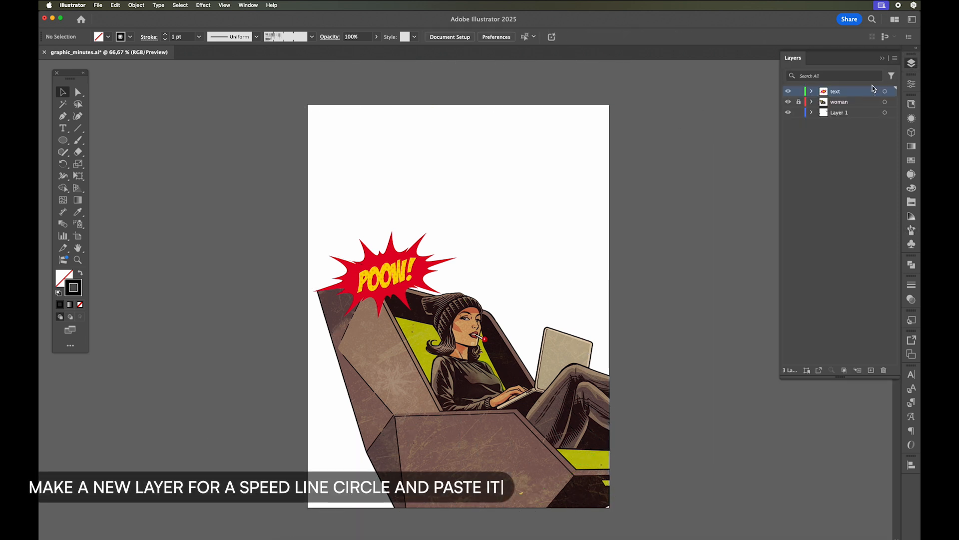
left_click(854, 114)
left_click(872, 371)
double_click(842, 113)
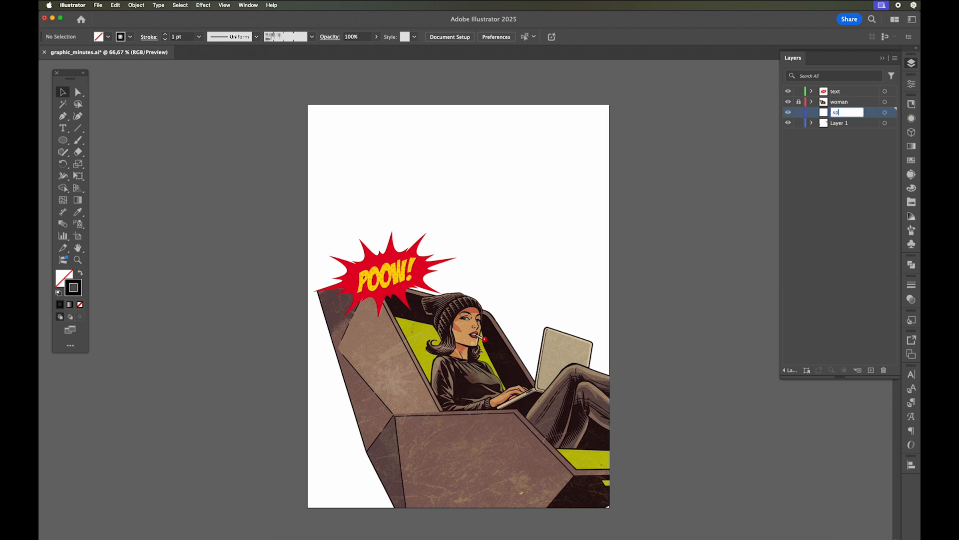
key("Return")
key("super+v")
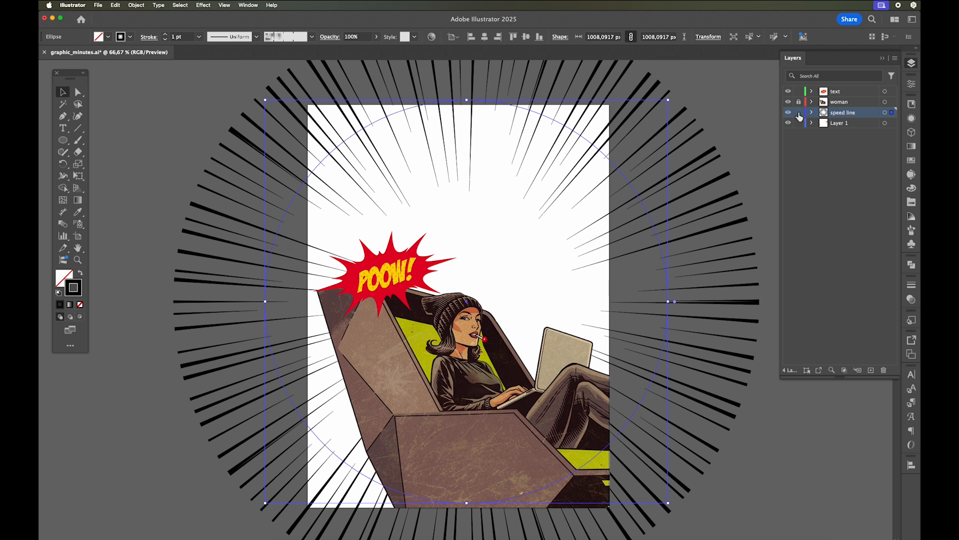
- Lock the speed line layer
left_click(799, 113)
left_click(882, 59)
scroll(814, 254, "up", 2)
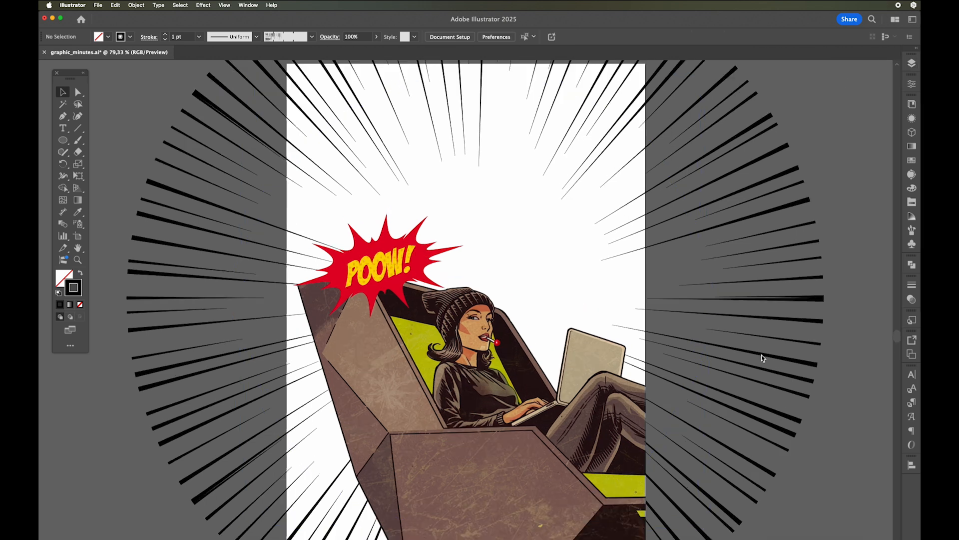
- With the speed line layer unlocked, draw a rectangle covering the whole artboard on it, filled black with no stroke
left_click(912, 63)
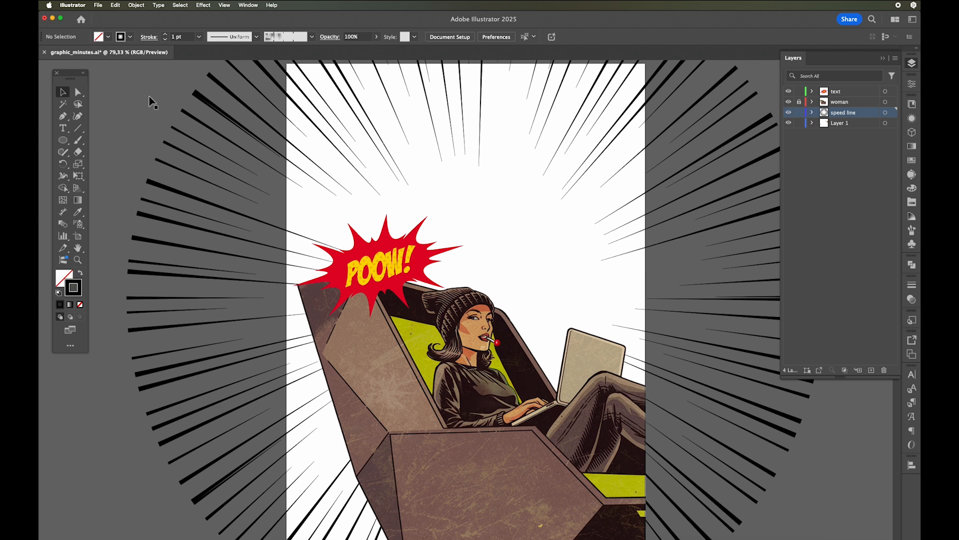
left_click_drag(63, 140, 100, 139)
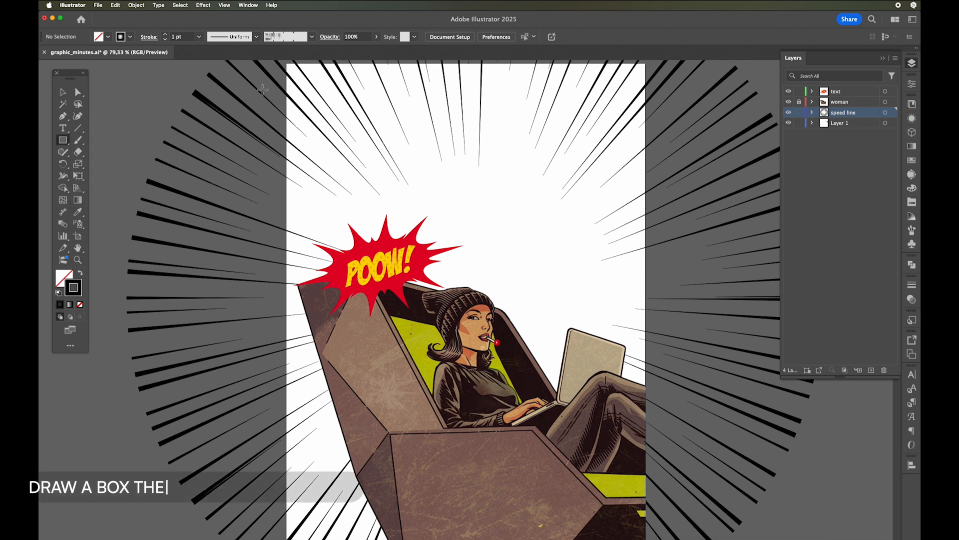
left_click_drag(287, 64, 645, 467)
key("v")
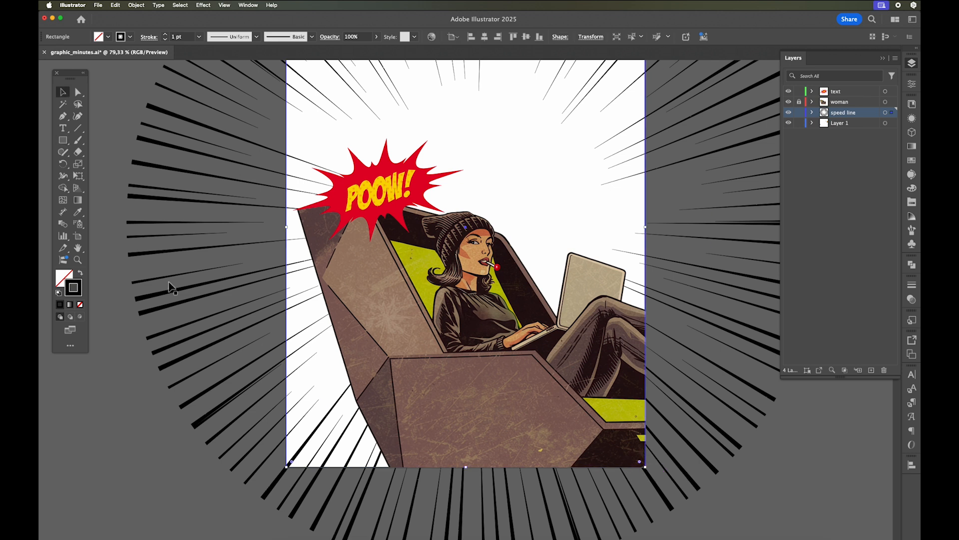
left_click(80, 273)
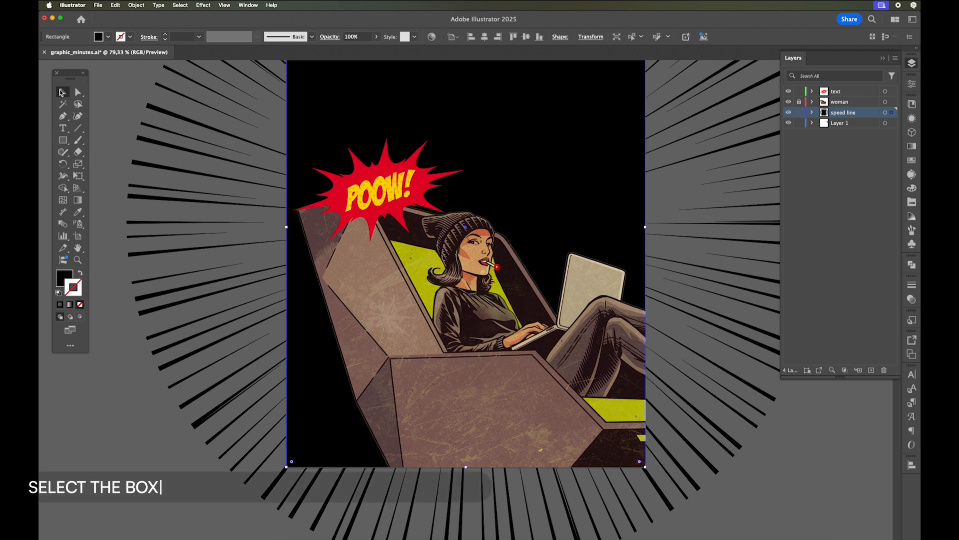
- Select the black rectangle together with the line circle and make a clipping mask that trims the lines to the artboard
left_click(121, 105)
left_click(303, 131)
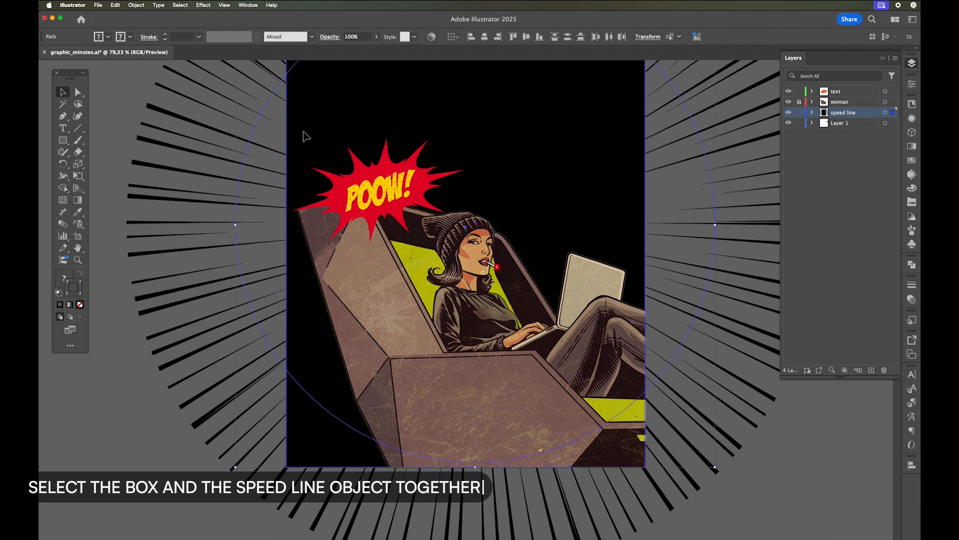
left_click(117, 100)
left_click(256, 142)
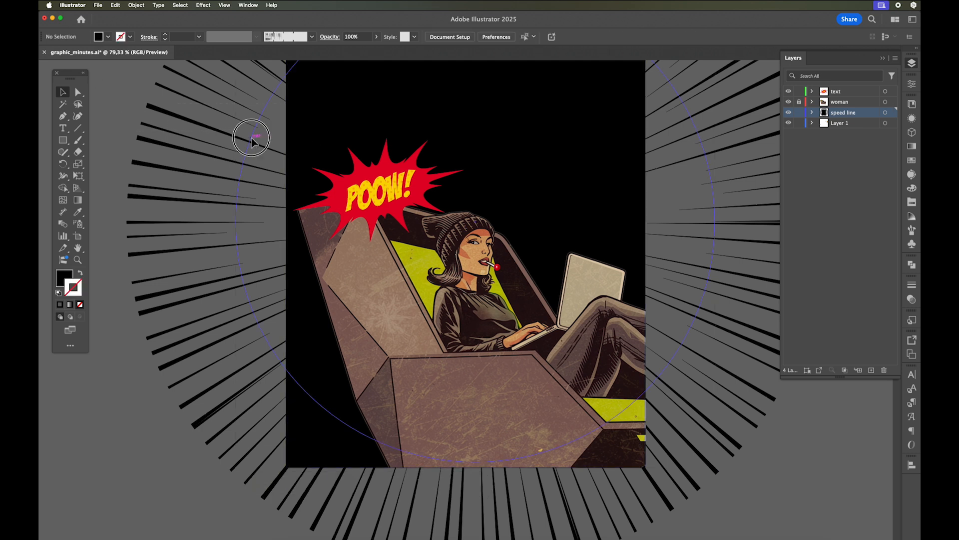
left_click(293, 136, "shift")
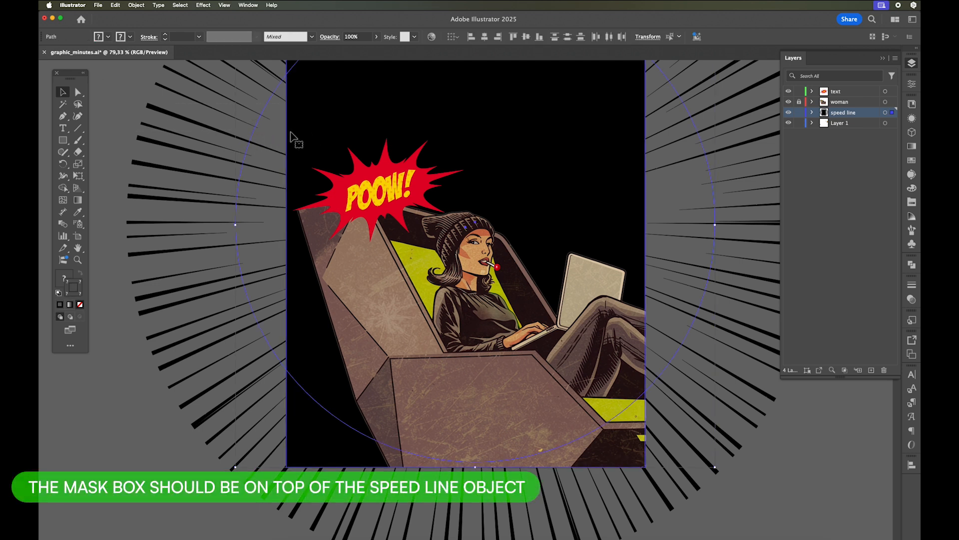
right_click(291, 134)
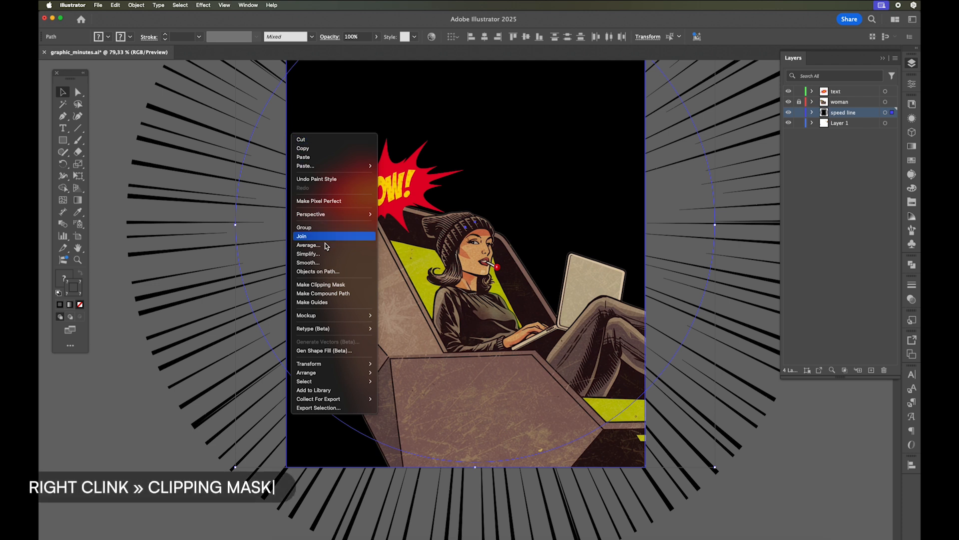
left_click(351, 284)
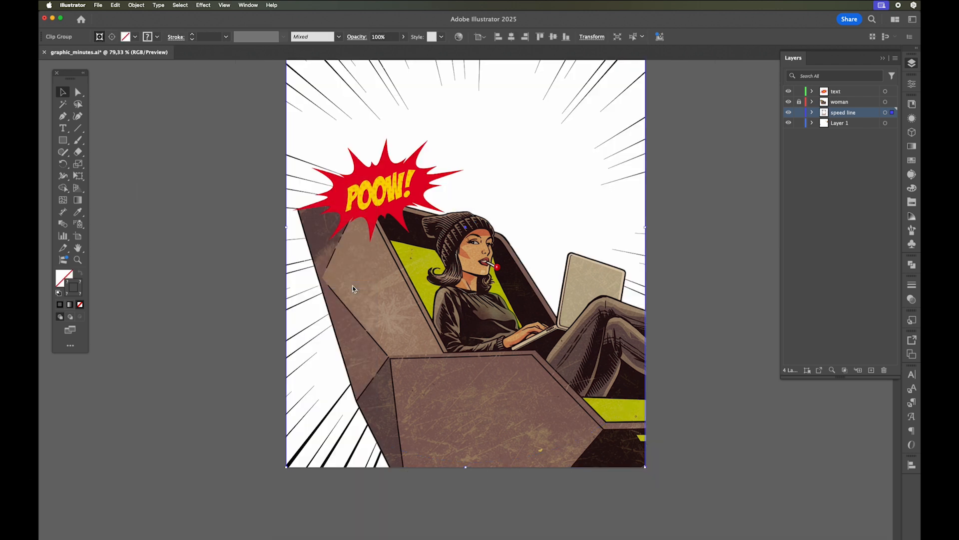
- Deselect the clipped speed lines and lock their layer
left_click(181, 207)
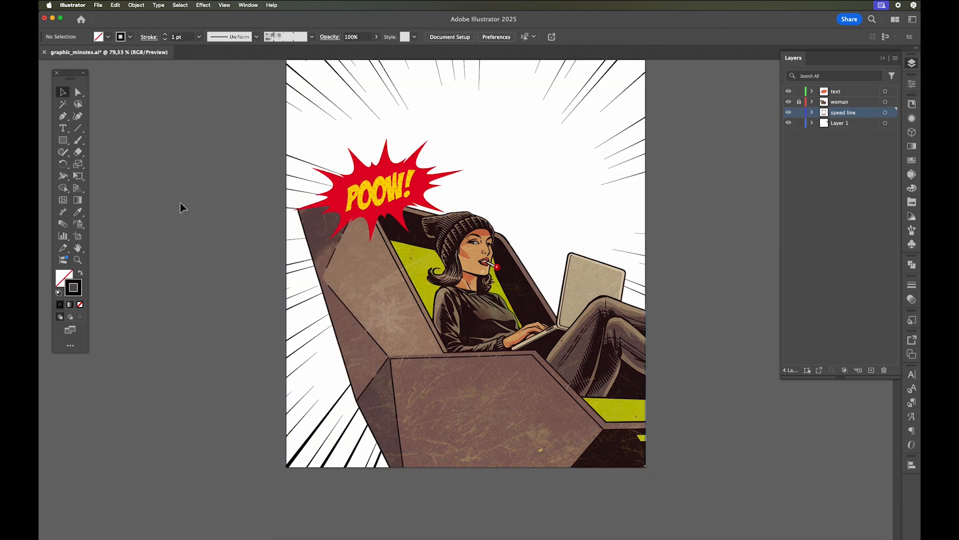
left_click(800, 112)
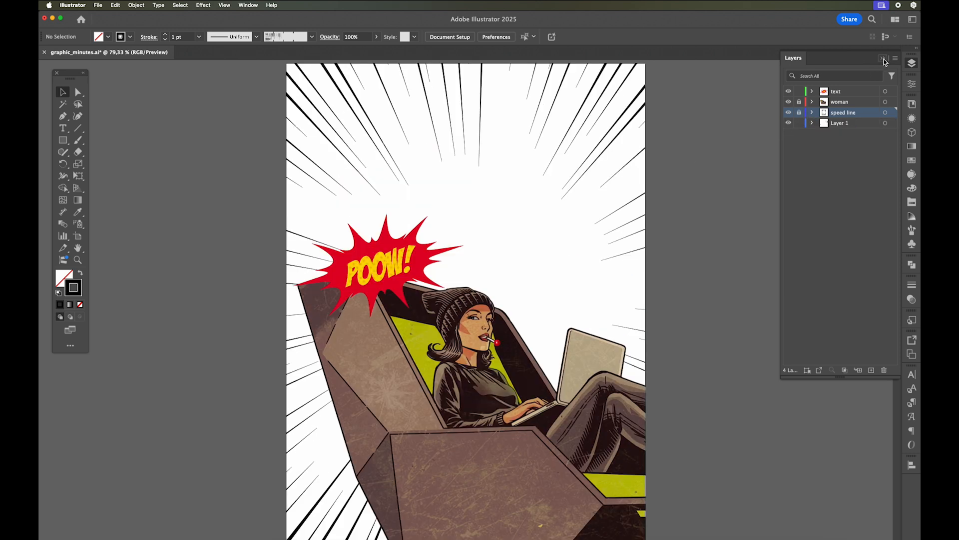
left_click(884, 59)
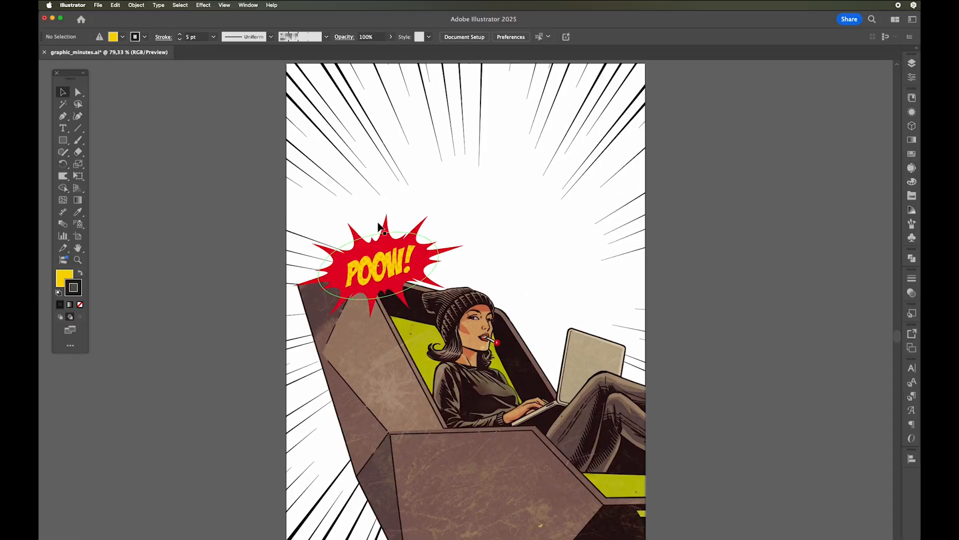
- Add a new layer at the top of the stack, above the text layer, and name it "he"
left_click(912, 63)
left_click(872, 370)
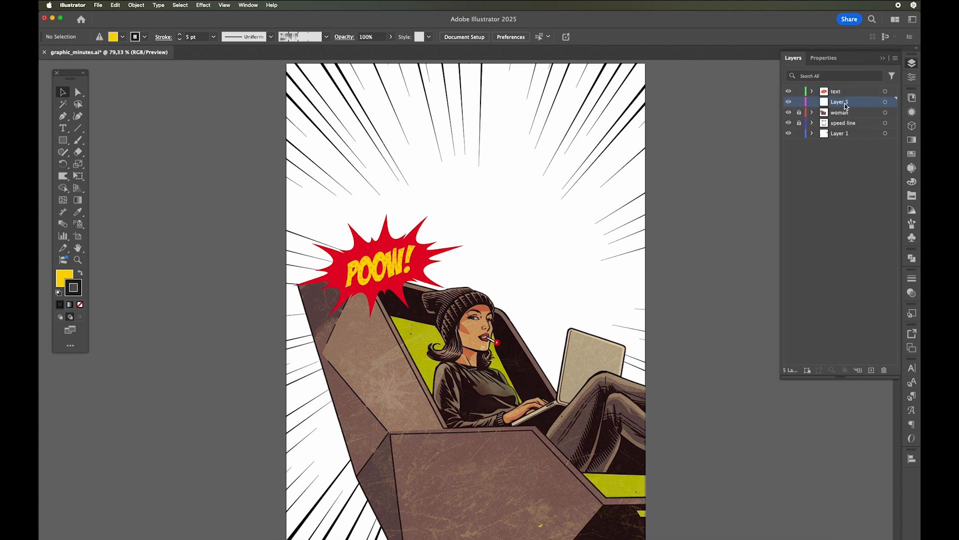
double_click(844, 92)
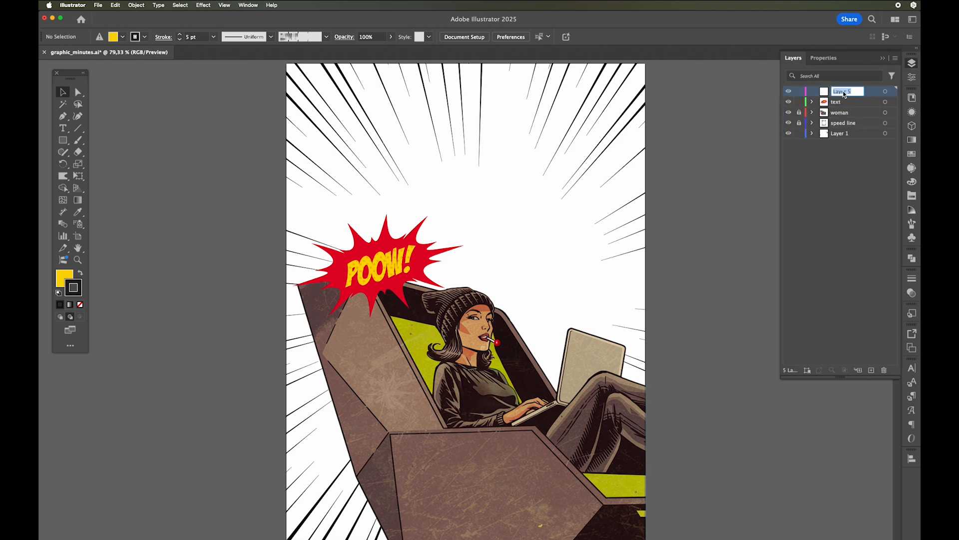
type("header")
key("Return")
left_click(892, 59)
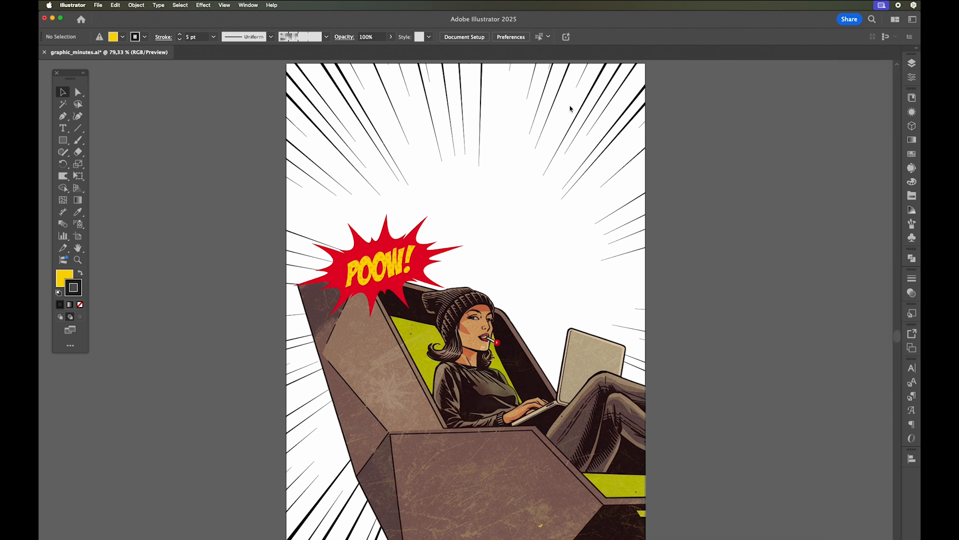
- Add the text "DESIGNER" across the upper part of the artboard
left_click(65, 129)
left_click(300, 143)
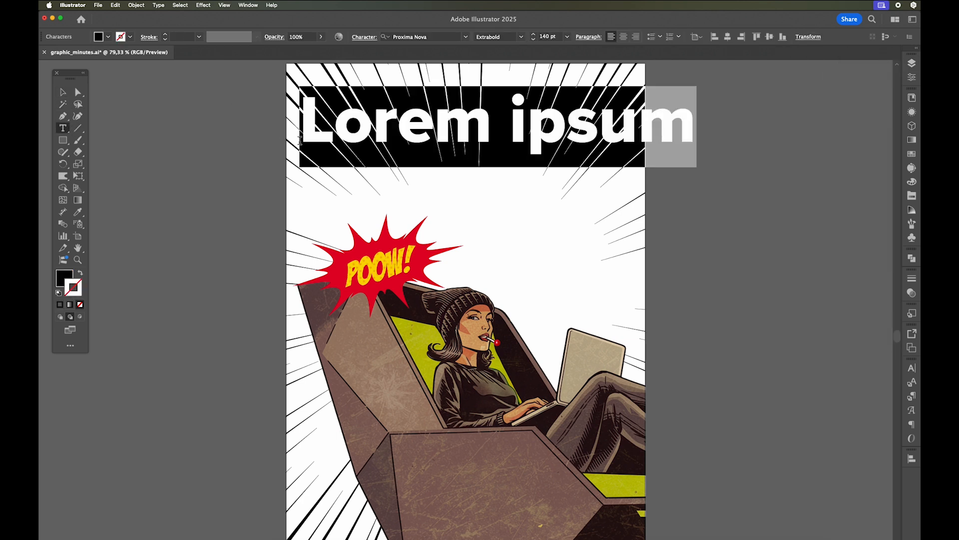
type("DESIGN")
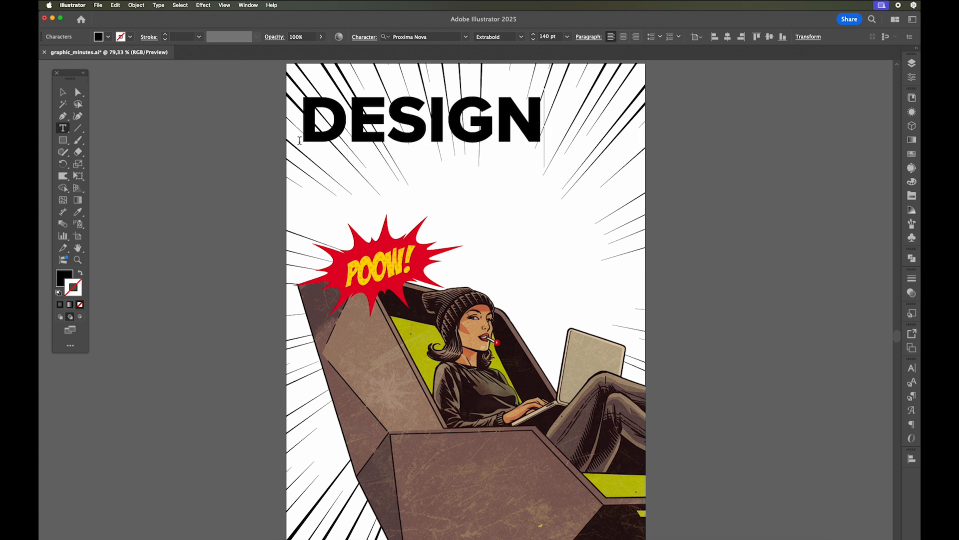
type("ER")
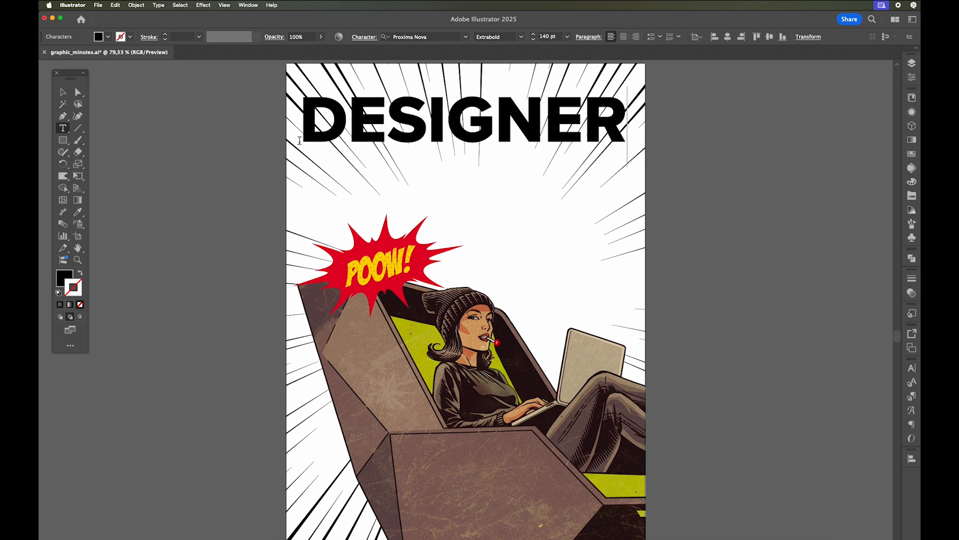
- Enlarge the initial D of the title to 165 pt, and move the whole title slightly down the artboard
left_click_drag(345, 123, 295, 125)
left_click(534, 34)
left_click(534, 34)
left_click(534, 35)
key("Escape")
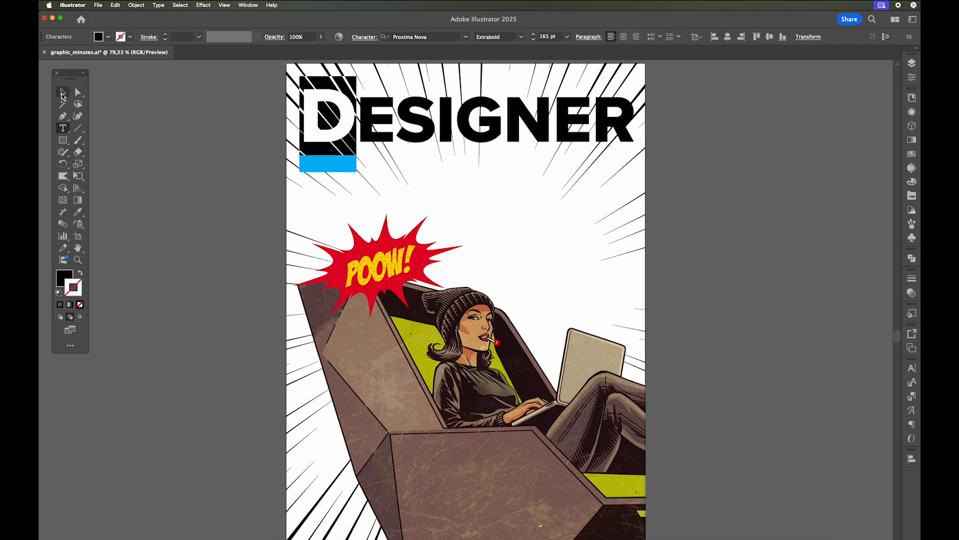
left_click_drag(427, 131, 427, 169)
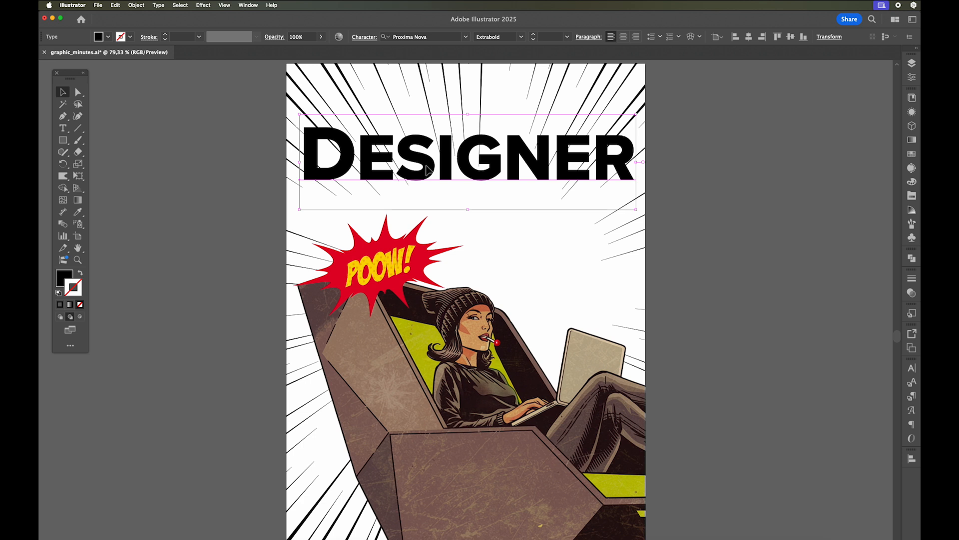
- Apply a horizontal Arch warp effect with a 15% bend to the DESIGNER title
left_click(912, 112)
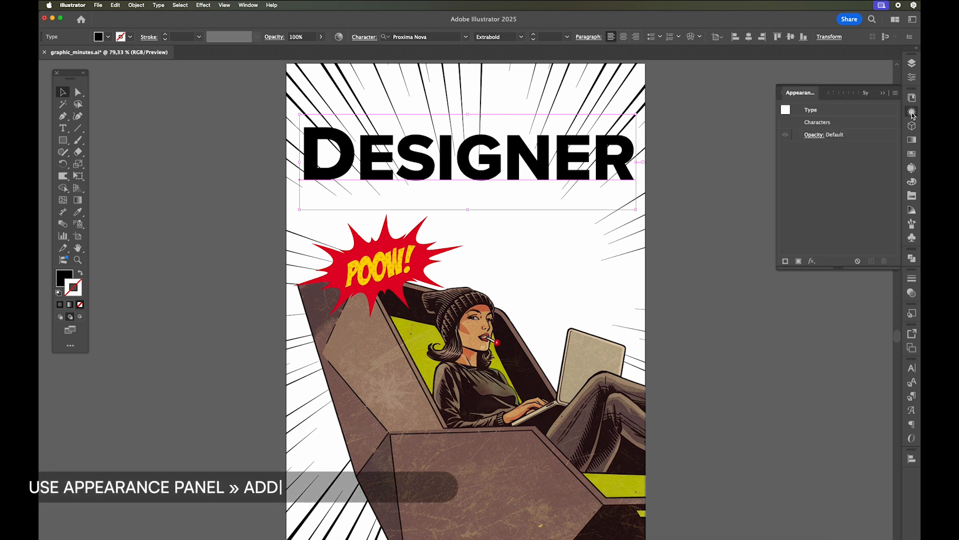
left_click(812, 262)
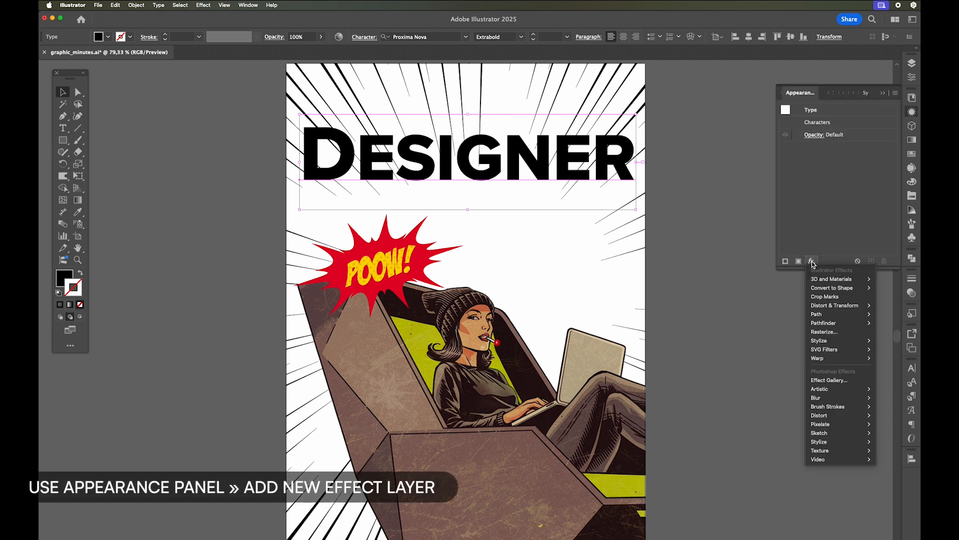
mouse_move(818, 358)
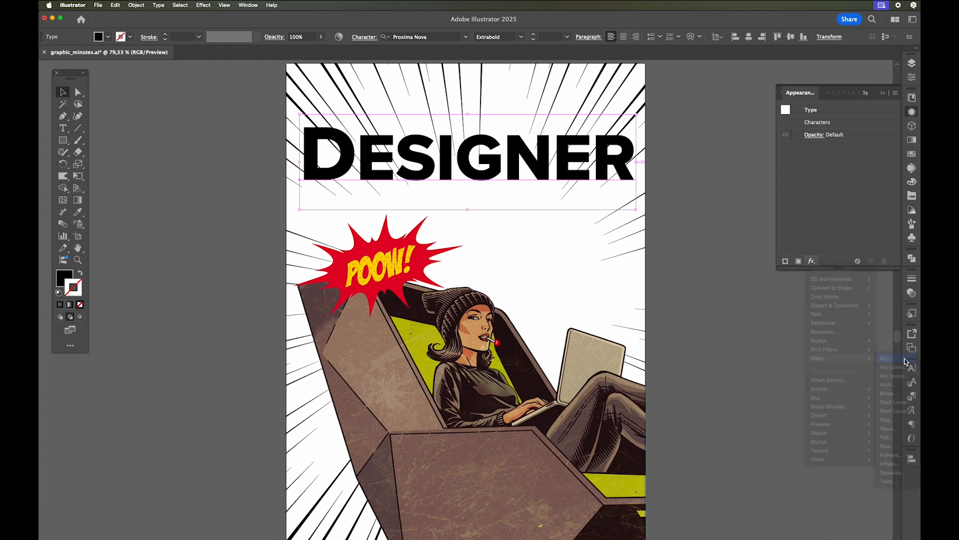
left_click(887, 357)
left_click(683, 268)
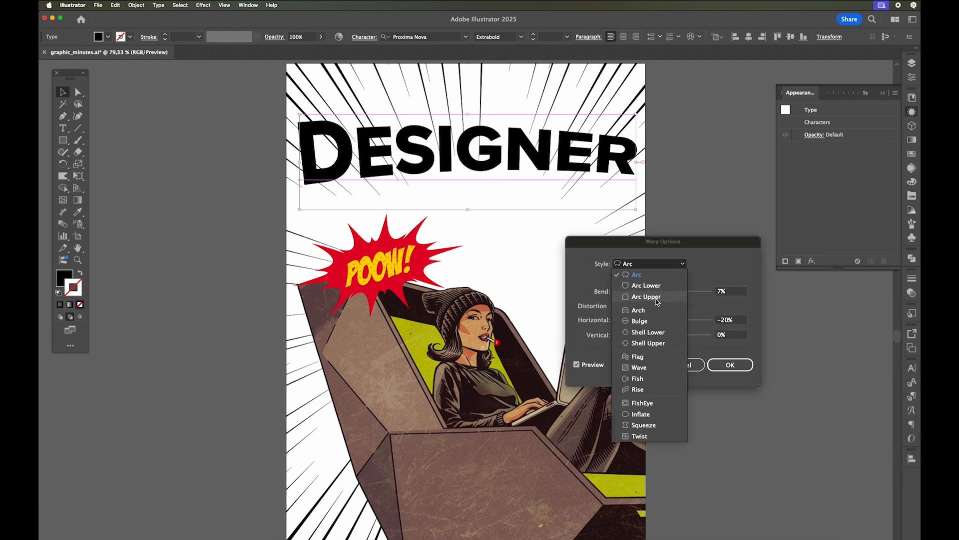
left_click(650, 312)
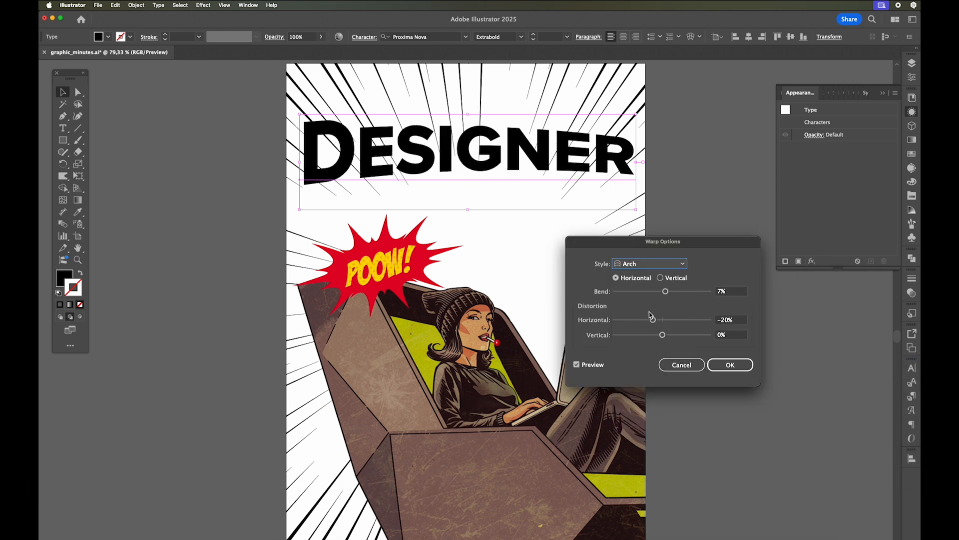
left_click_drag(666, 292, 672, 296)
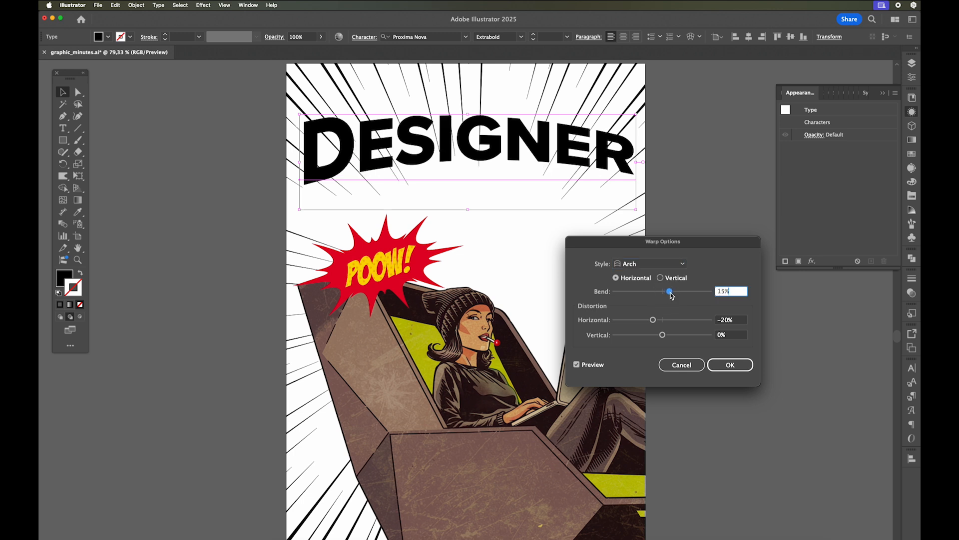
left_click(732, 363)
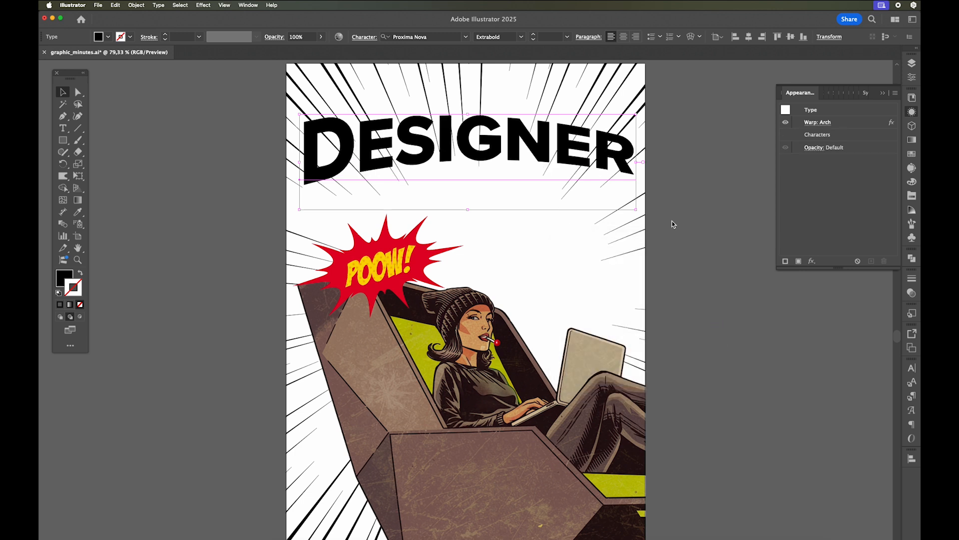
- Apply a 3D Extrude & Bevel effect to the title and rotate it so the word slopes down to the right
left_click(812, 261)
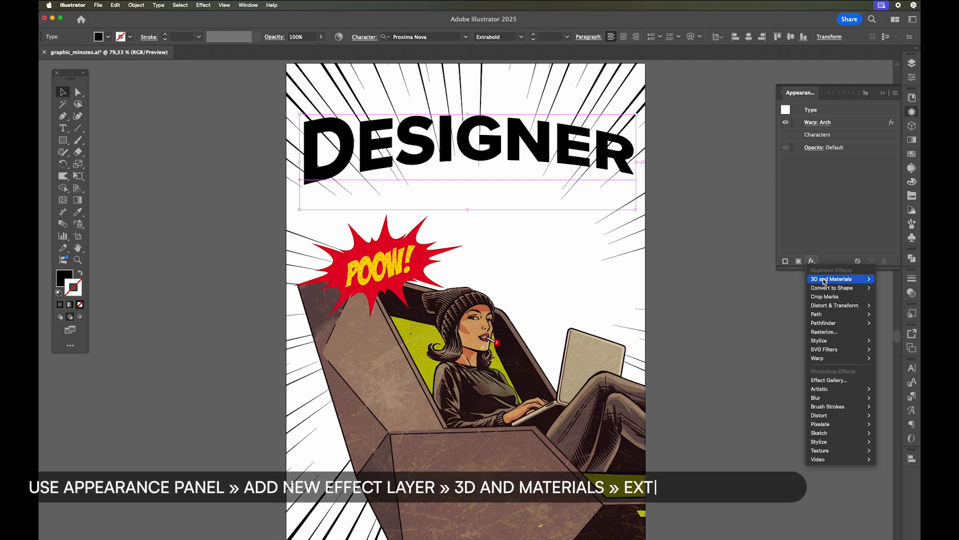
mouse_move(843, 280)
left_click(898, 279)
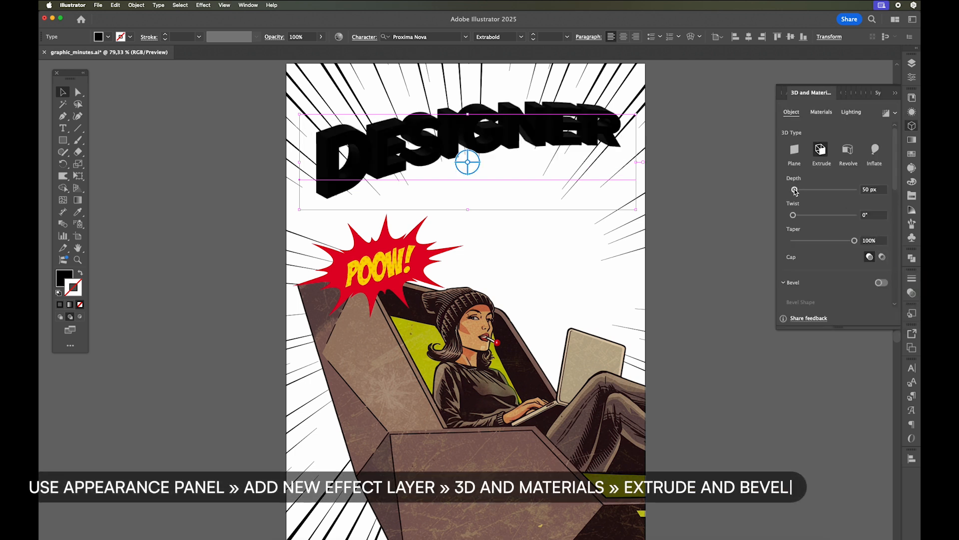
mouse_move(475, 154)
left_mouse_down()
mouse_move(476, 170)
mouse_move(468, 152)
left_mouse_up()
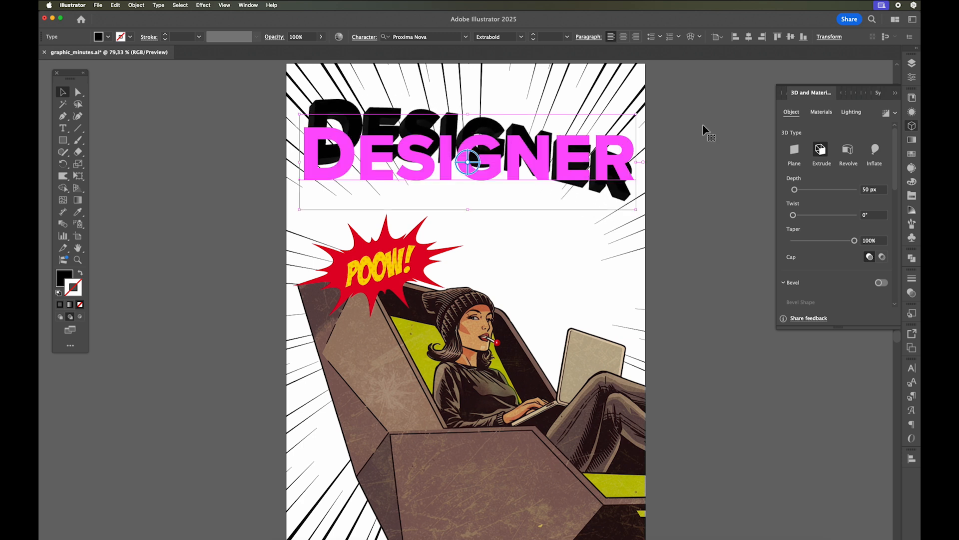
- Add a new fill and a new stroke to the title's appearance, and place the fill above the stroke
left_click(912, 114)
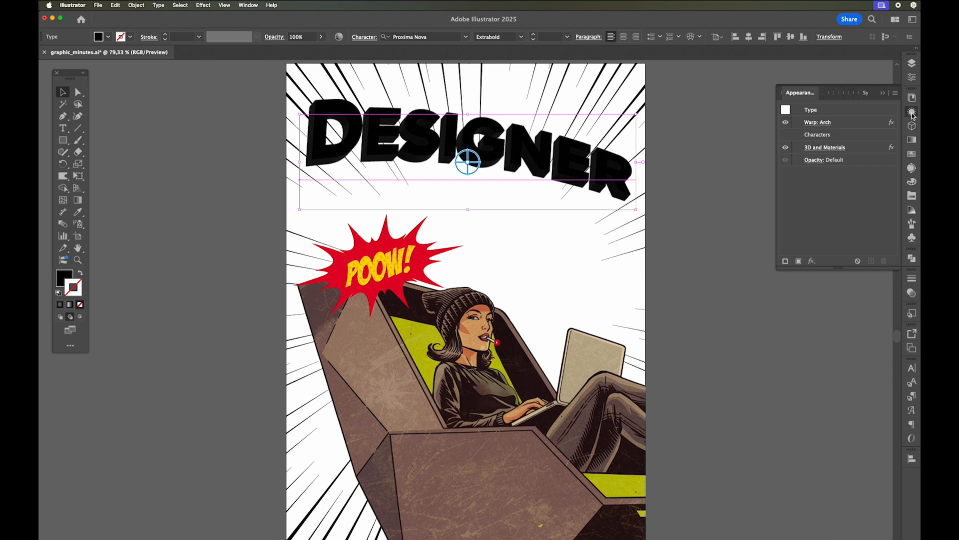
left_click(799, 261)
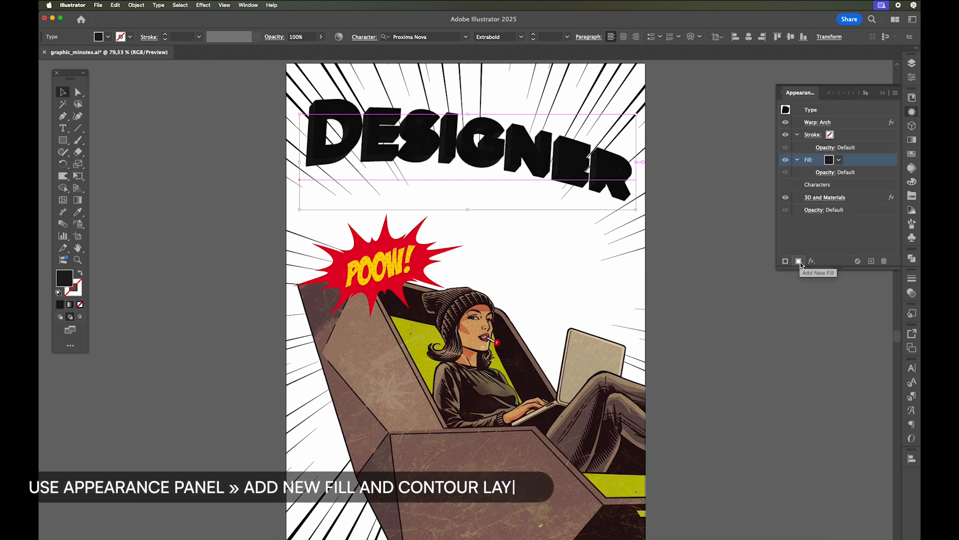
left_click(792, 260)
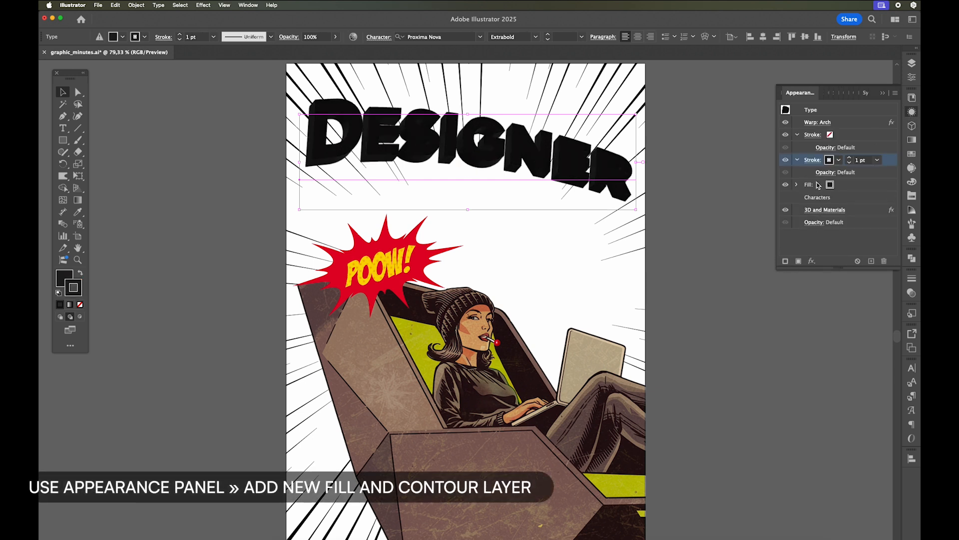
left_click(819, 185)
left_click_drag(850, 184, 853, 158)
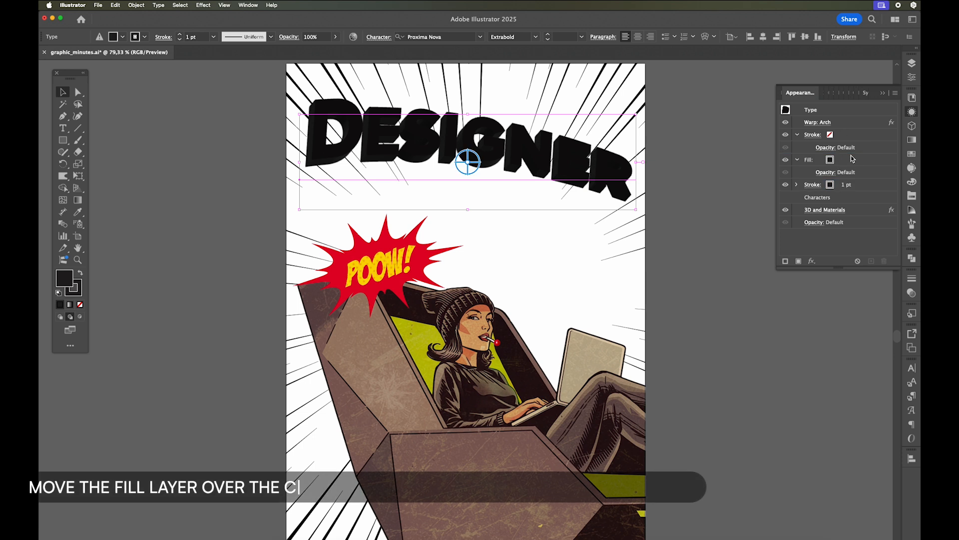
- Color the title's new fill yellow
left_click(829, 159)
left_click(839, 159)
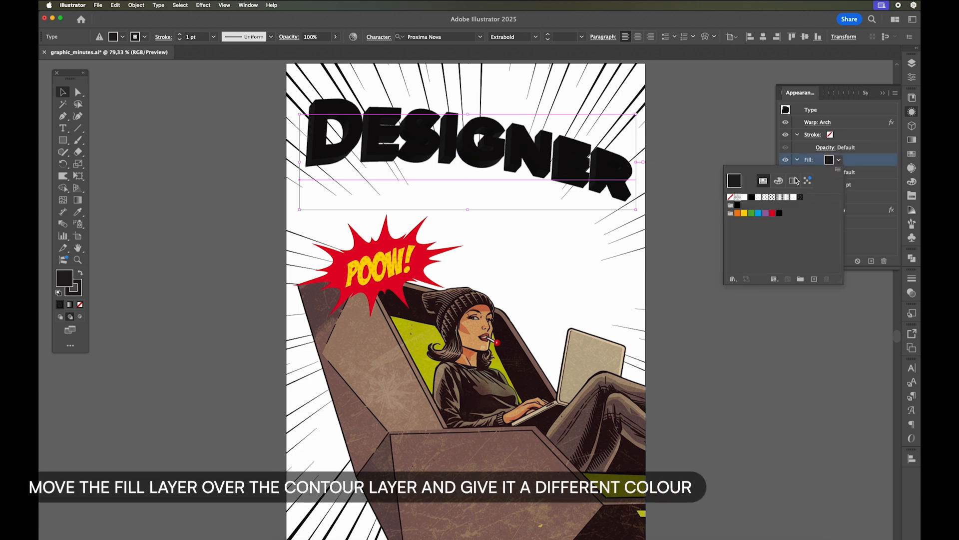
left_click(745, 213)
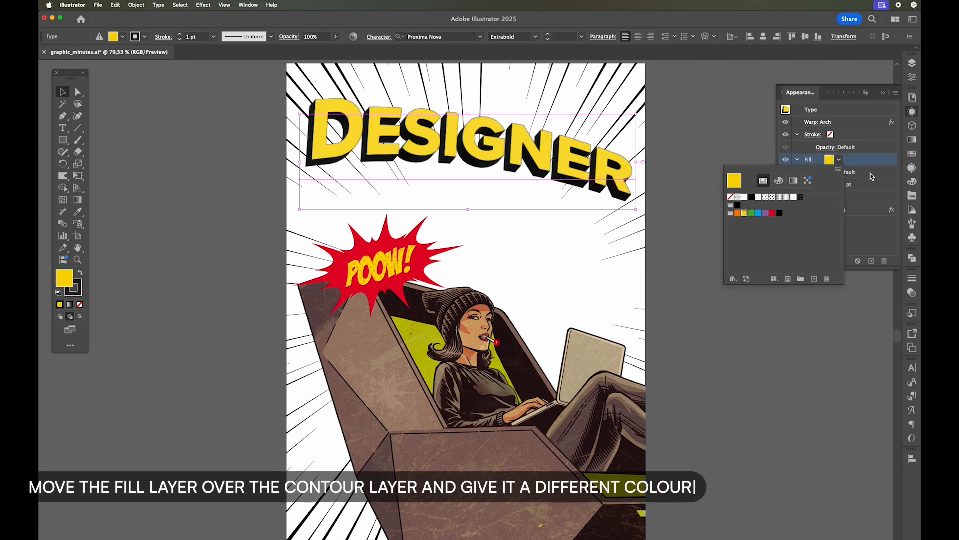
left_click(872, 177)
- Set the title's black stroke weight to 6 pt
left_click(830, 186)
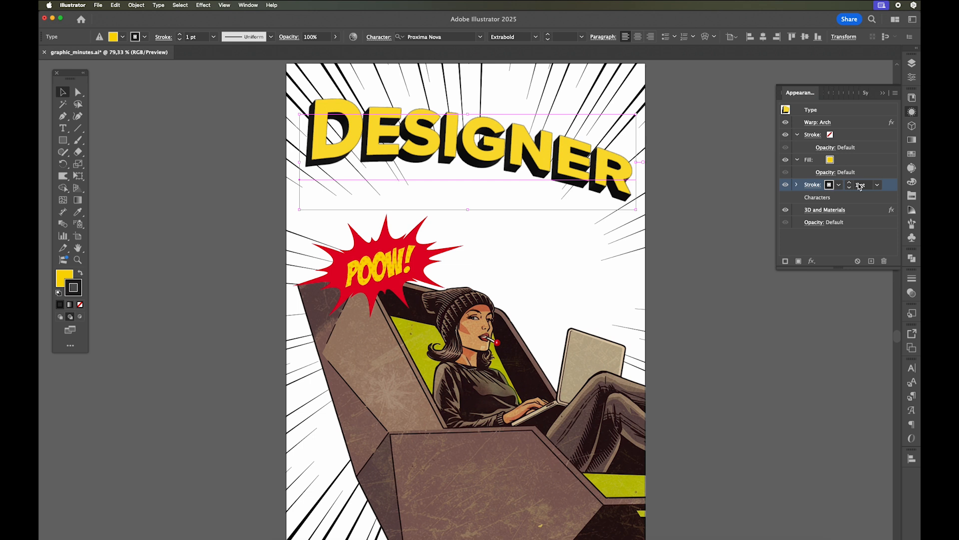
left_click(851, 184)
left_click(851, 184)
left_click(851, 184)
left_click(851, 184)
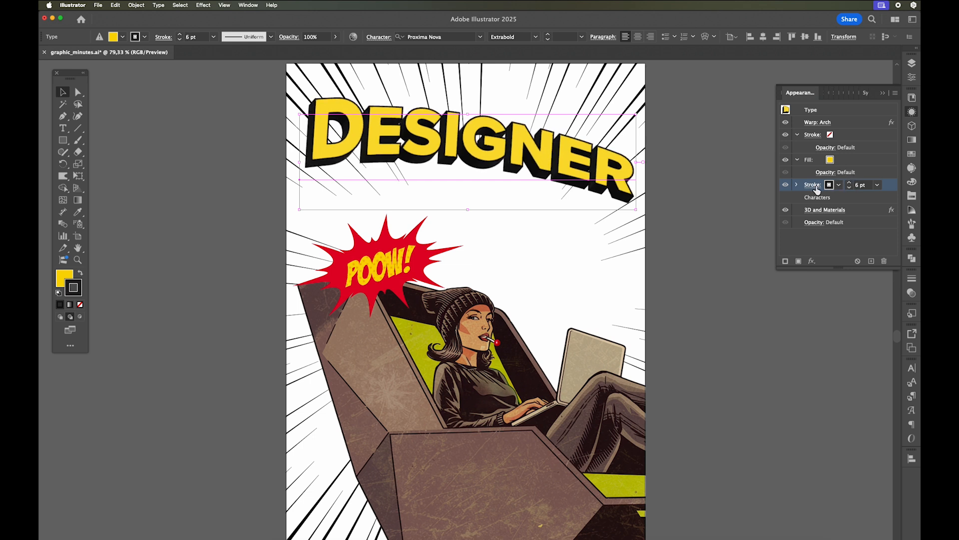
- Increase the extrusion depth of the title's 3D effect
left_click(815, 210)
left_click_drag(799, 194, 798, 193)
left_click(895, 95)
- Duplicate the DESIGNER title straight below itself and change the copy's text to "NIGHT"
left_click_drag(538, 180, 538, 235)
double_click(539, 207)
double_click(537, 206)
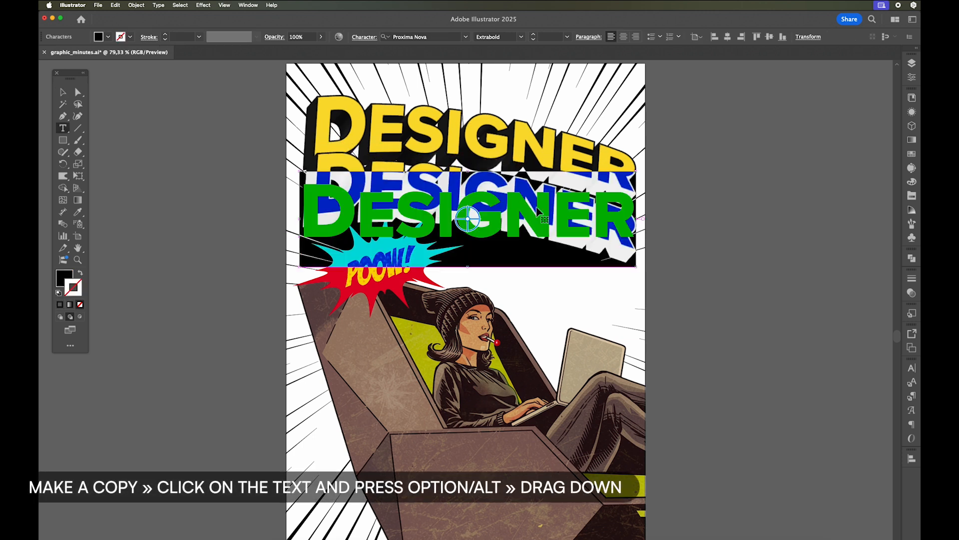
type("NIGHT")
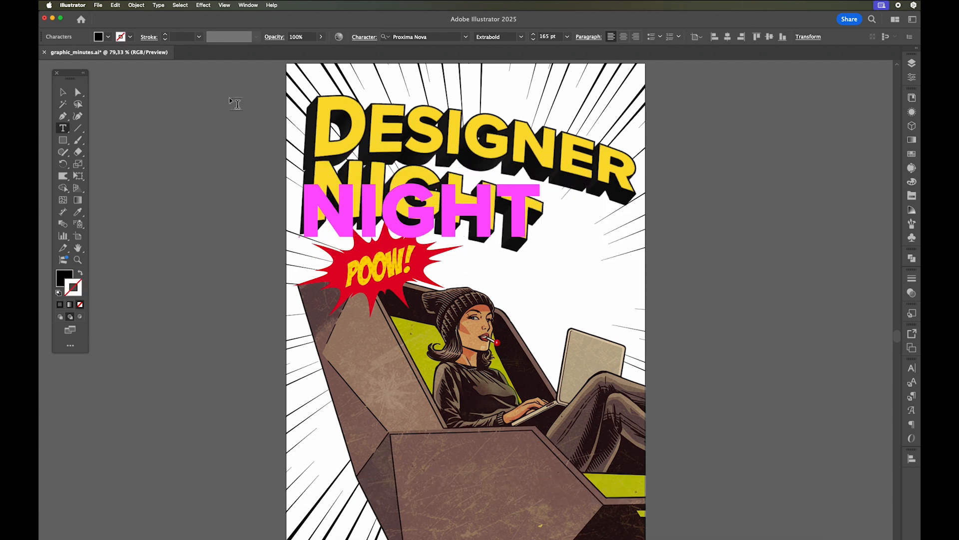
key("Escape")
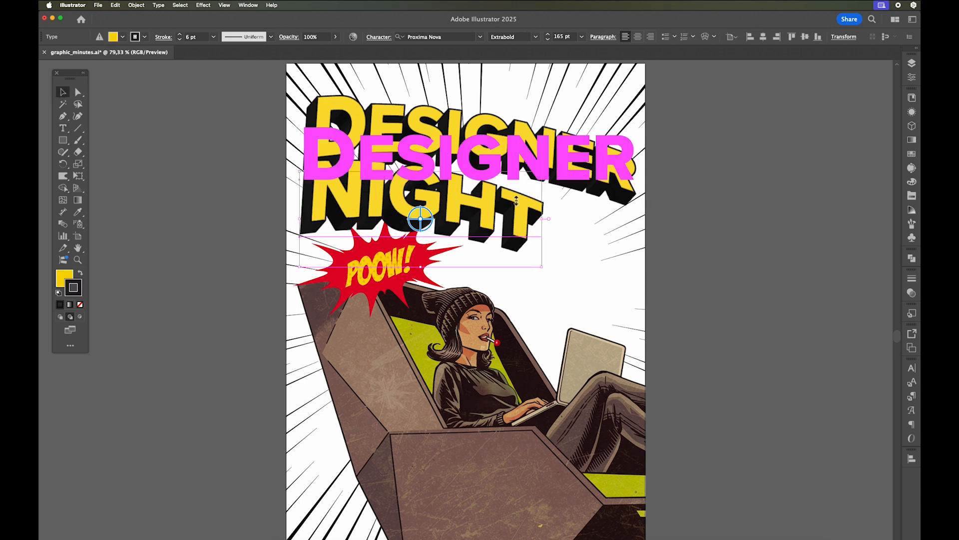
- Scale NIGHT down to about 103 pt and place it beneath the right end of DESIGNER
left_click_drag(483, 218, 585, 218)
left_click_drag(391, 268, 457, 236)
left_click_drag(604, 203, 602, 211)
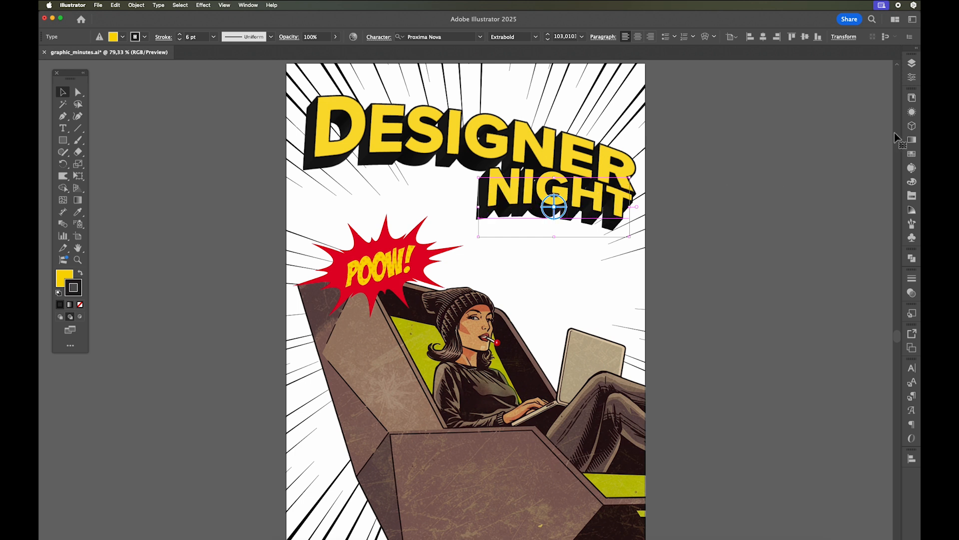
- Set the bend of NIGHT's Arch warp to 7%
left_click(912, 113)
left_click(822, 122)
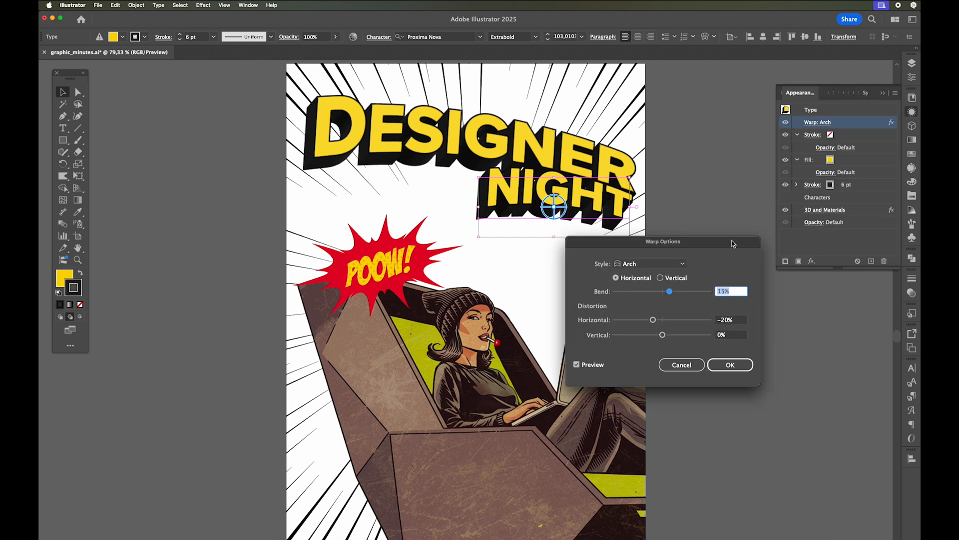
type("7")
key("Tab")
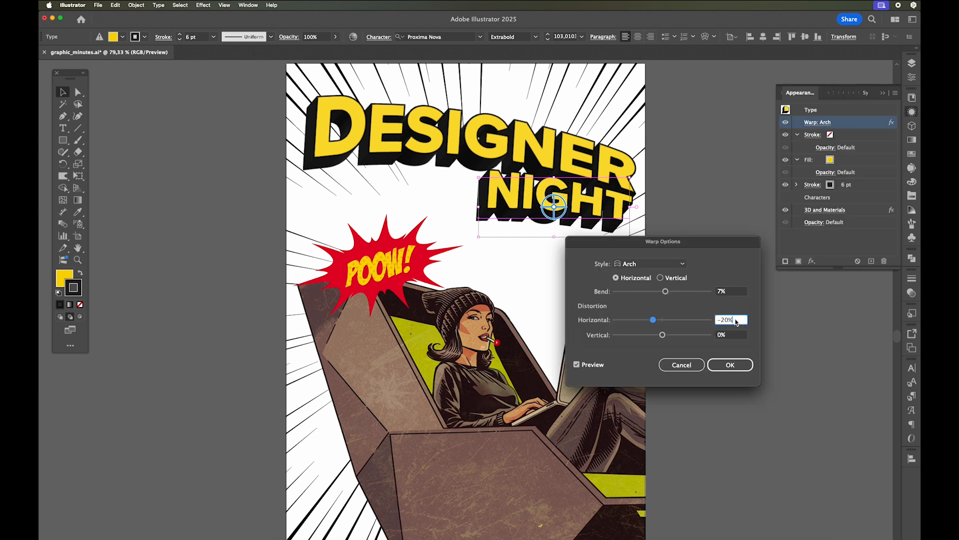
left_click(731, 365)
- Nudge NIGHT slightly up and right so it tucks under DESIGNER, and deselect it
left_click_drag(513, 199, 474, 233)
left_click(474, 233)
left_click(515, 199)
left_click_drag(569, 204, 568, 205)
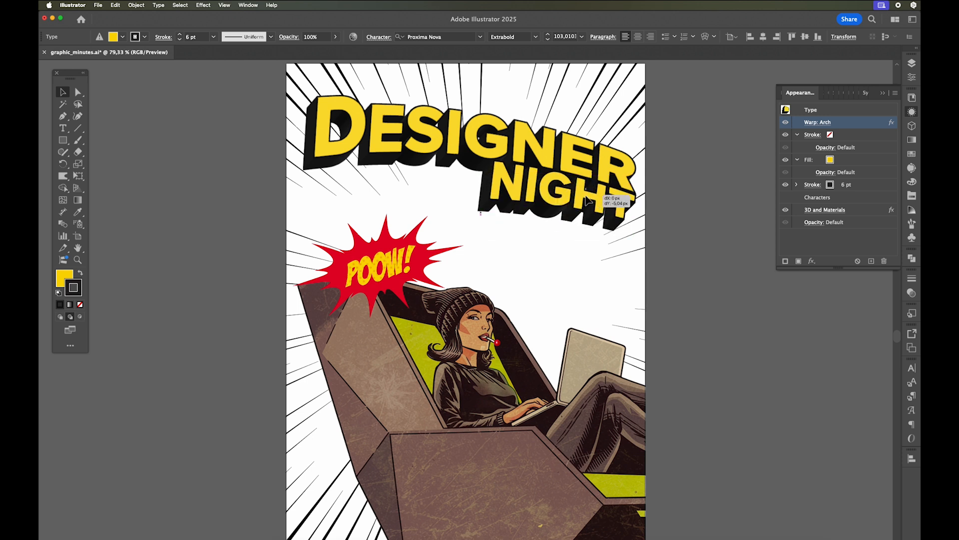
left_click(702, 199)
left_click(883, 94)
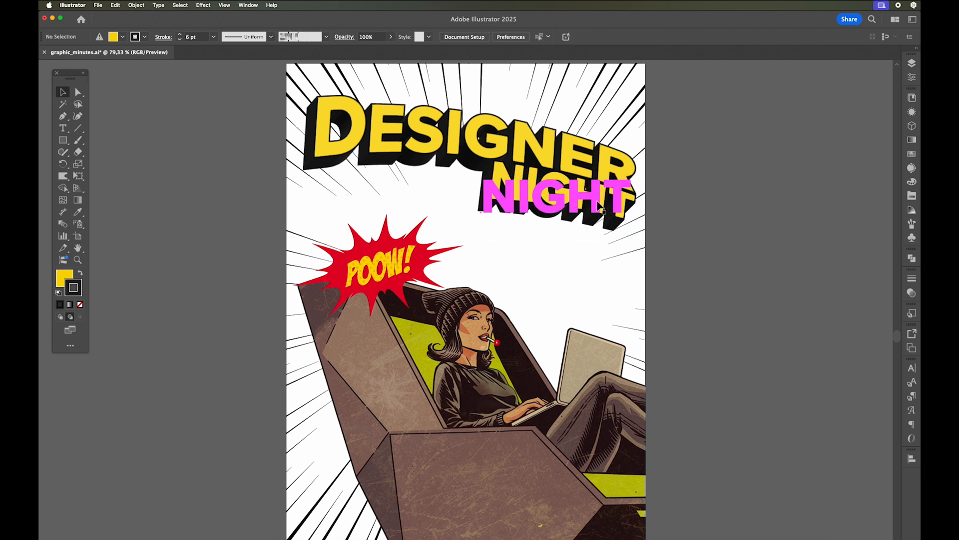
- Change the fill of the word NIGHT from the appearance settings to the blue swatch
left_click(525, 195)
left_click(911, 113)
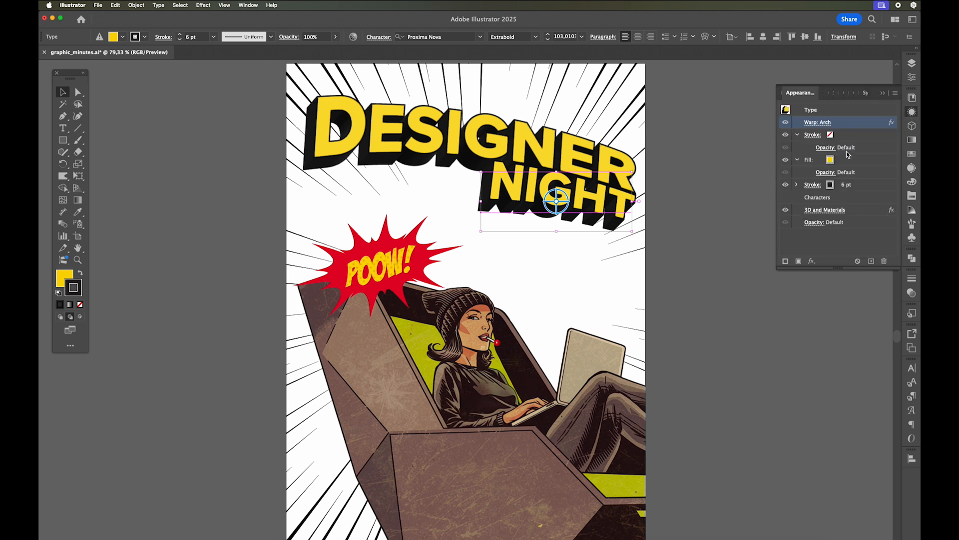
left_click(830, 159)
left_click(840, 161)
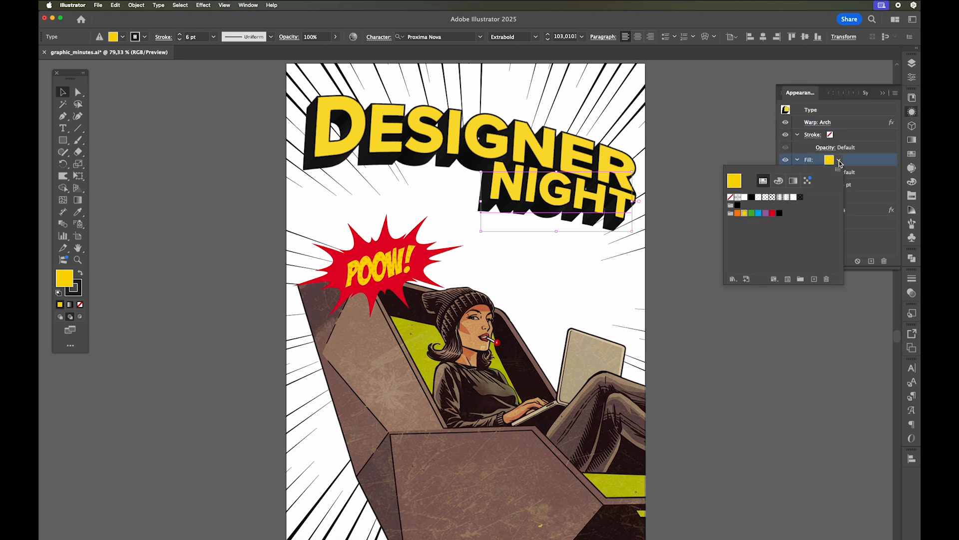
left_click(758, 213)
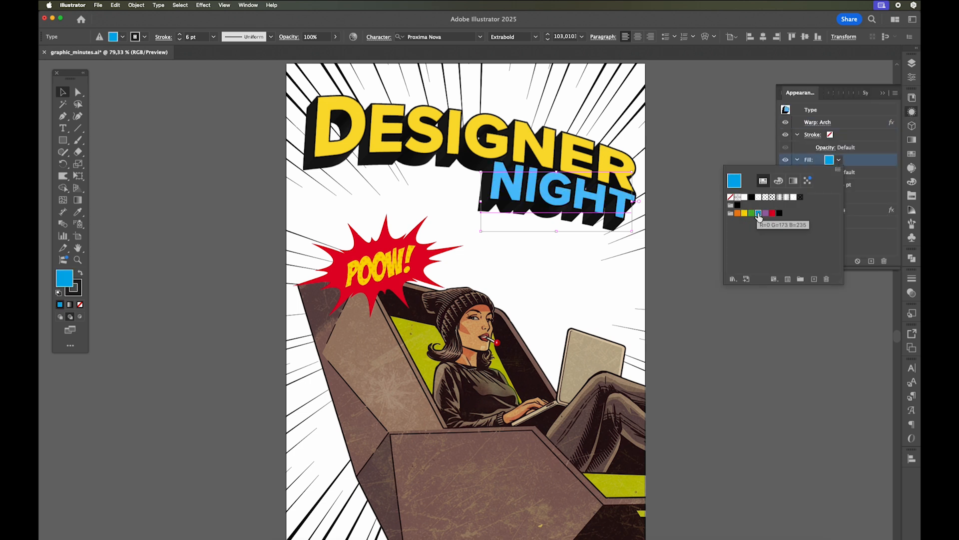
left_click(870, 150)
left_click(883, 91)
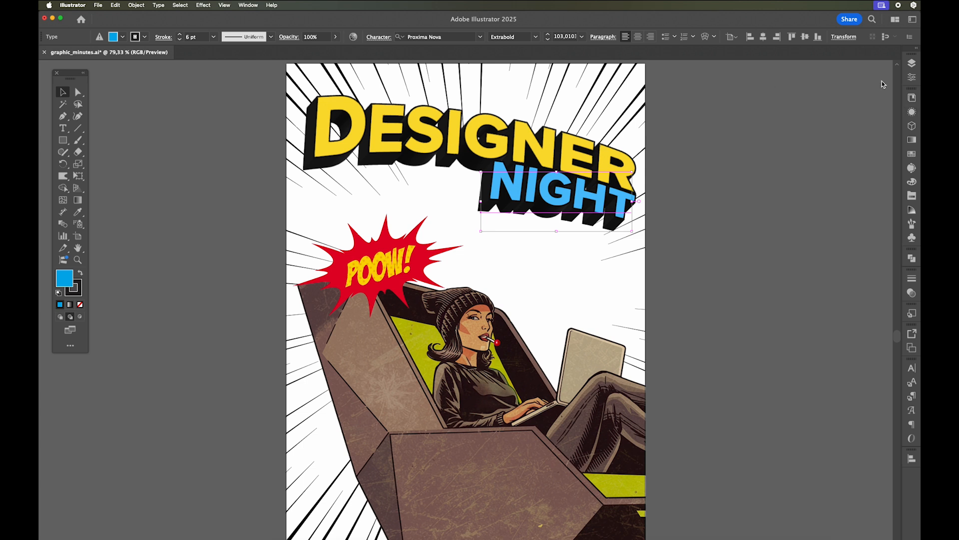
- Add a new layer named Background directly beneath the speed line layer
left_click(882, 85)
left_click(912, 63)
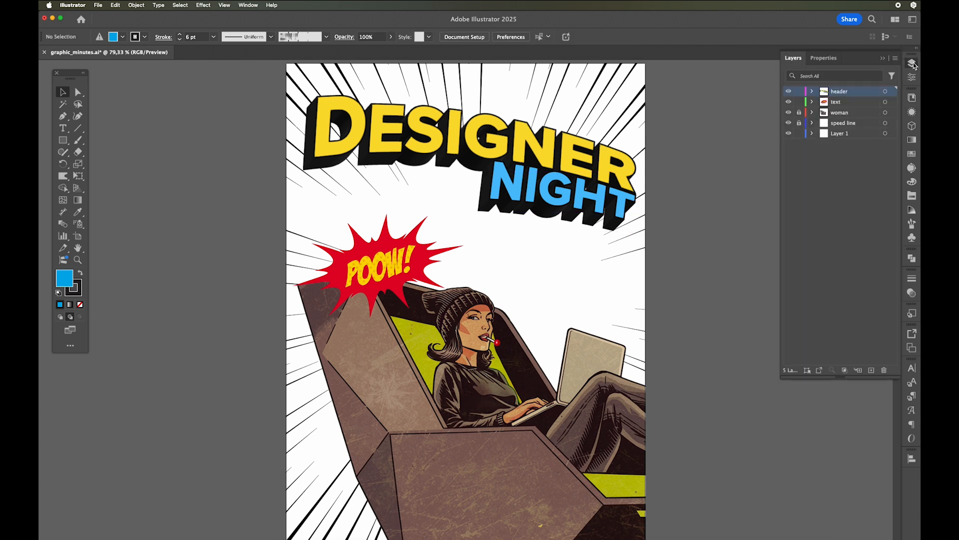
left_click(857, 134)
left_click(871, 370, "alt+super")
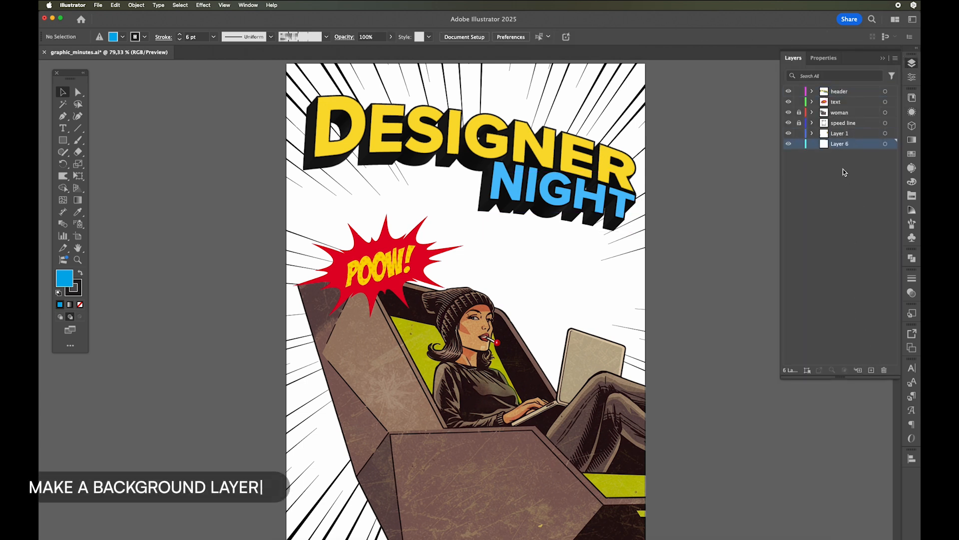
left_click_drag(844, 146, 842, 133)
double_click(841, 133)
type("Back")
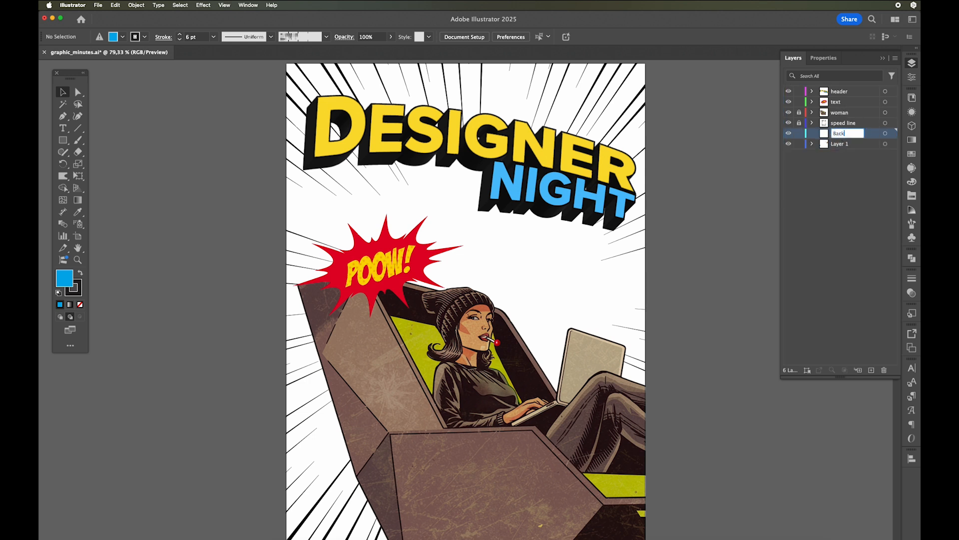
key("Return")
- Draw a blue rectangle covering the whole artboard on the Background layer and remove its stroke
key("m")
mouse_move(286, 61)
left_mouse_down()
mouse_move(360, 214)
mouse_move(565, 494)
mouse_move(649, 538)
mouse_move(497, 246)
mouse_move(293, 61)
mouse_move(283, 69)
mouse_move(283, 131)
left_mouse_up()
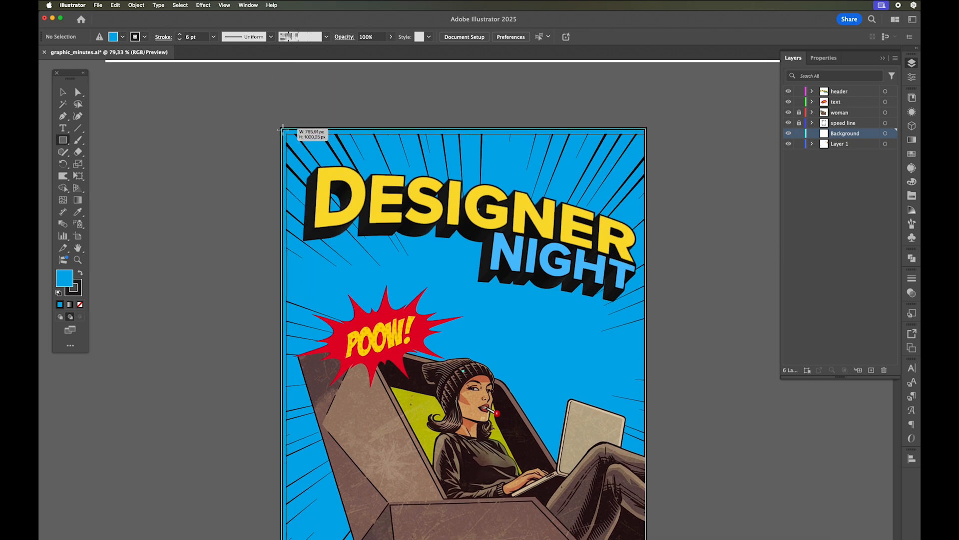
key("v")
left_click(77, 290)
left_click(80, 304)
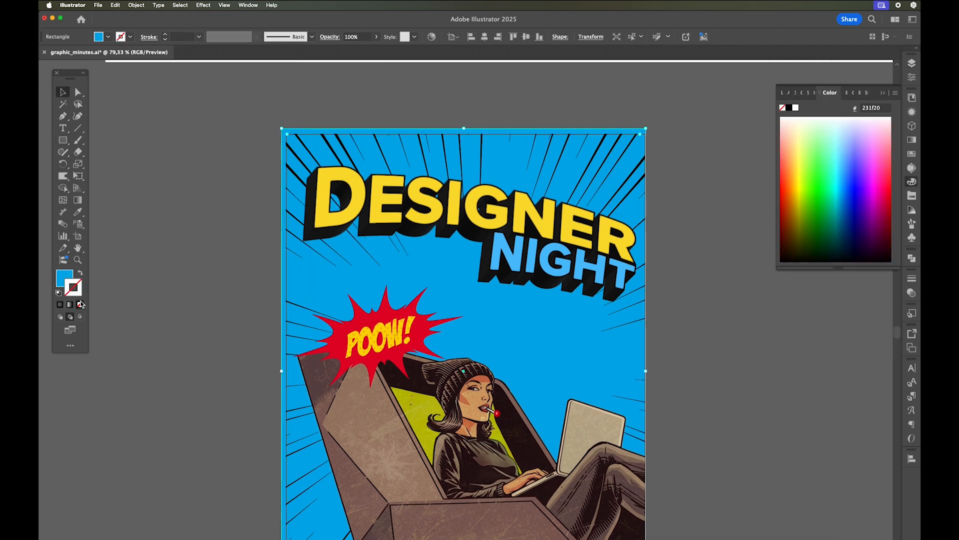
- Center the blue background rectangle horizontally and vertically on the artboard
scroll(280, 75, "down", 3)
left_click(485, 38)
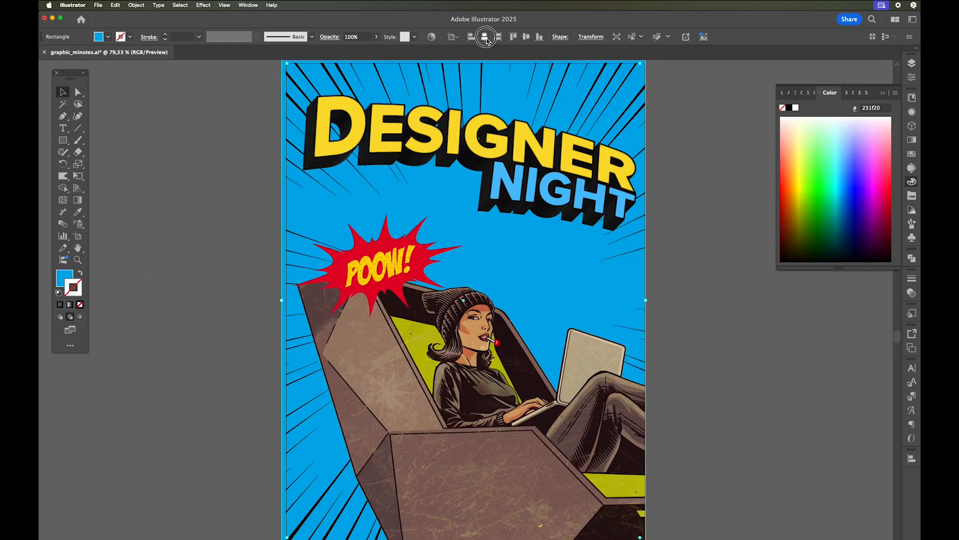
left_click(526, 37)
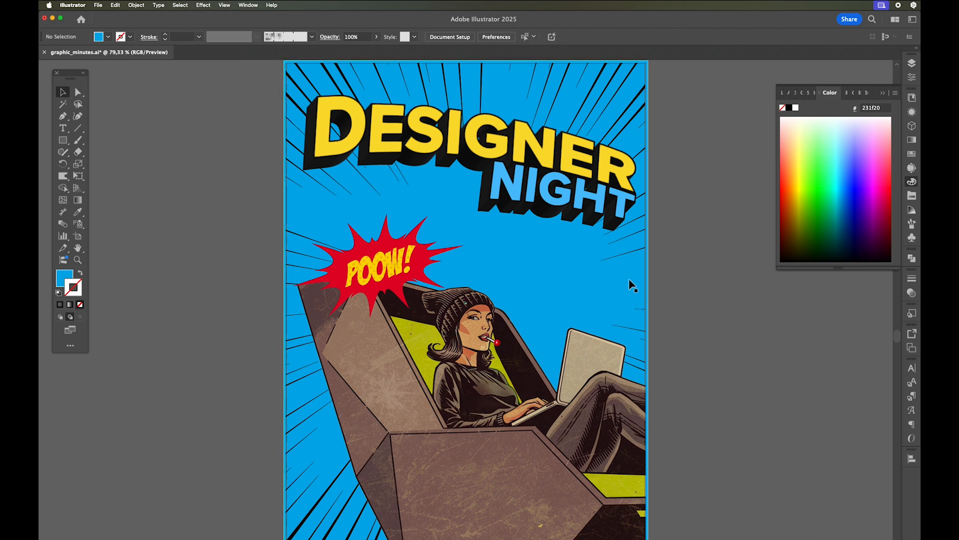
- Change the background rectangle's fill to a darker teal blue
double_click(65, 278)
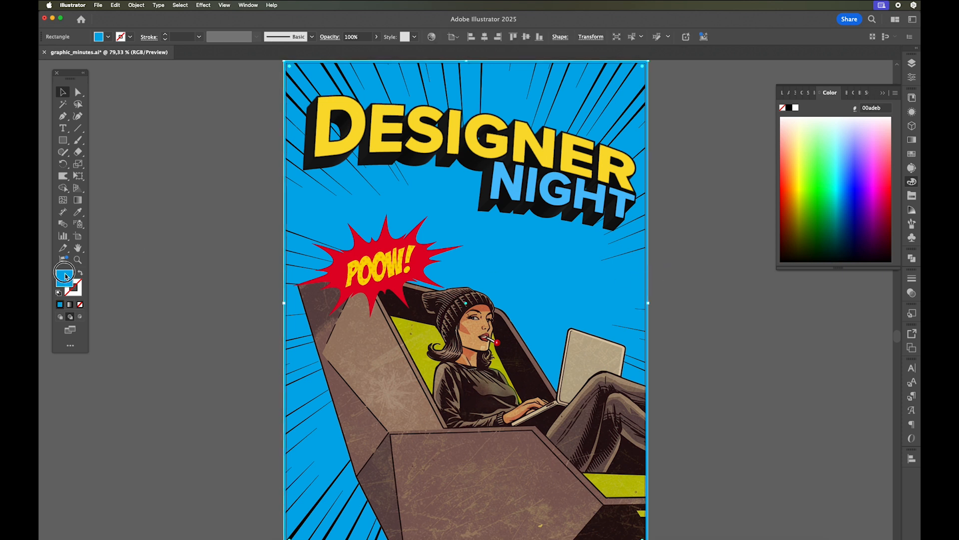
left_click_drag(463, 177, 464, 147)
left_click(562, 107)
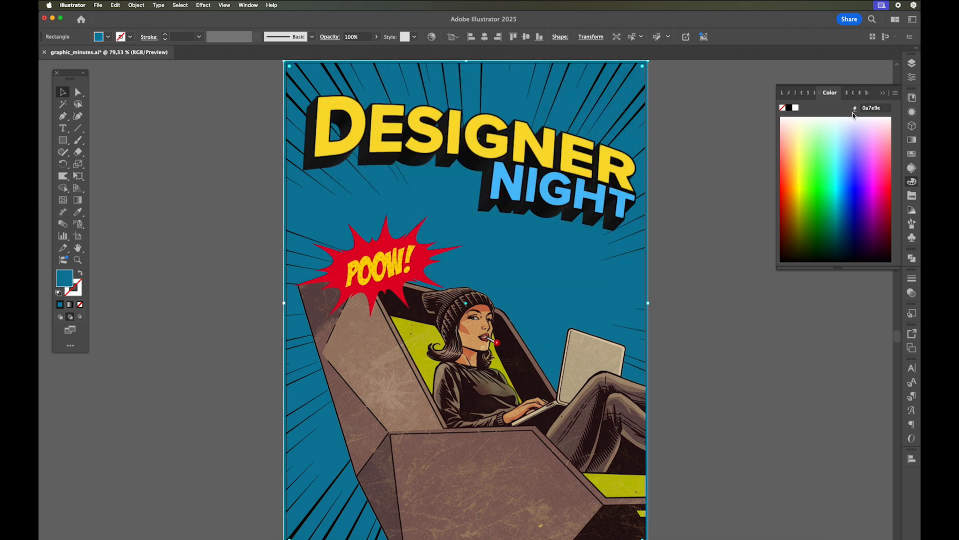
- Add a second fill to the background rectangle and apply the vertical halftone dot pattern swatch to it
left_click(912, 112)
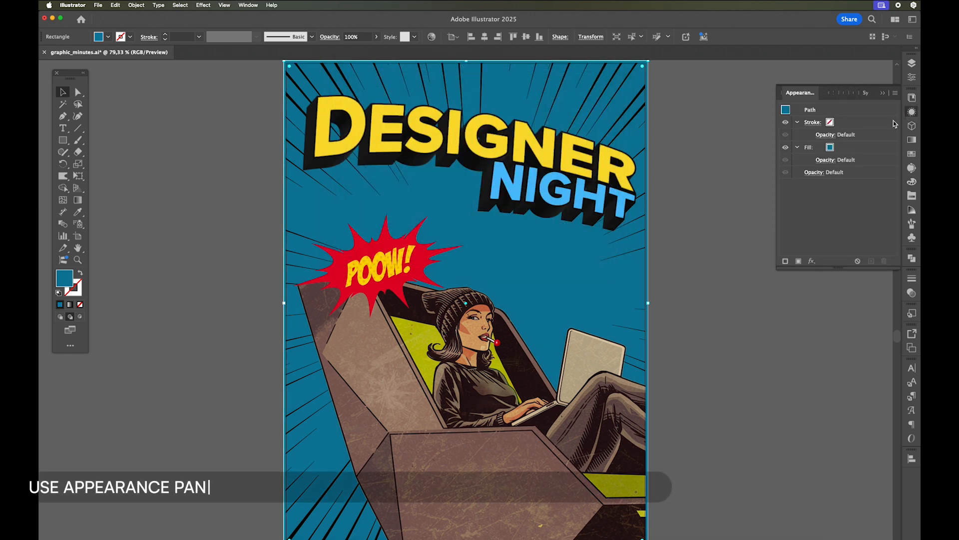
left_click(798, 261)
left_click(840, 123)
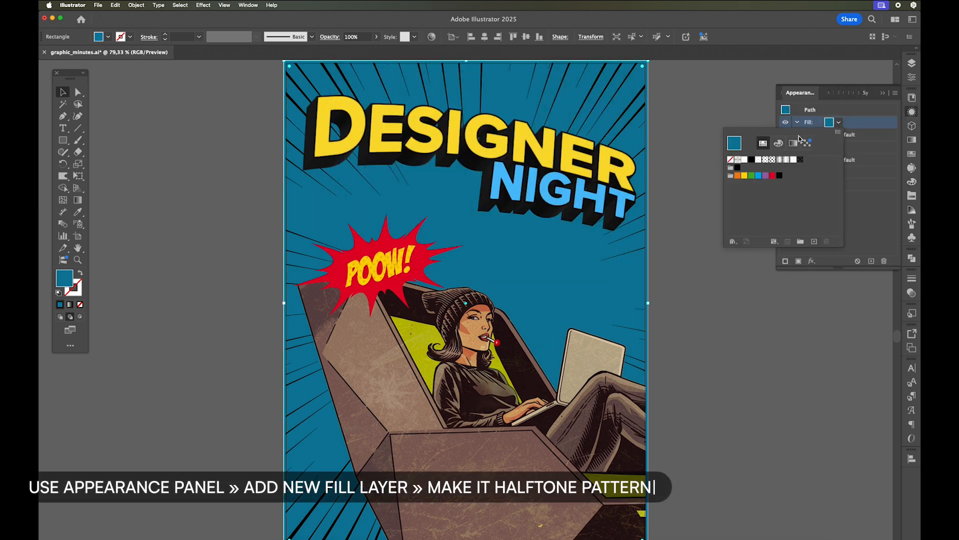
left_click(781, 160)
left_click(788, 160)
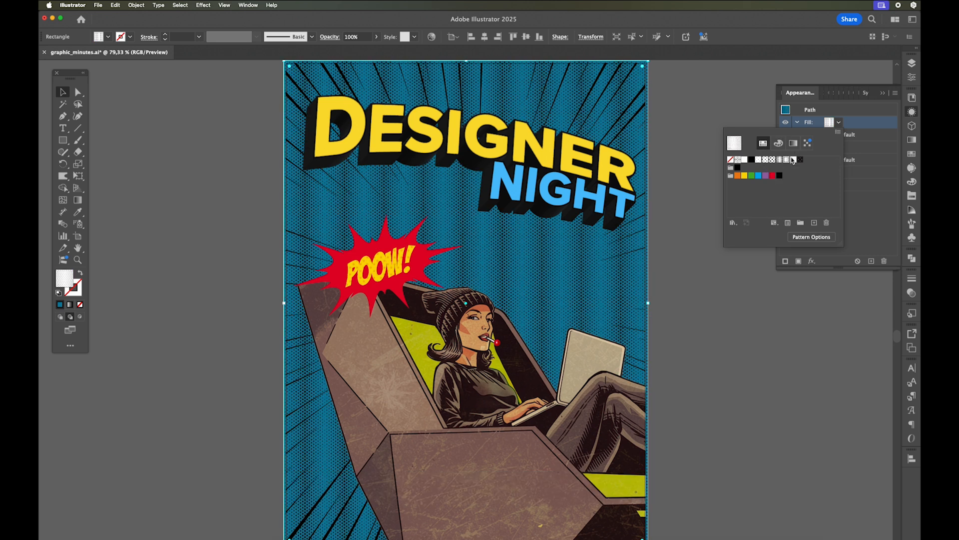
- Set the halftone fill's blending mode to Overlay with 25% opacity and deselect the background
left_click(861, 110)
left_click(824, 134)
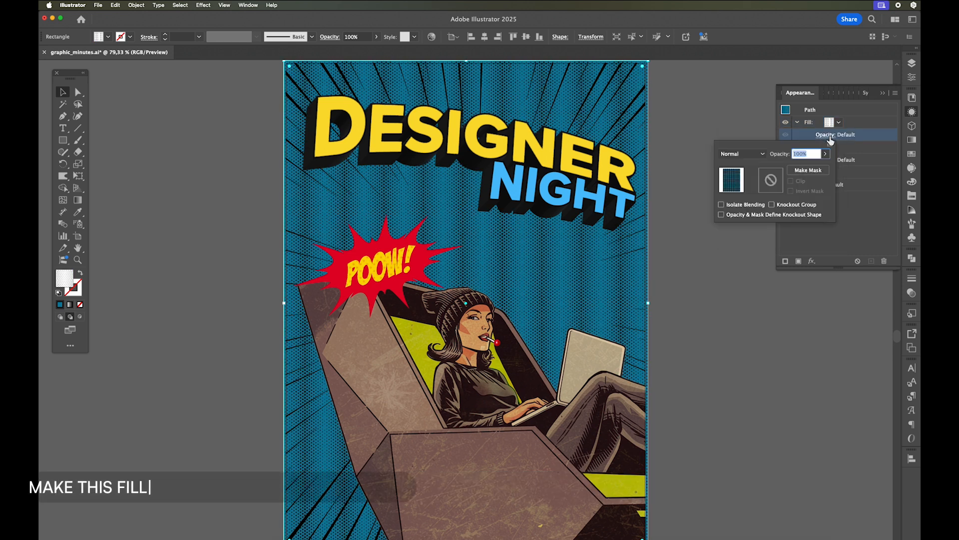
left_click(761, 158)
left_click(737, 247)
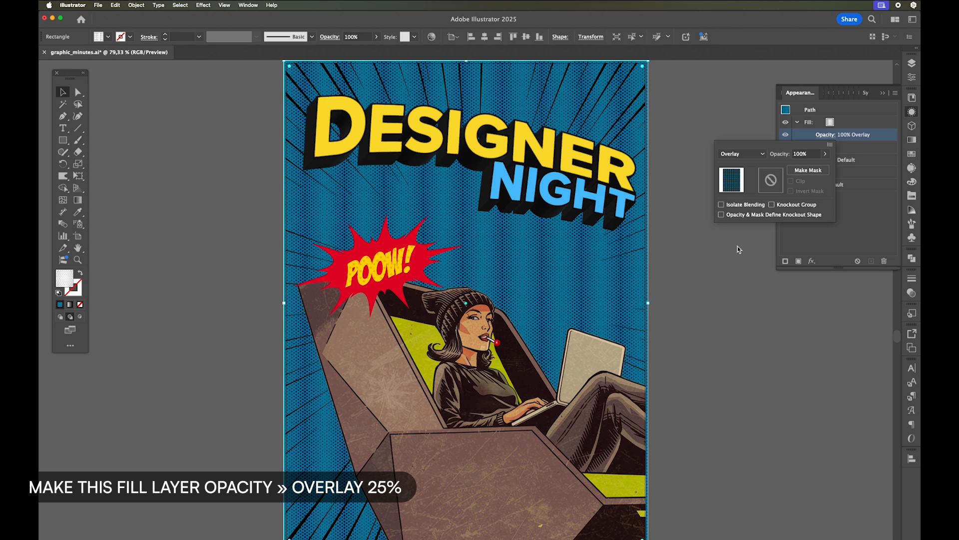
left_click(826, 153)
left_click_drag(825, 165, 797, 168)
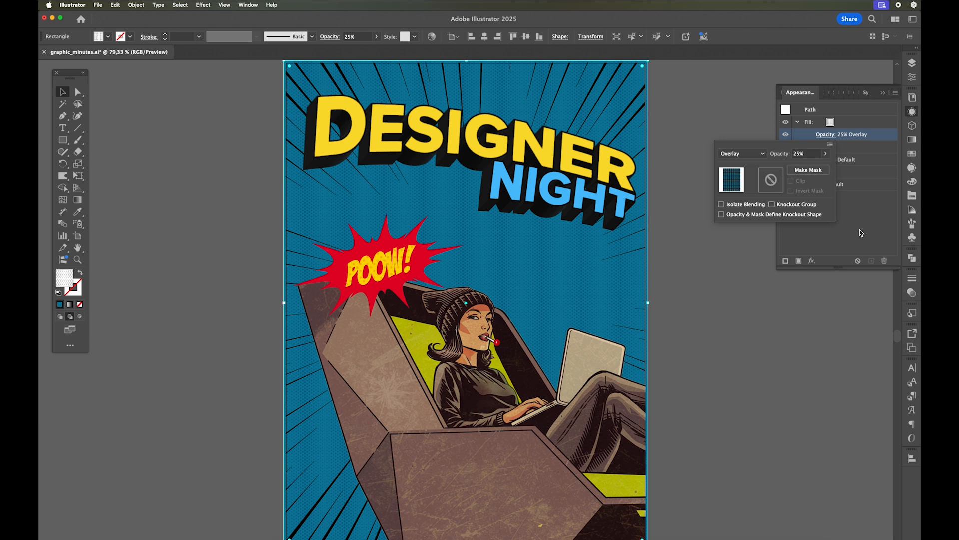
left_click(883, 95)
left_click(884, 94)
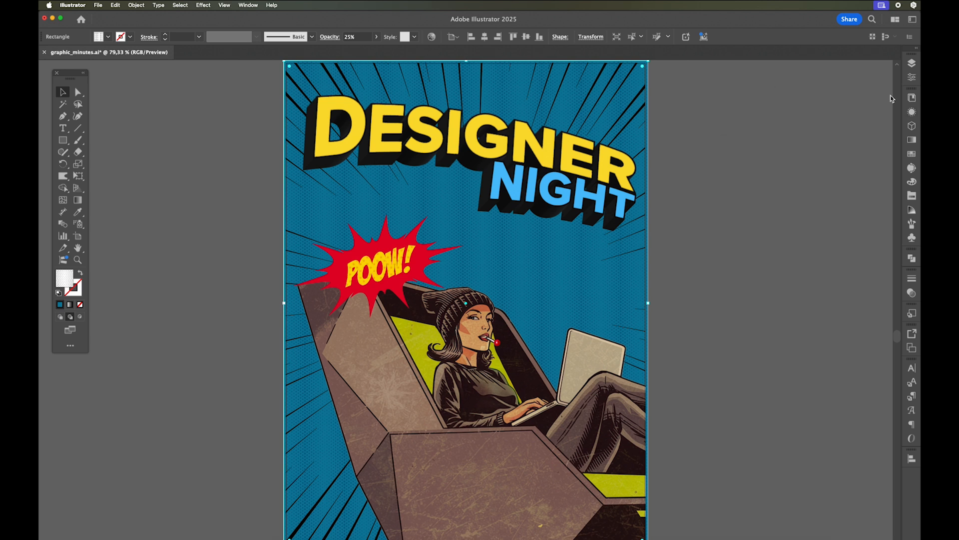
left_click(798, 110)
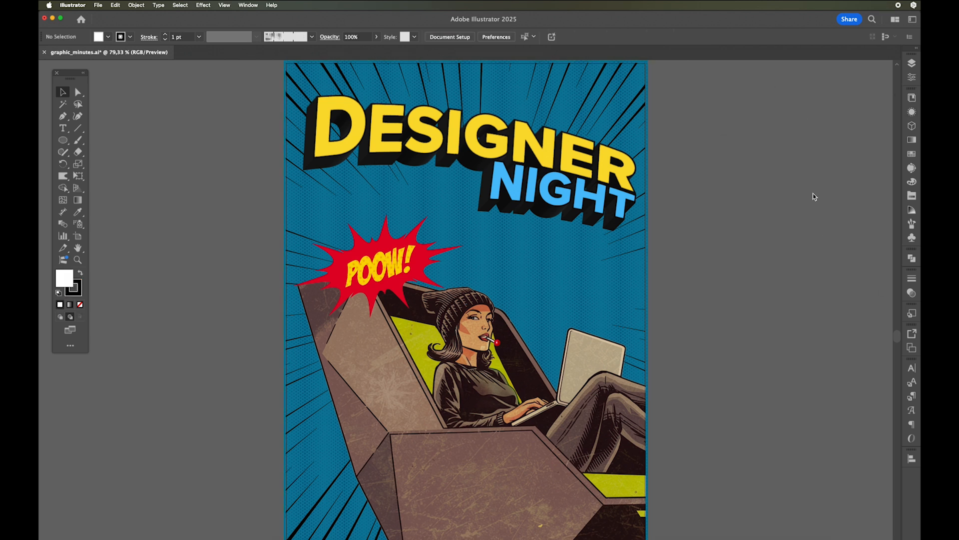
- Create a layer named "back object" between the speed line and Background layers
left_click(914, 66)
left_click(853, 134)
left_click(871, 370)
left_click_drag(845, 144, 844, 133)
double_click(841, 134)
type("back object")
key("Return")
- Draw a white circle about 655 px across on the back object layer and place it behind the woman
key("l")
left_click_drag(323, 173, 639, 453)
key("v")
left_click_drag(571, 308, 552, 282)
- Lock the header, text and Background layers
left_click(799, 102)
left_click(799, 92)
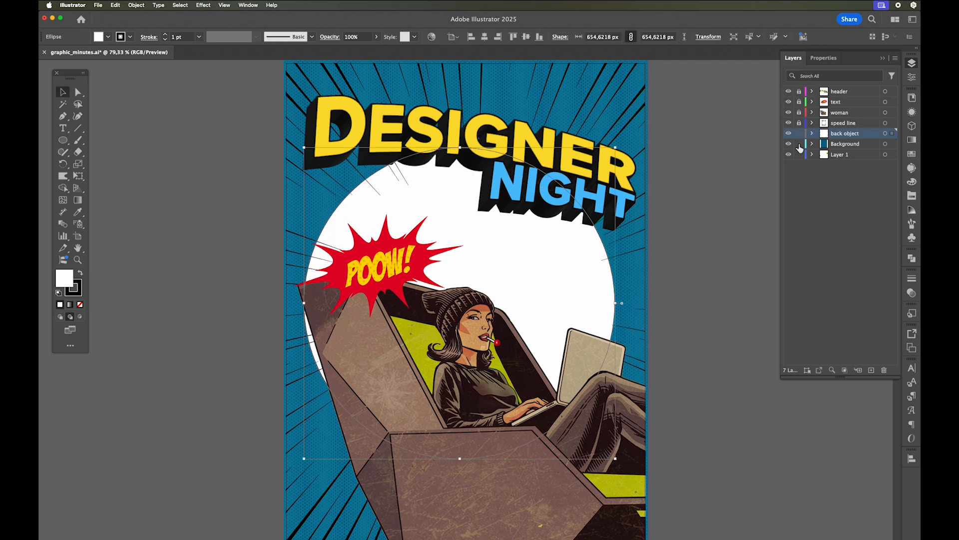
left_click(883, 60)
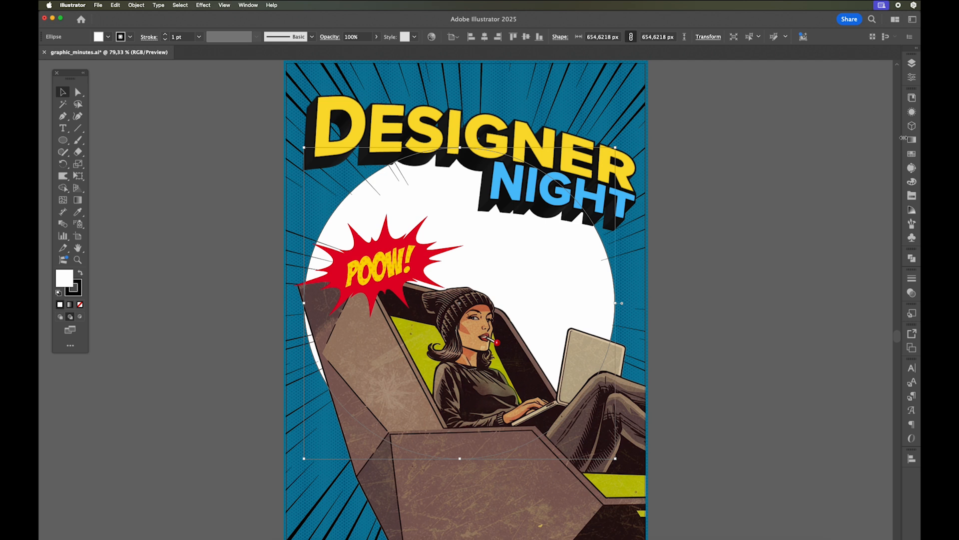
- Apply a Zig Zag effect to the circle with 37 px absolute size, 4 ridges per segment and smooth points
left_click(911, 112)
left_click(812, 260)
mouse_move(835, 306)
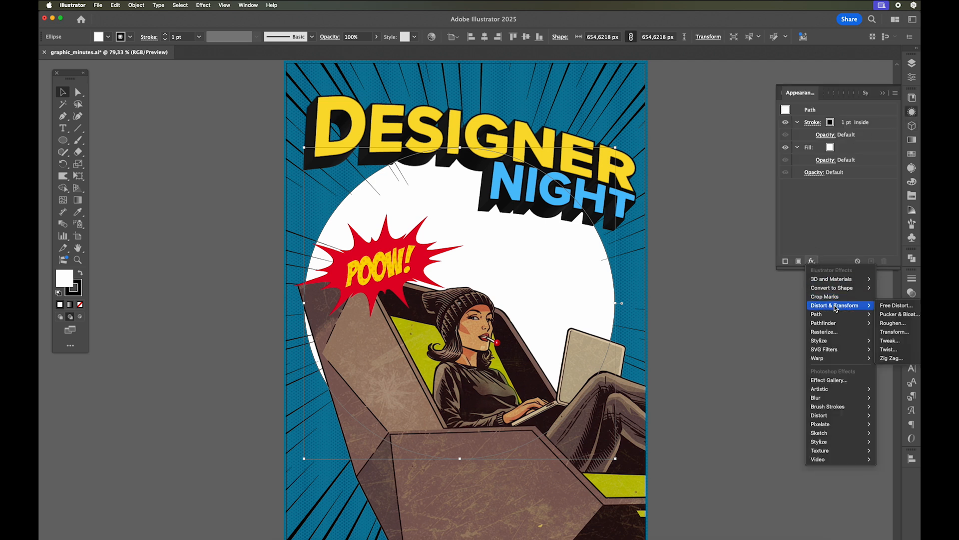
left_click(897, 358)
left_click(558, 267)
left_click_drag(565, 202, 582, 202)
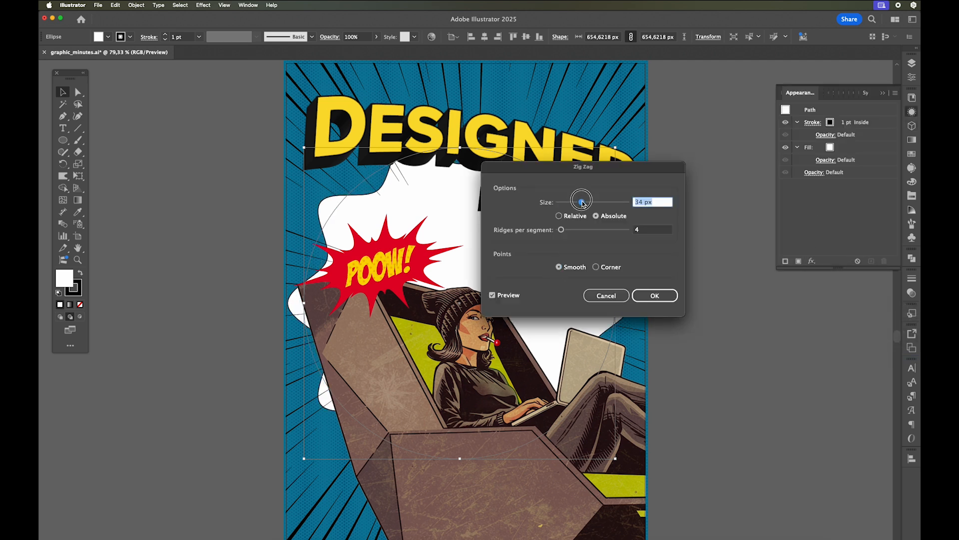
left_click(655, 296)
- Fill the zigzagged circle with the orange swatch and remove its stroke
left_click(832, 163)
left_click(840, 161)
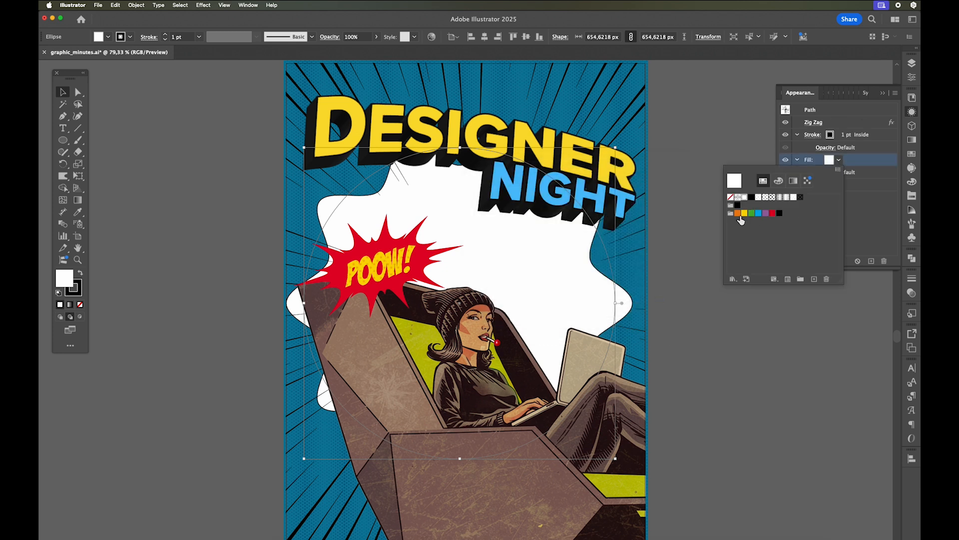
left_click(738, 214)
left_click(832, 140)
left_click(813, 135)
left_click(813, 135)
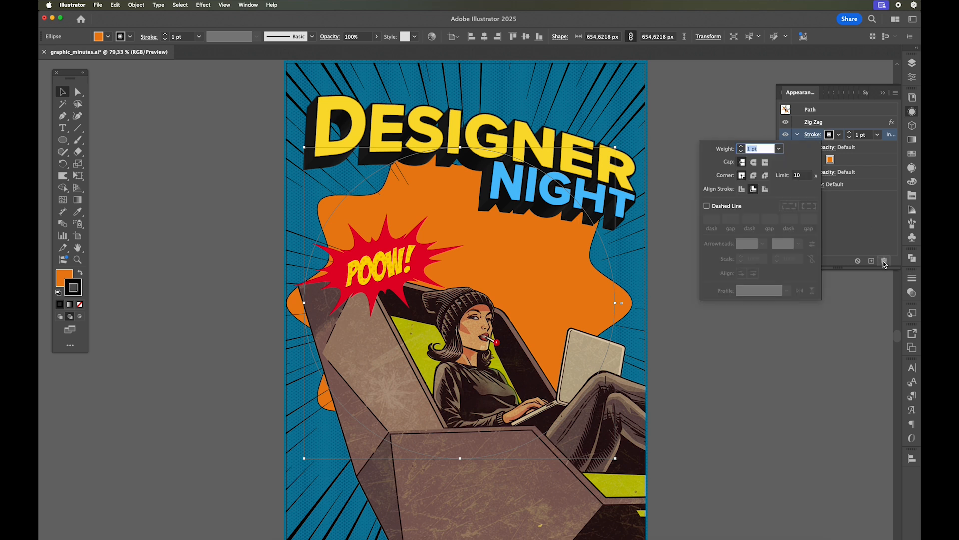
left_click(884, 261)
- Apply a Pucker & Bloat effect of -18% to the orange fill to form a spiky burst
left_click(812, 261)
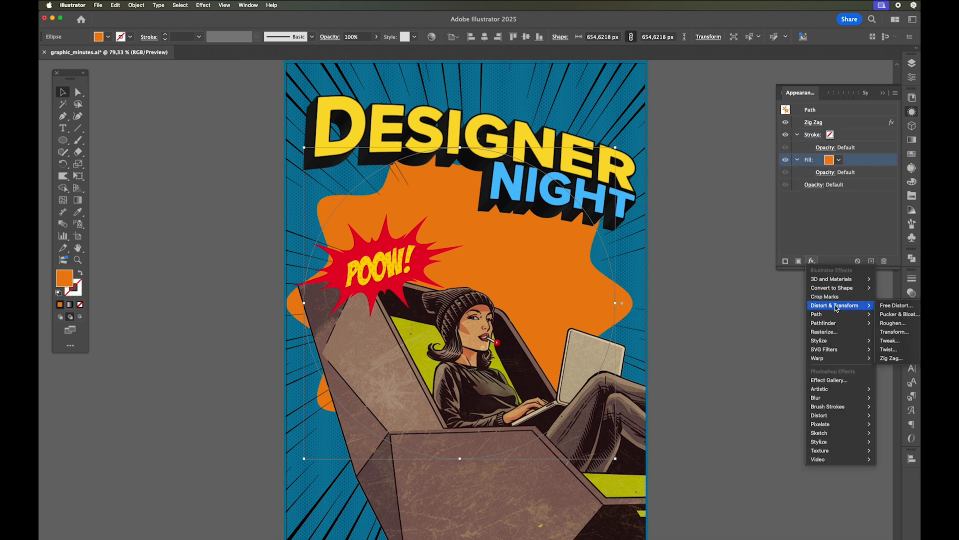
left_click(895, 315)
mouse_move(538, 274)
left_mouse_down()
mouse_move(548, 275)
mouse_move(527, 271)
left_mouse_up()
left_click(612, 300)
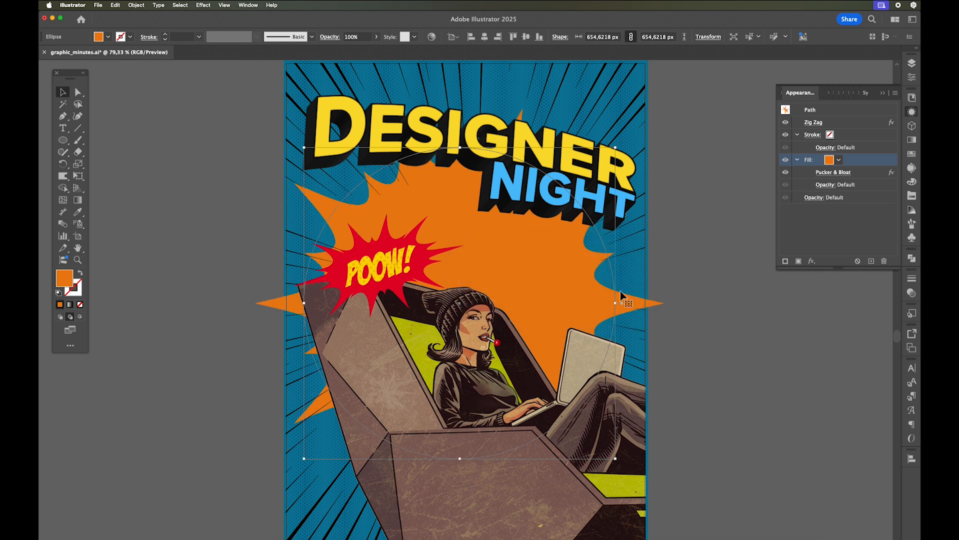
- Enlarge the orange burst's base circle to about 760 px and reposition it behind the woman
left_click_drag(618, 148, 575, 190)
left_click_drag(481, 271, 516, 242)
left_click_drag(337, 174, 127, 74)
left_click_drag(501, 245, 539, 328)
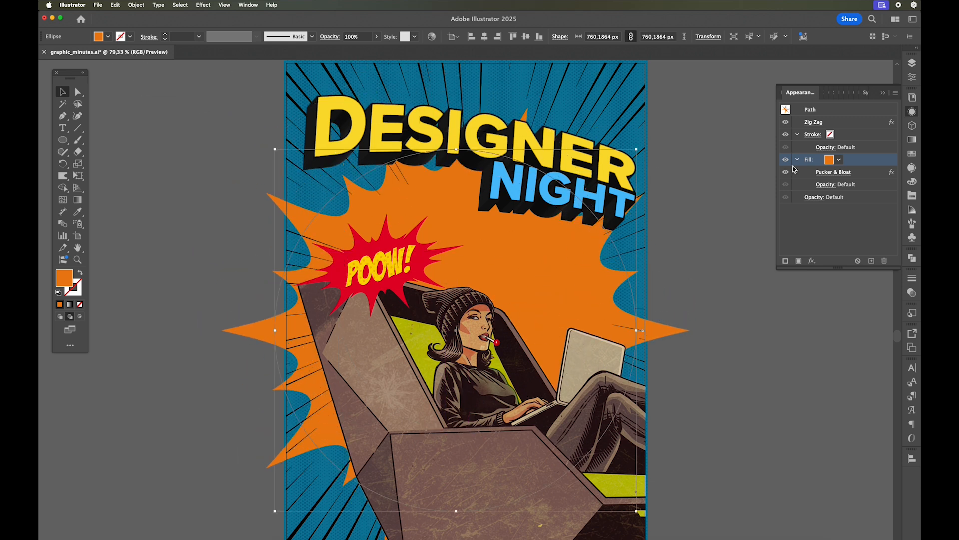
- Soften the pucker in the burst's Pucker & Bloat effect and shift the burst slightly right
left_click(838, 124)
left_click(831, 172)
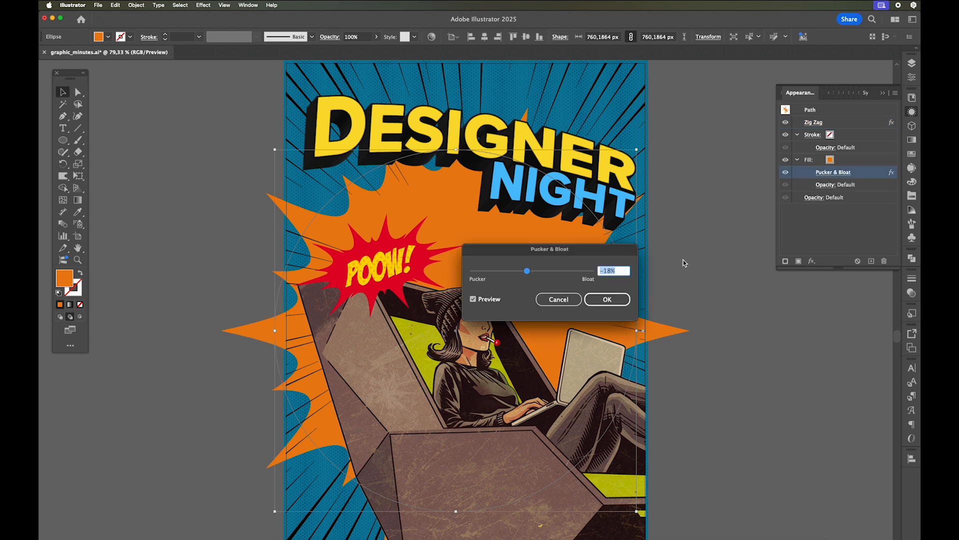
left_click_drag(525, 271, 582, 265)
left_click(603, 299)
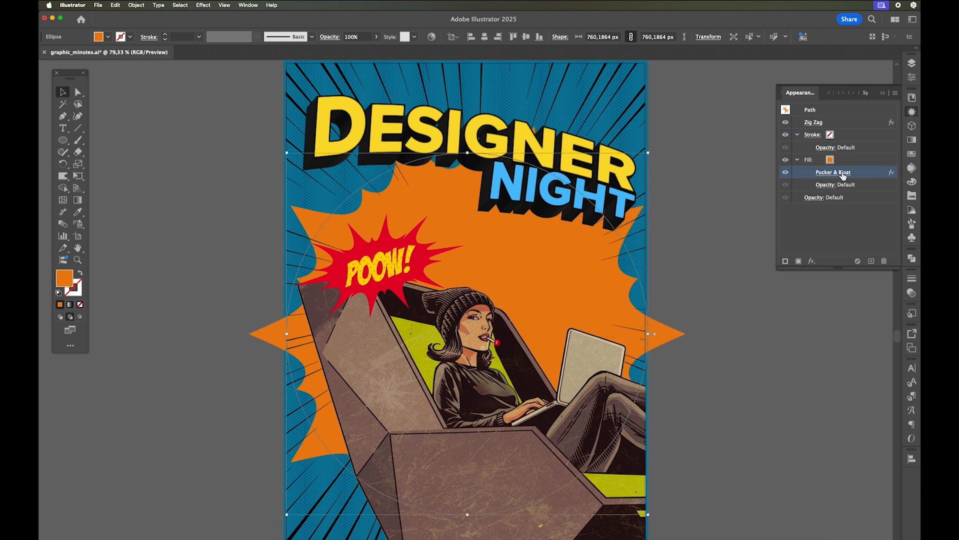
- Set the burst fill's blending mode to Screen at 100% opacity and deselect the burst
left_click(836, 184)
left_click(742, 203)
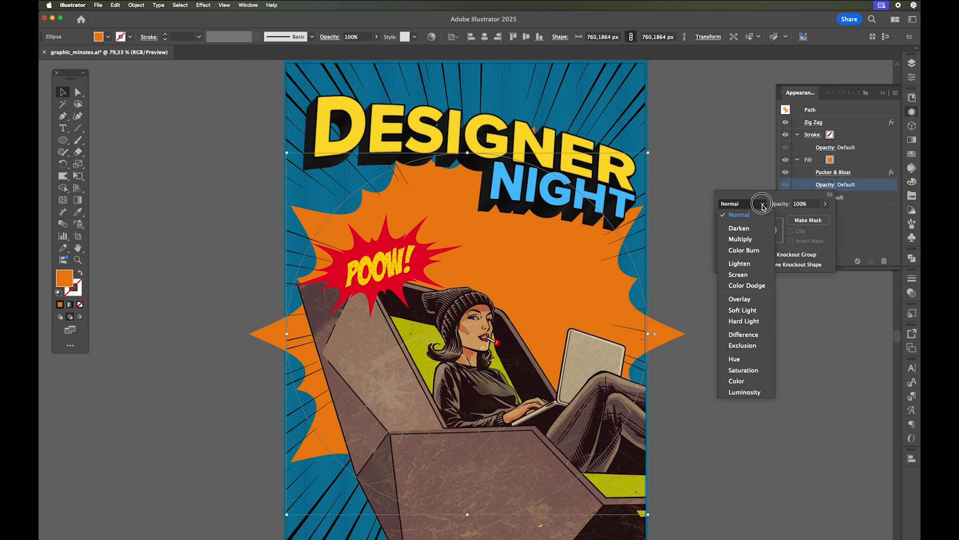
left_click(743, 297)
left_click(742, 203)
left_click(744, 274)
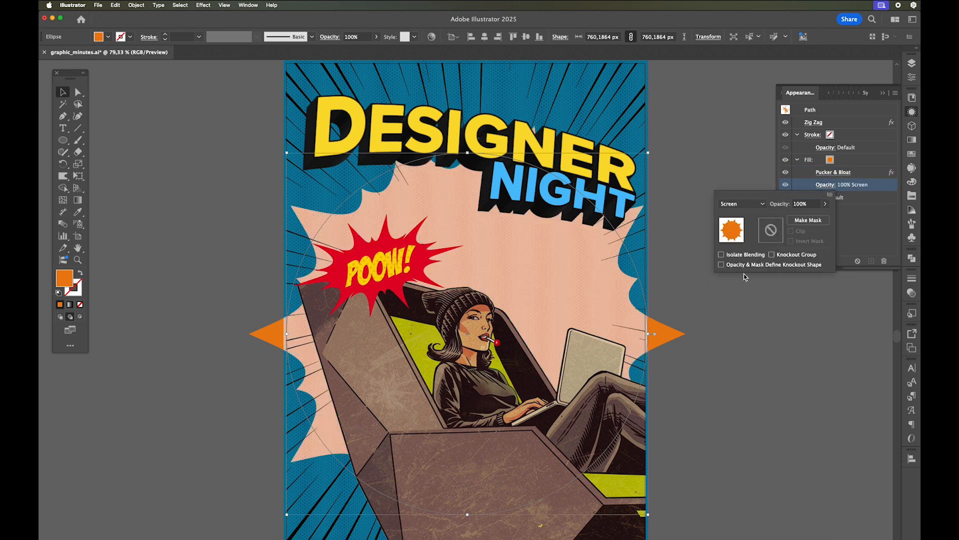
left_click(816, 294)
left_click(816, 295)
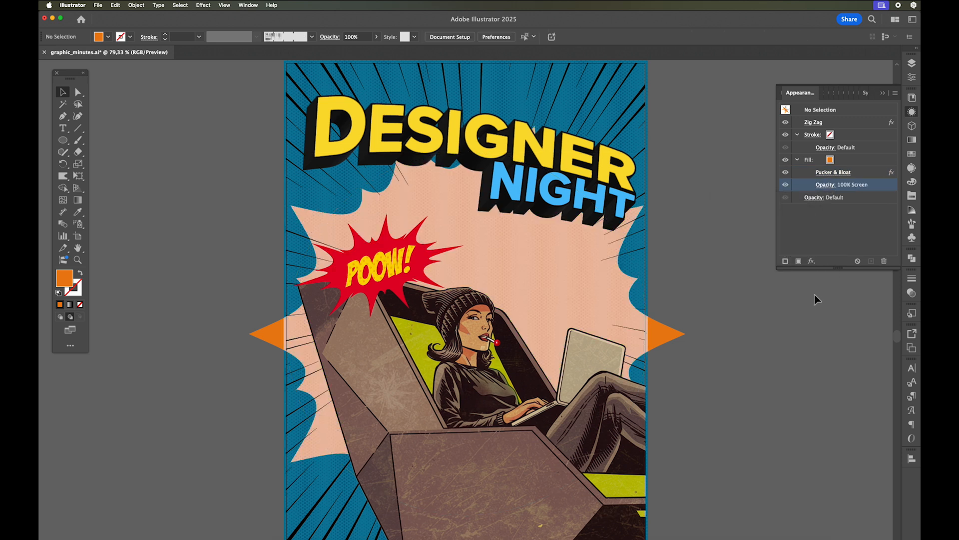
- Unlock the text layer and draw an orange ellipse about 223 by 126 px above the laptop
left_click(913, 66)
left_click(800, 102)
left_click(839, 102)
left_click(69, 144)
mouse_move(594, 276)
left_mouse_down()
mouse_move(690, 317)
mouse_move(702, 336)
mouse_move(609, 288)
mouse_move(595, 292)
left_mouse_up()
key("v")
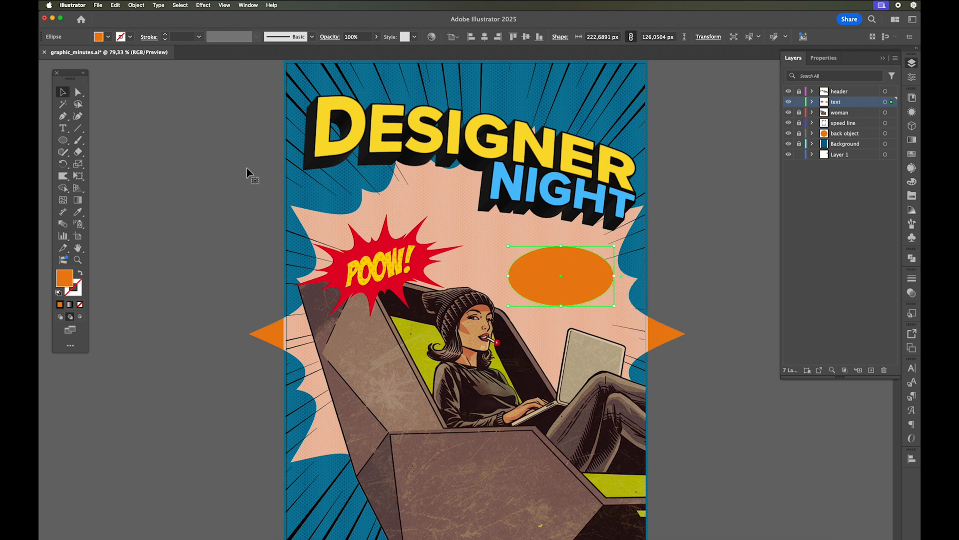
- Draw a lightning-shaped speech tail from the ellipse's lower edge toward the woman with the Pen tool, and select it together with the ellipse
key("p")
left_click(576, 299)
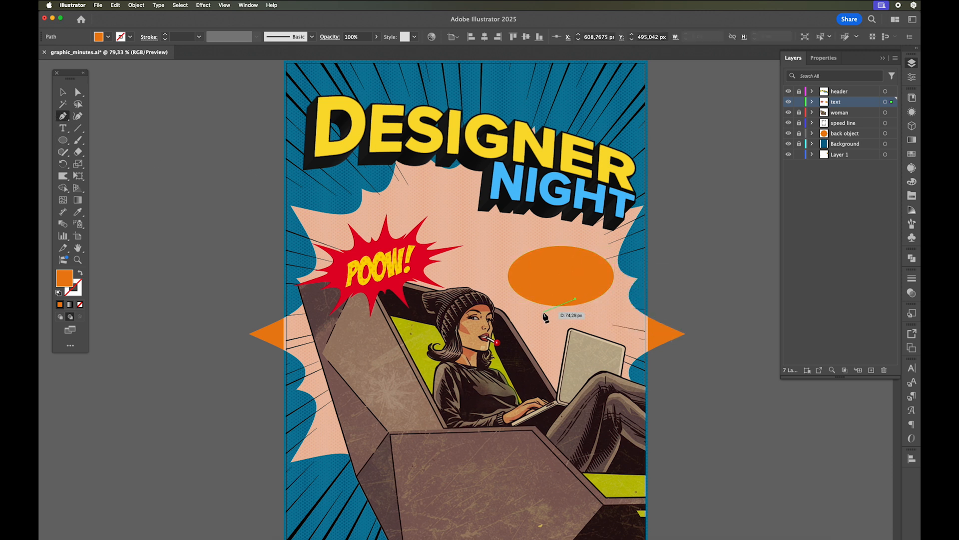
left_click(543, 313)
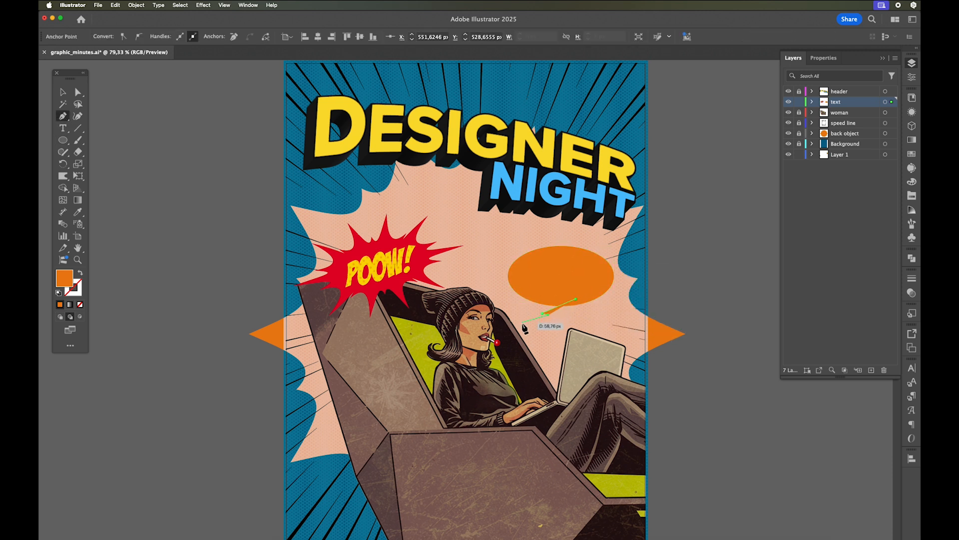
left_click(523, 327)
left_click(536, 318)
left_click(537, 297)
key("v")
left_click(555, 303, "shift")
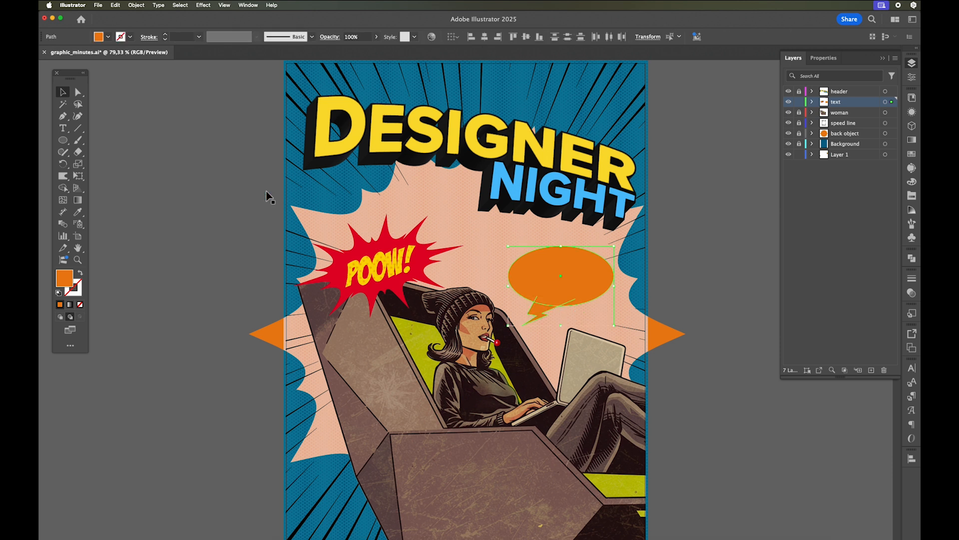
- Merge the orange ellipse and its lightning tail into one speech bubble shape with Shape Builder
left_click(65, 190)
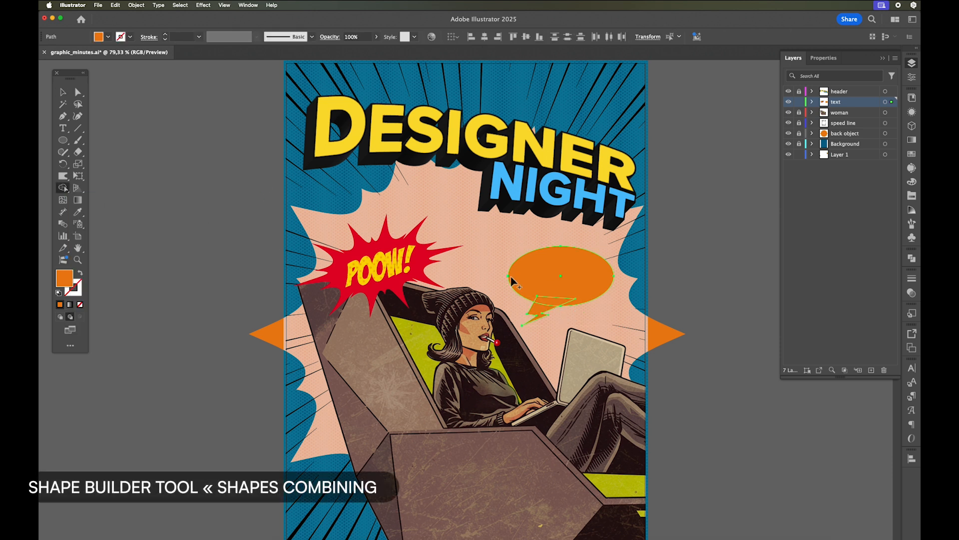
left_click_drag(548, 285, 540, 313)
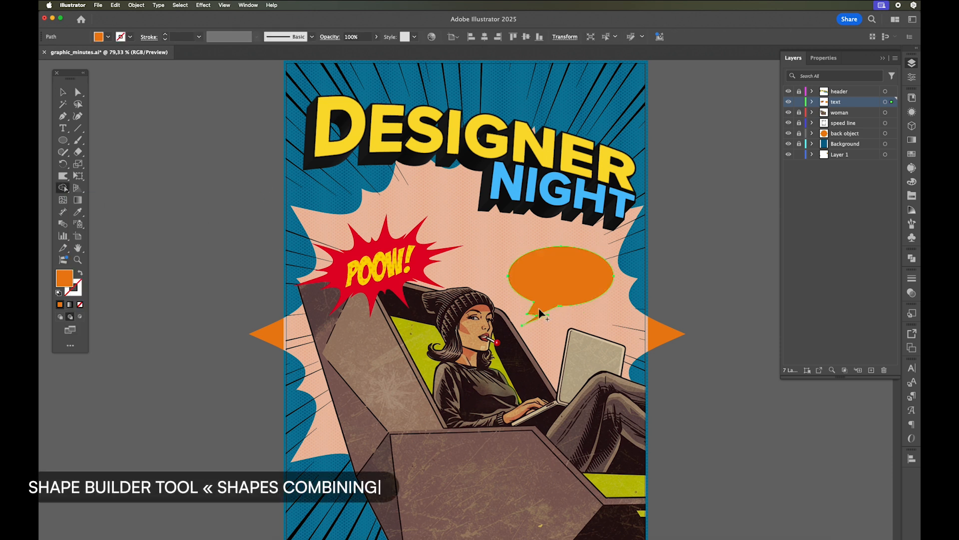
key("v")
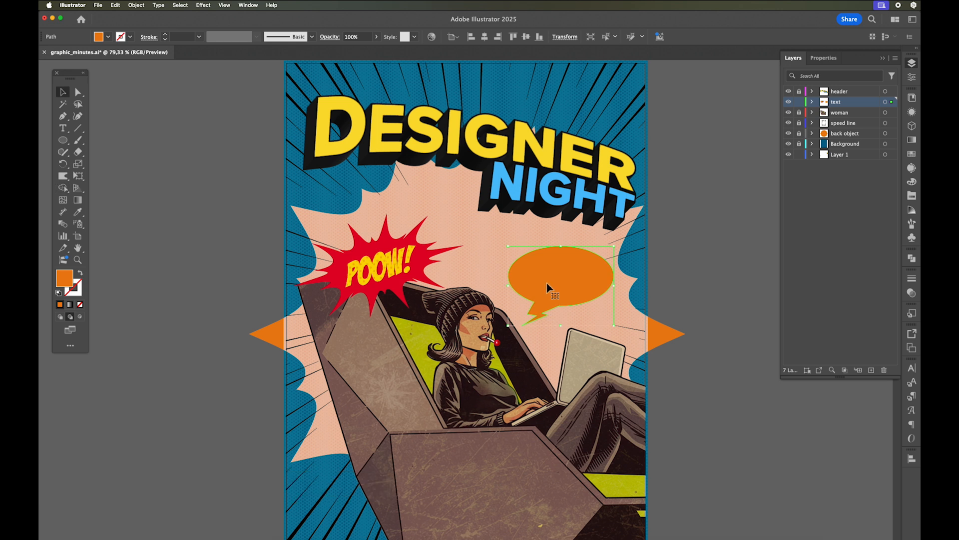
- Give the speech bubble the default white fill and black stroke, set the stroke weight to 2 pt, and deselect it
left_click(58, 294)
left_click(912, 113)
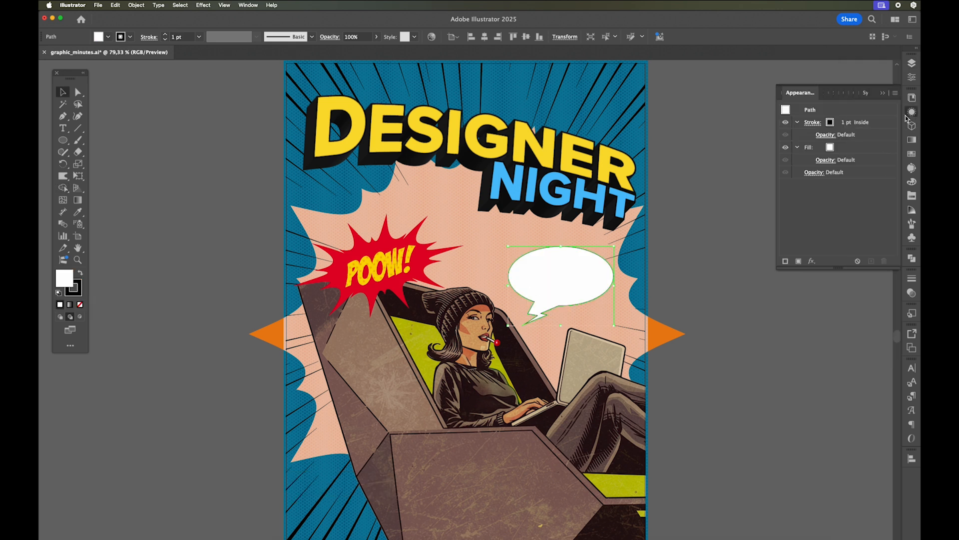
left_click(842, 123)
left_click(849, 120)
left_click(849, 120)
left_click(850, 125)
left_click(724, 255)
- Place a text object inside the speech bubble and set its font size to 20 pt
key("t")
left_click(536, 270)
left_click(550, 37)
type("20")
key("Return")
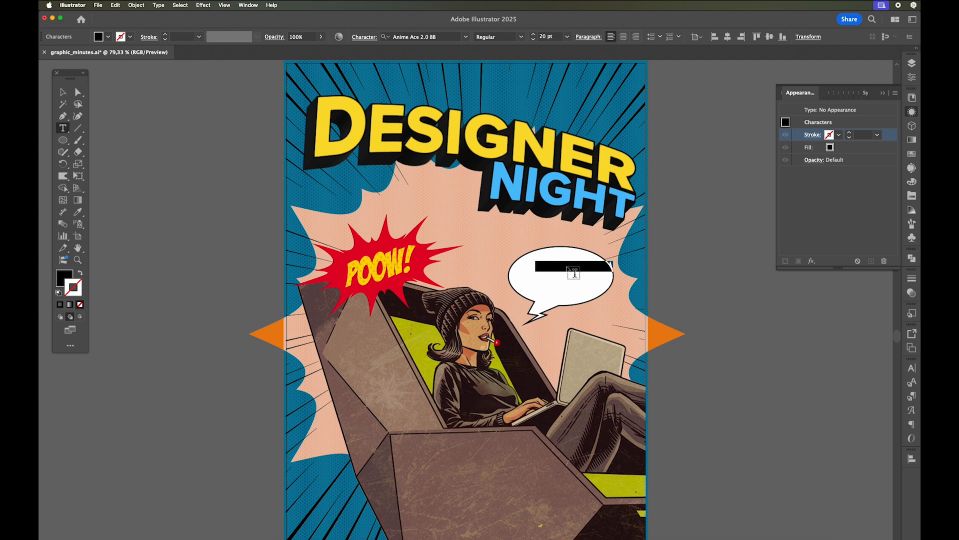
key("Escape")
- Shift the speech bubble slightly left and up behind the text
key("v")
left_click_drag(612, 286, 560, 281)
left_click(610, 270)
key("Delete")
key("super+f")
- Replace the bubble's placeholder text with "MAKE A LOGO" and "BIGGER!" on two lines
double_click(568, 270)
key("super+a")
type("M")
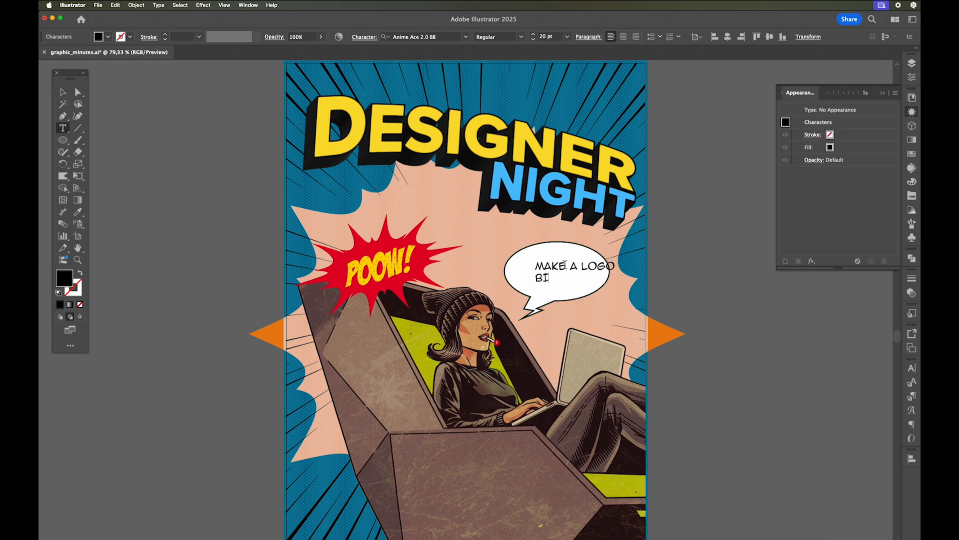
type("AKE A LOGO")
key("Return")
type("BIGGER!")
- Center-align the two text lines, position them in the middle of the speech bubble, and deselect the text
key("super+a")
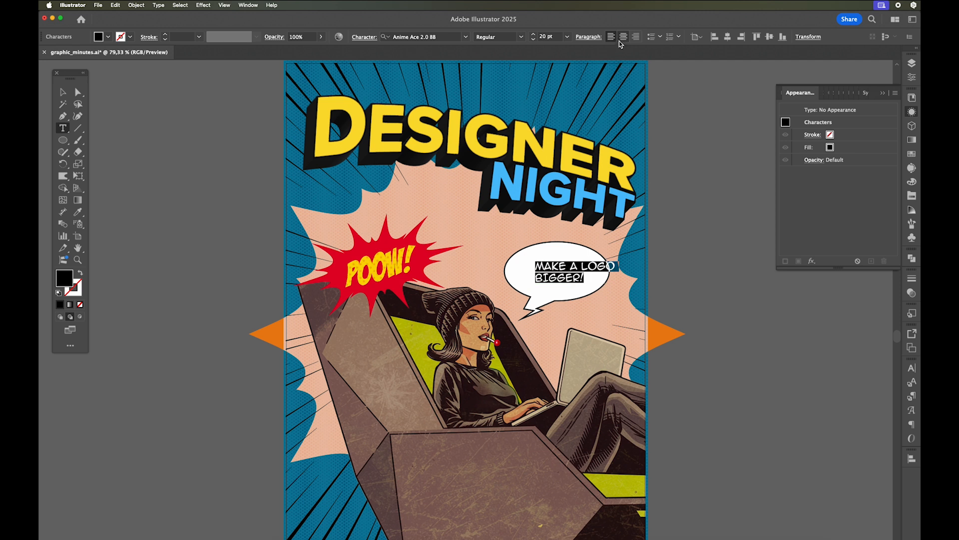
left_click(624, 37)
key("Escape")
left_click_drag(567, 272, 577, 294)
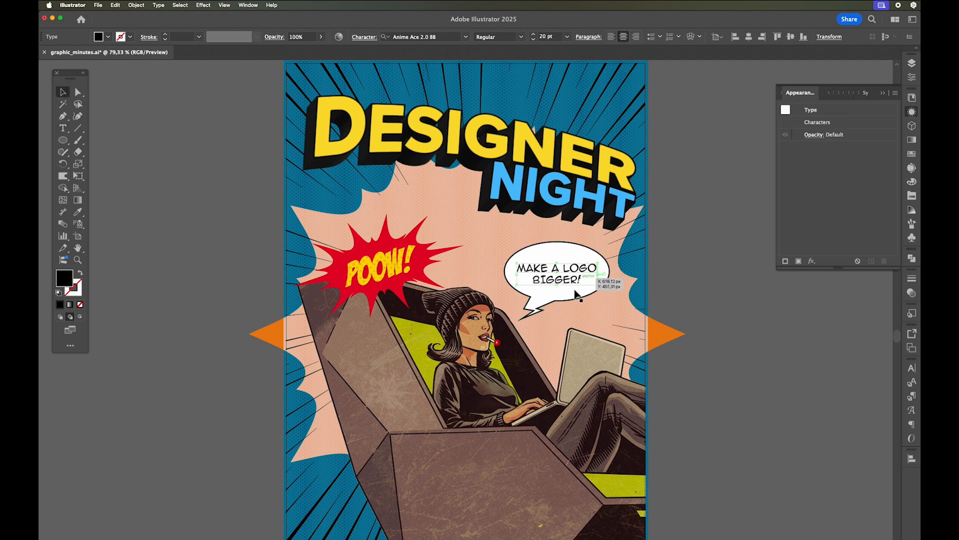
left_click(717, 310)
left_click(886, 94)
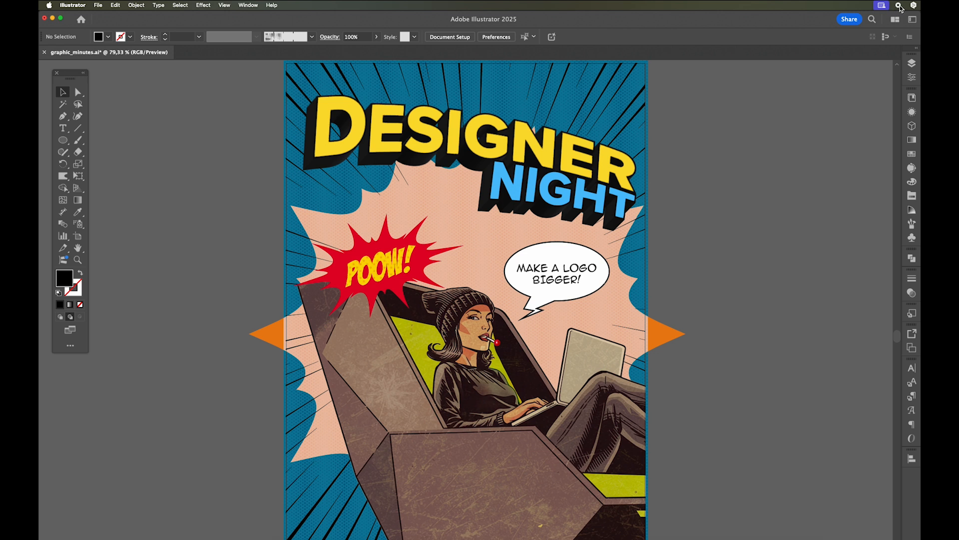
- Reflect the speech bubble across the vertical axis so its tail points toward the laptop
key("d")
left_click(543, 303)
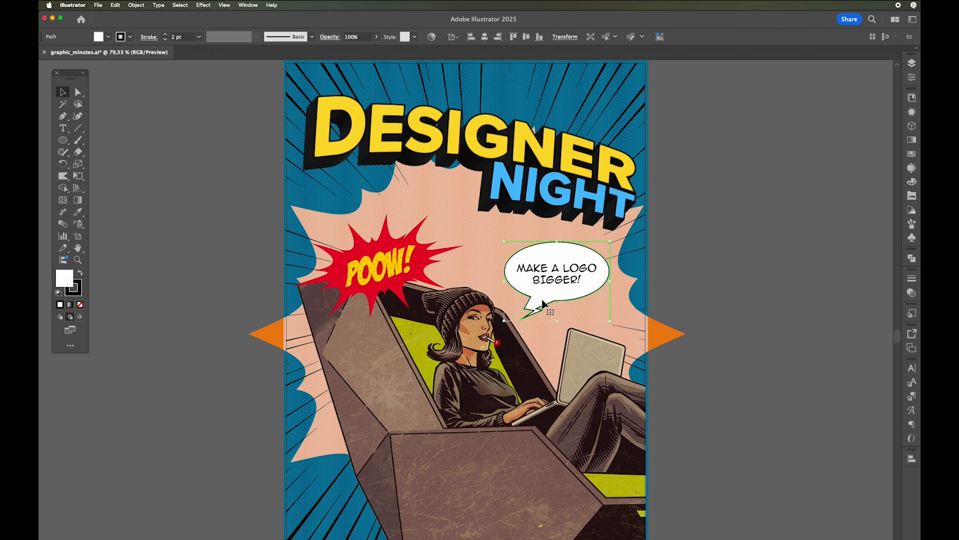
right_click(543, 304)
mouse_move(614, 505)
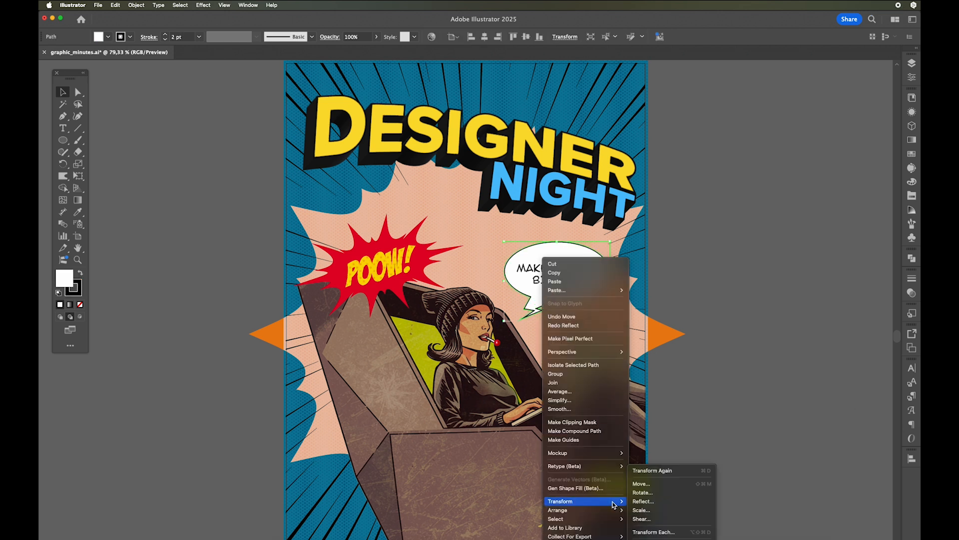
left_click(642, 502)
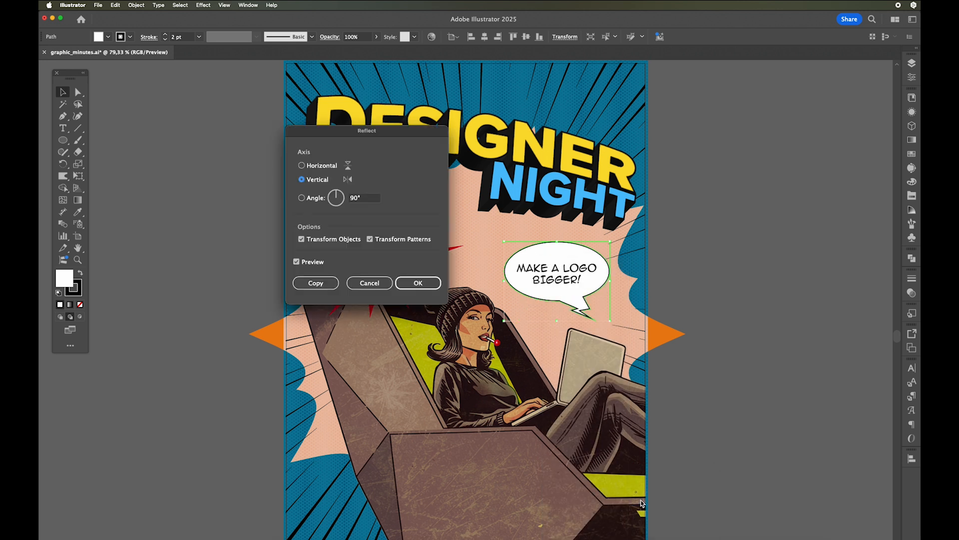
left_click(439, 285)
- Scale the speech bubble and its text together to about 182 by 136 px and move them slightly left, just above the laptop
left_click_drag(570, 282, 570, 283)
left_click(570, 283, "shift")
left_click_drag(610, 244, 591, 254)
left_click_drag(554, 291, 546, 295)
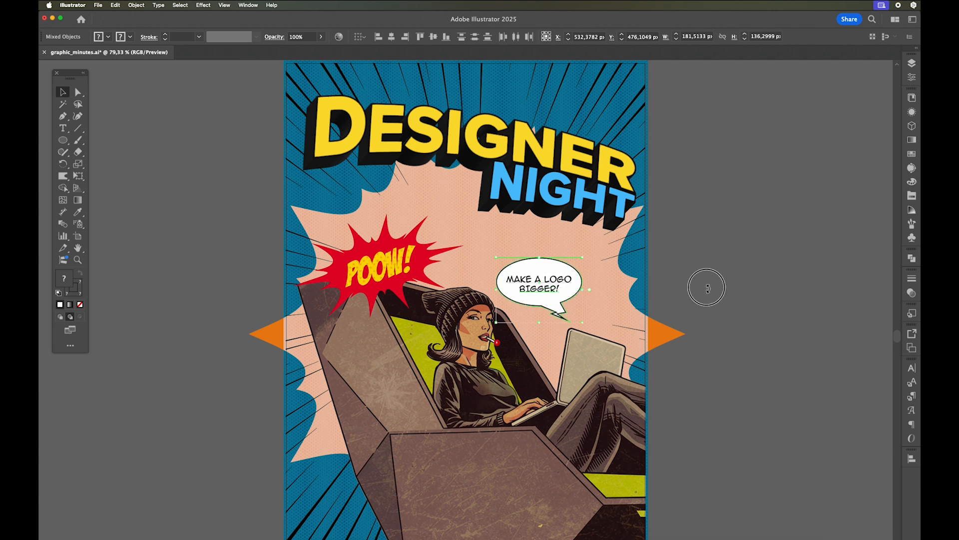
left_click(706, 285)
- Set the speech bubble's stroke weight to 1 pt and deselect it
left_click(553, 306)
left_click(912, 112)
left_click(847, 125)
left_click(850, 126)
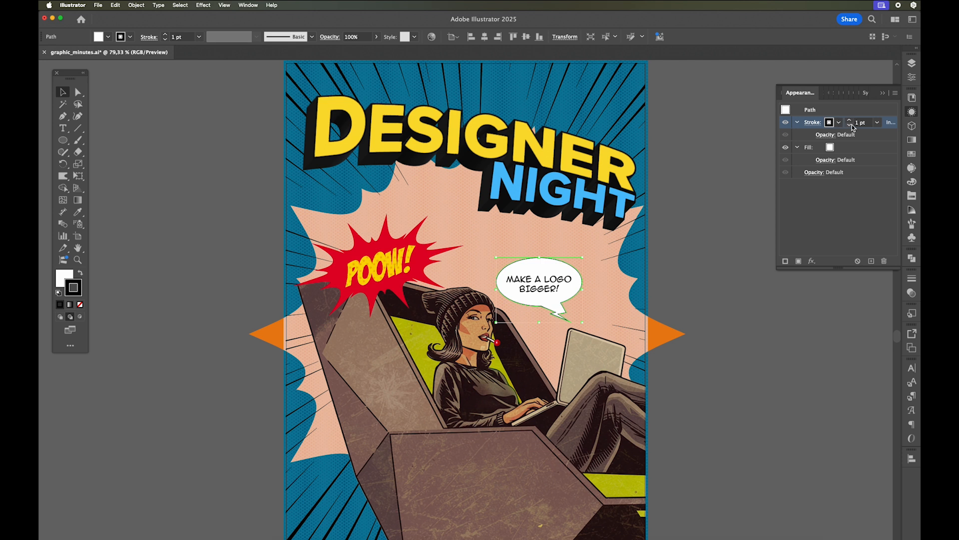
left_click(883, 95)
left_click(804, 189)
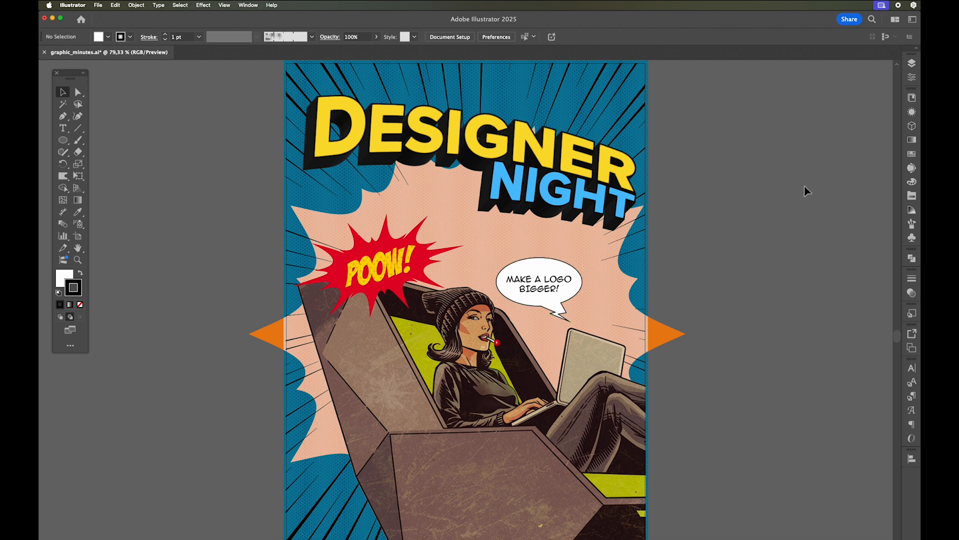